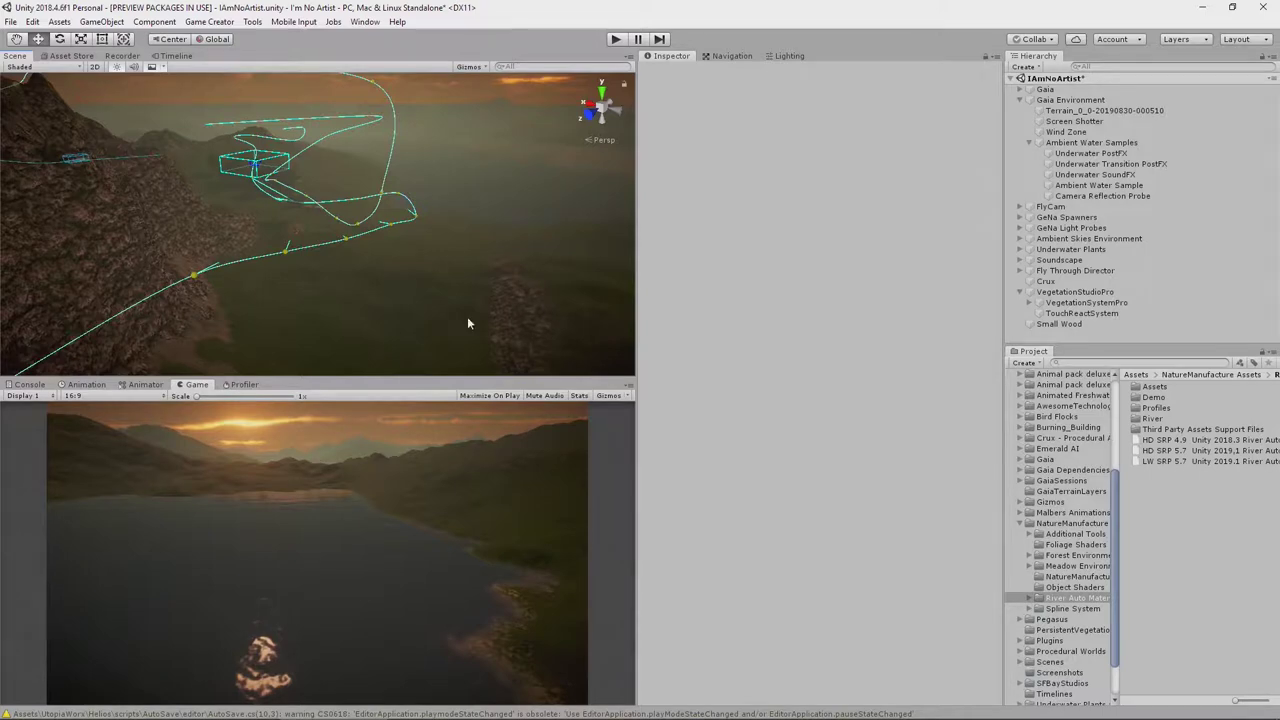
Survey the canyon terrain and view the R.A.M 2019 - River Auto Material page in the Asset Store
{"action": "right_click_drag", "start_coordinate": [467, 323], "coordinate": [190, 332]}
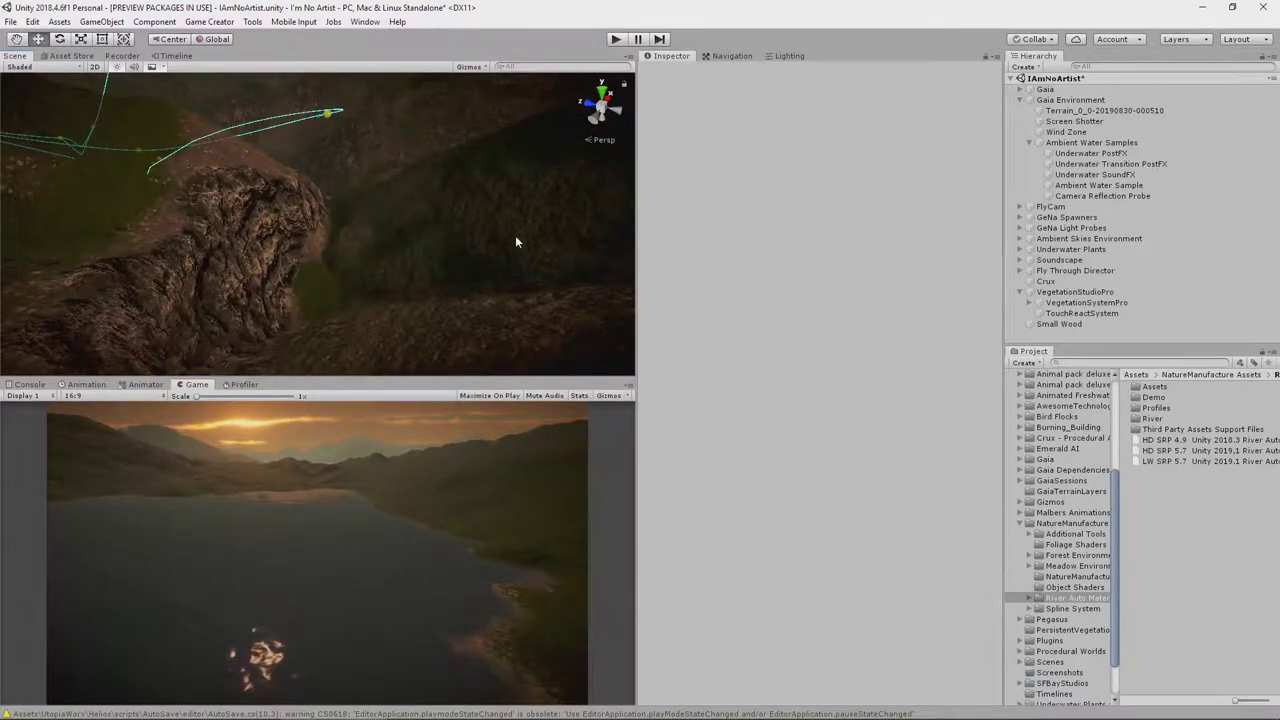
{"action": "right_click_drag", "start_coordinate": [348, 276], "coordinate": [264, 286]}
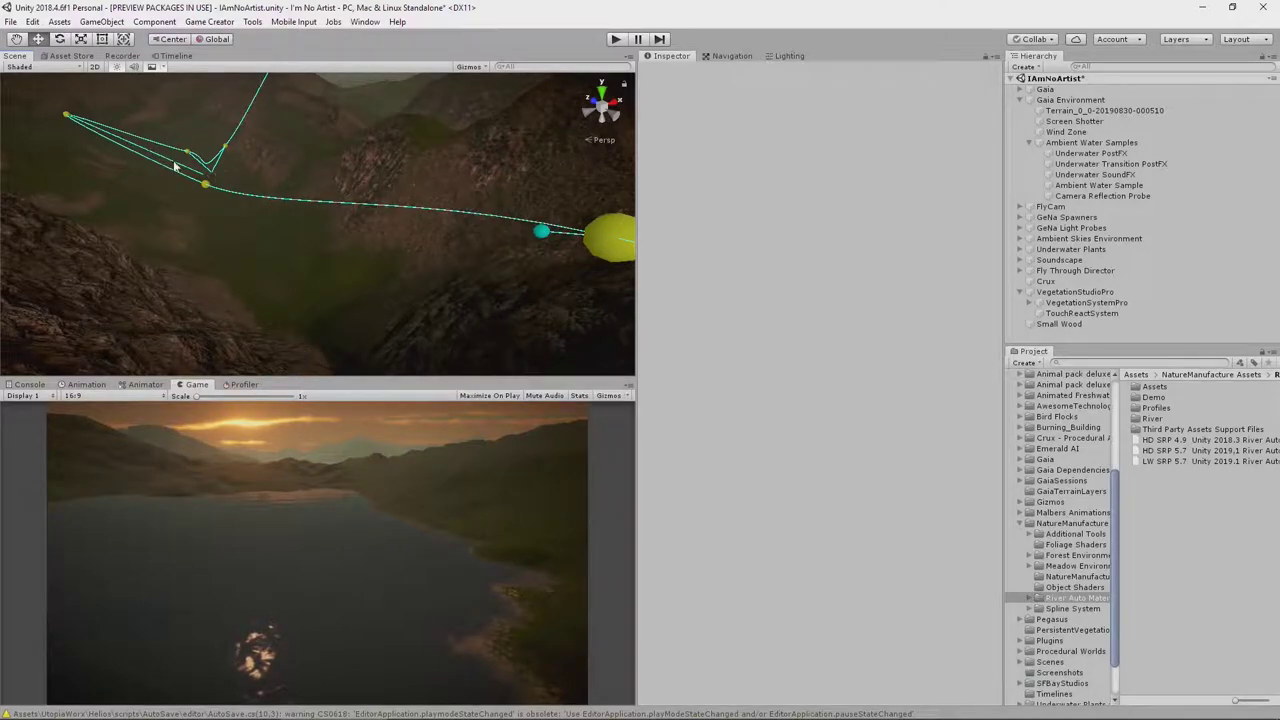
{"action": "right_click_drag", "start_coordinate": [246, 276], "coordinate": [421, 190]}
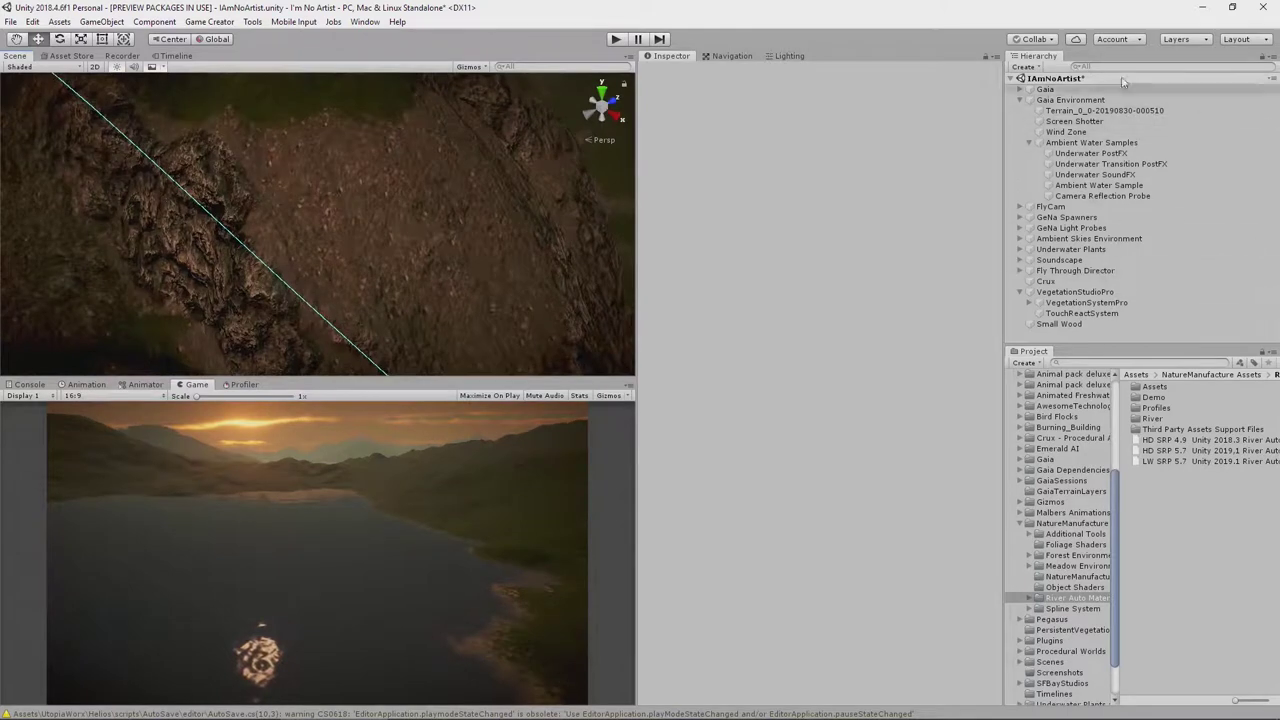
{"action": "left_click", "coordinate": [65, 55]}
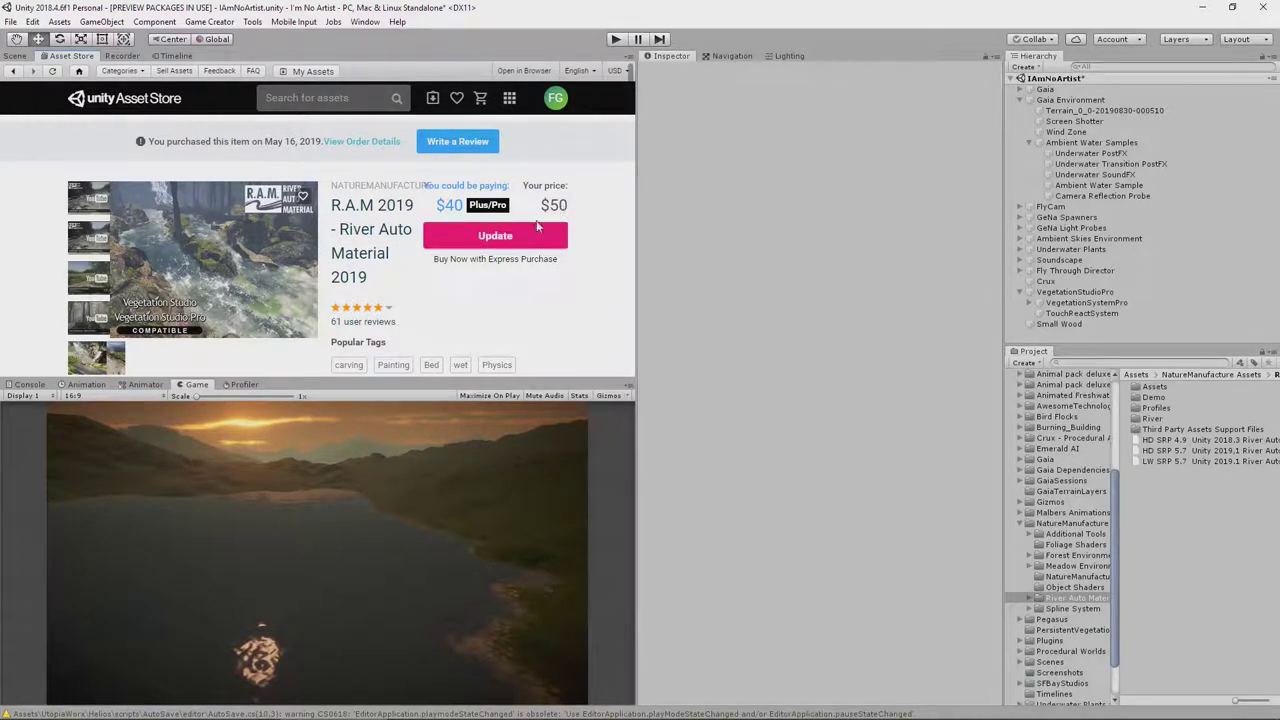
{"action": "left_click", "coordinate": [15, 57]}
Create a new river spline object in the scene hierarchy
{"action": "right_click_drag", "start_coordinate": [457, 245], "coordinate": [487, 277]}
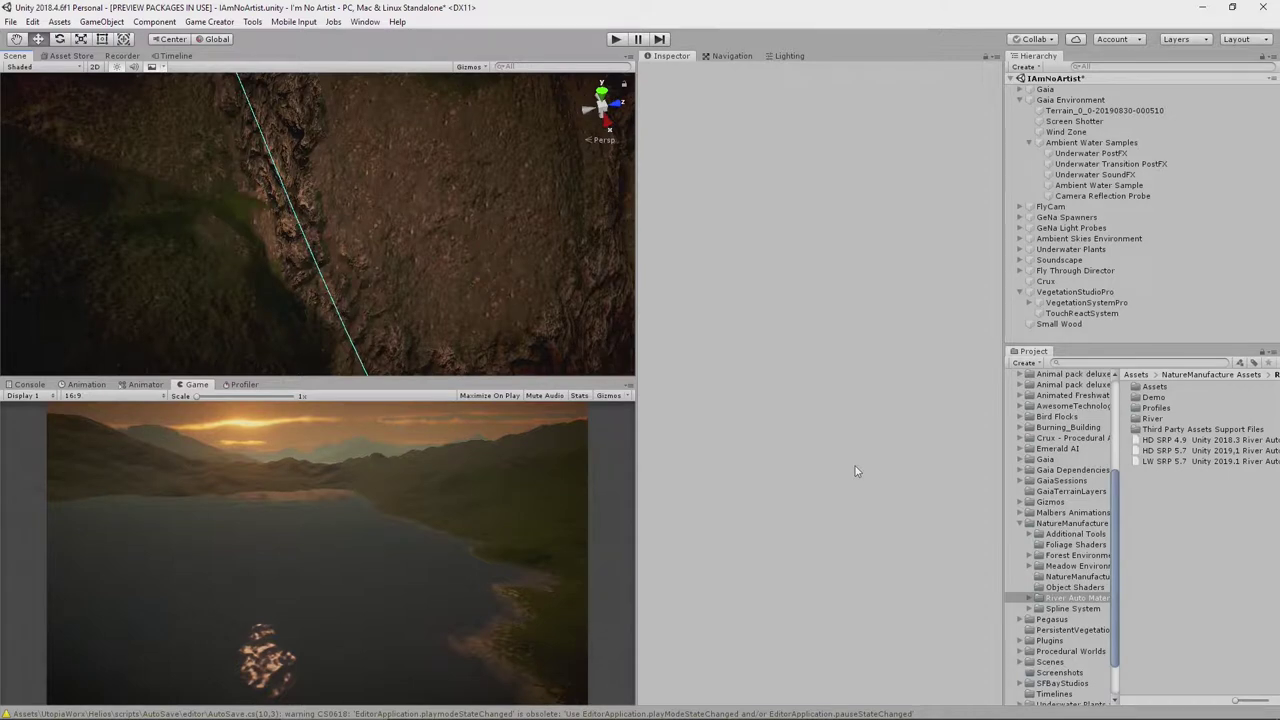
{"action": "right_click_drag", "start_coordinate": [438, 292], "coordinate": [351, 265]}
{"action": "right_click_drag", "start_coordinate": [434, 268], "coordinate": [437, 267]}
{"action": "key", "text": "a"}
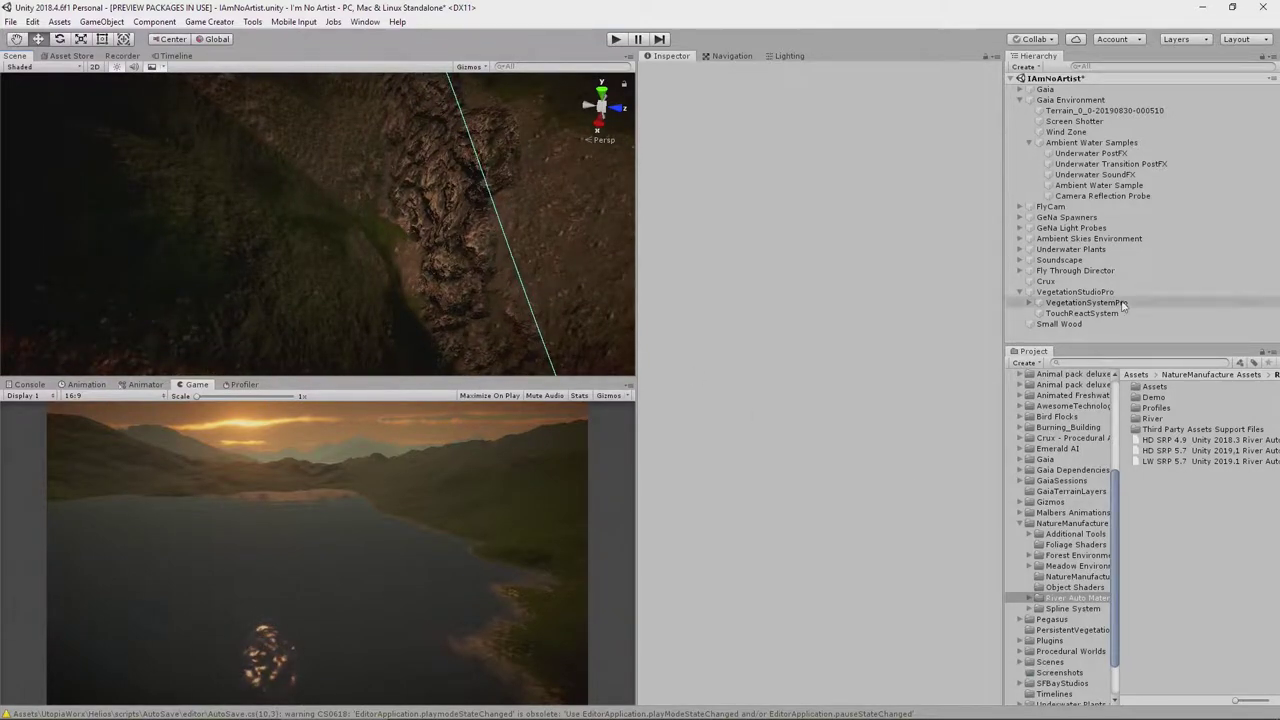
{"action": "right_click", "coordinate": [1063, 341]}
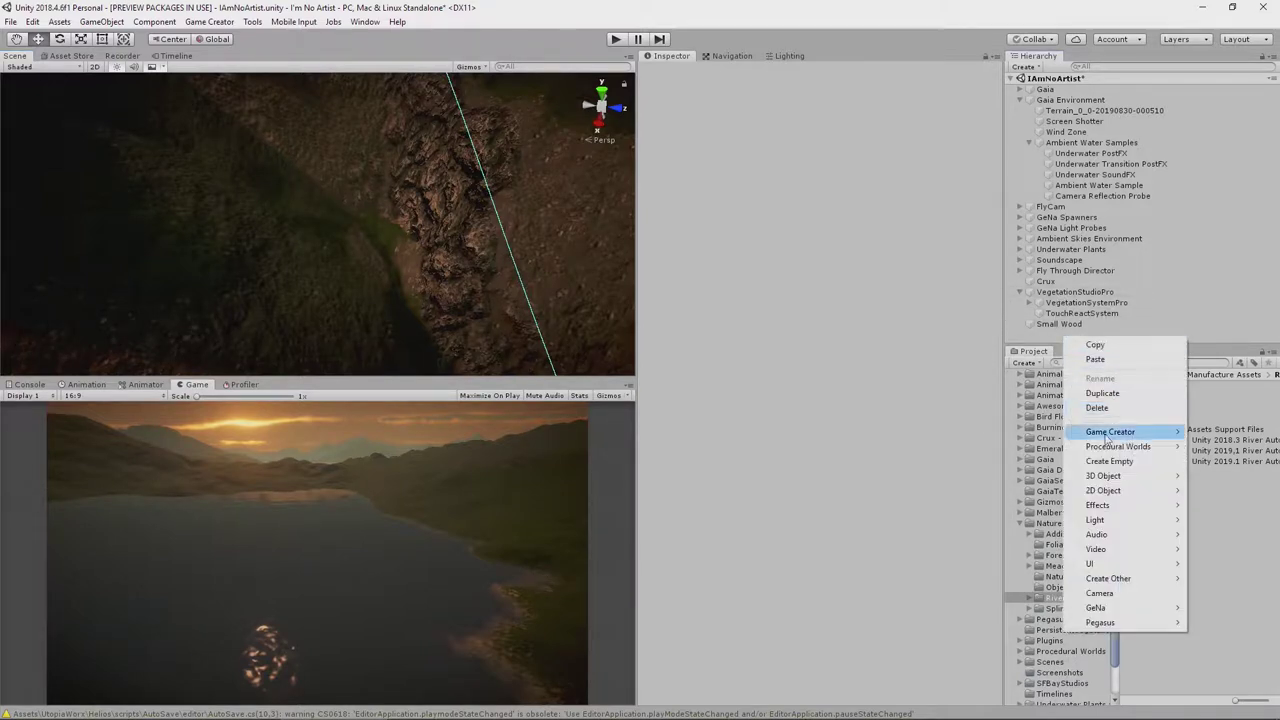
{"action": "mouse_move", "coordinate": [1103, 476]}
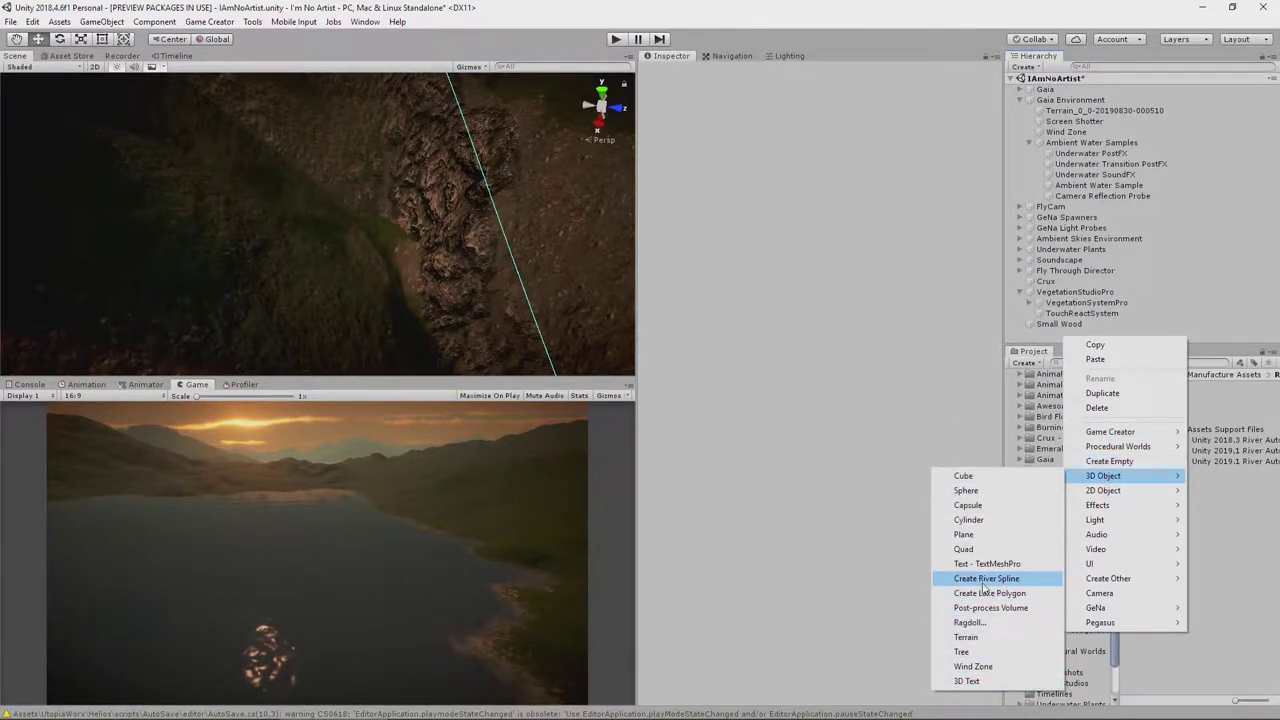
{"action": "left_click", "coordinate": [986, 579]}
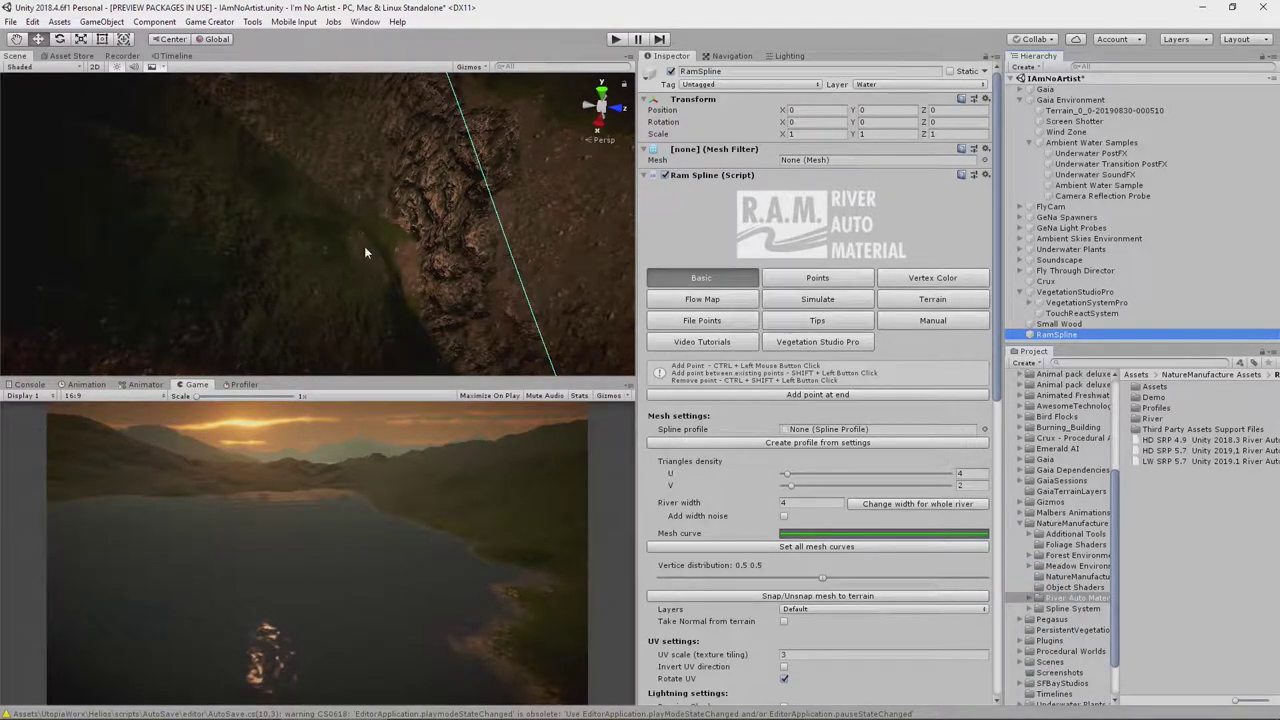
Align the river spline object with the scene view so it sits beside the rocky cliff
{"action": "right_click_drag", "start_coordinate": [388, 240], "coordinate": [424, 256]}
{"action": "key", "text": "w"}
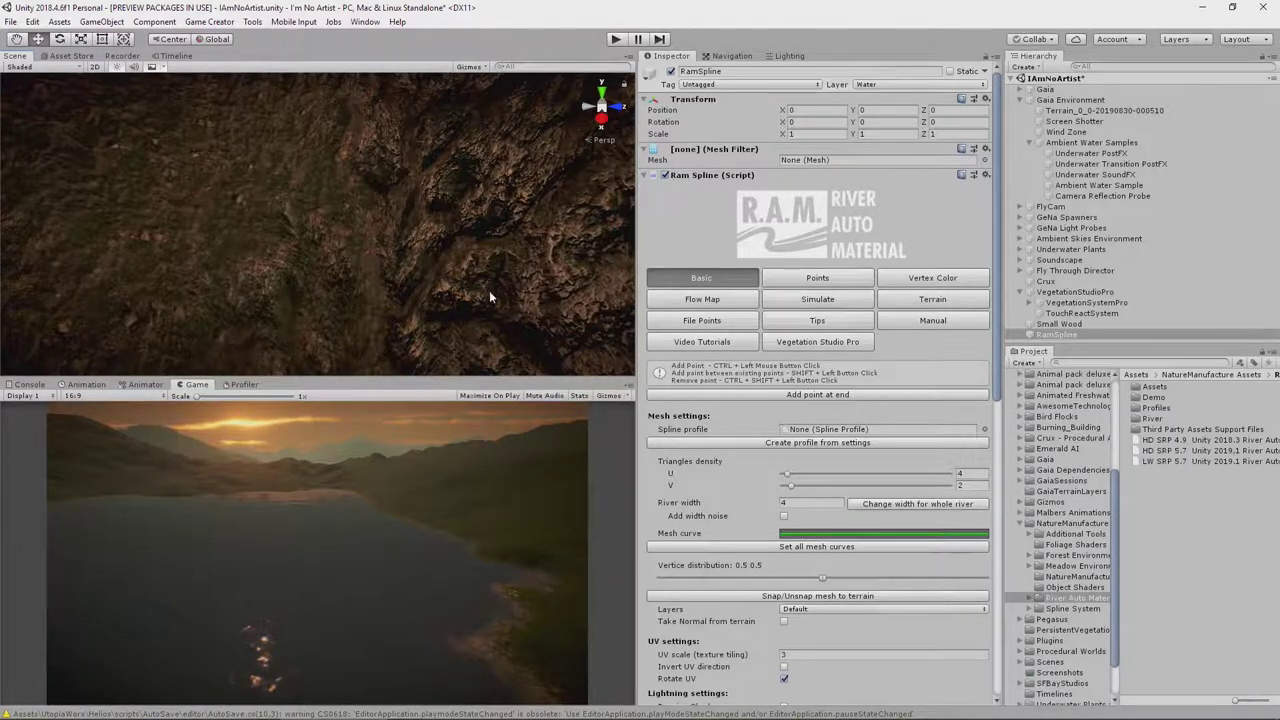
{"action": "key", "text": "ctrl+shift+f"}
{"action": "key", "text": "s"}
{"action": "right_click_drag", "start_coordinate": [490, 297], "coordinate": [472, 311]}
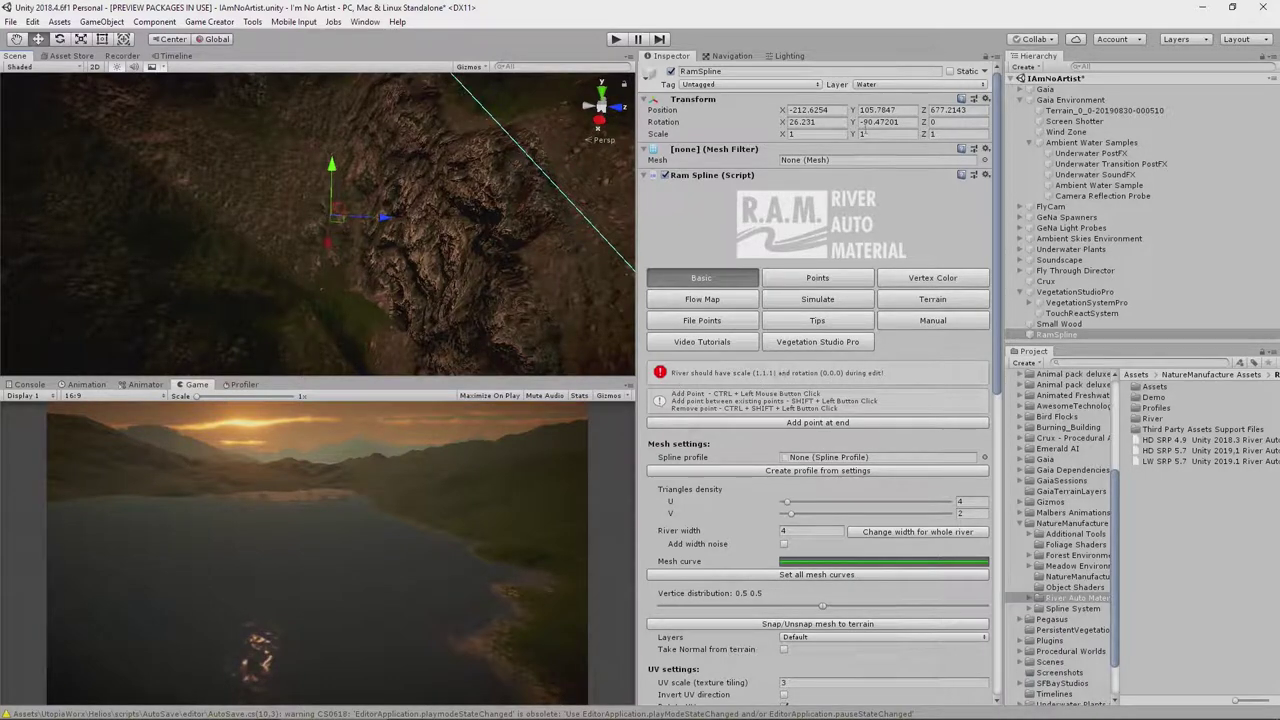
Set the river spline's X and Y rotation to 0
{"action": "left_click", "coordinate": [828, 121]}
{"action": "type", "text": "0"}
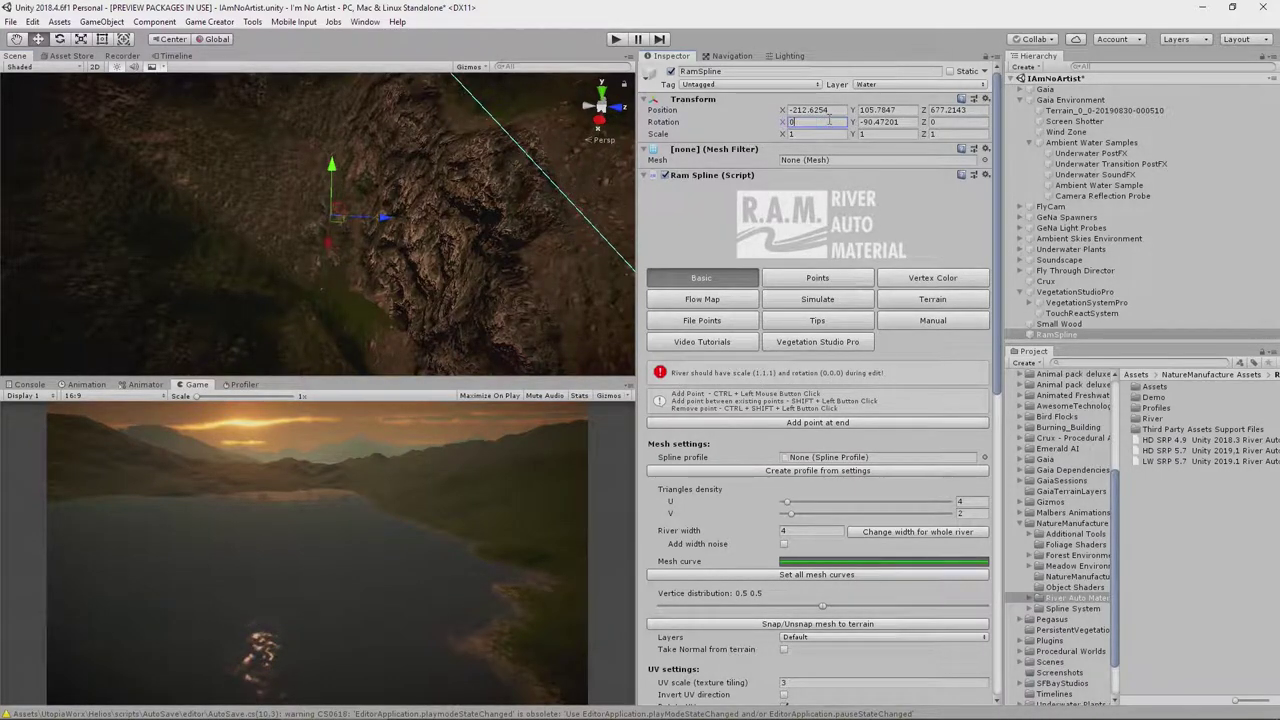
{"action": "key", "text": "Tab"}
{"action": "type", "text": "0"}
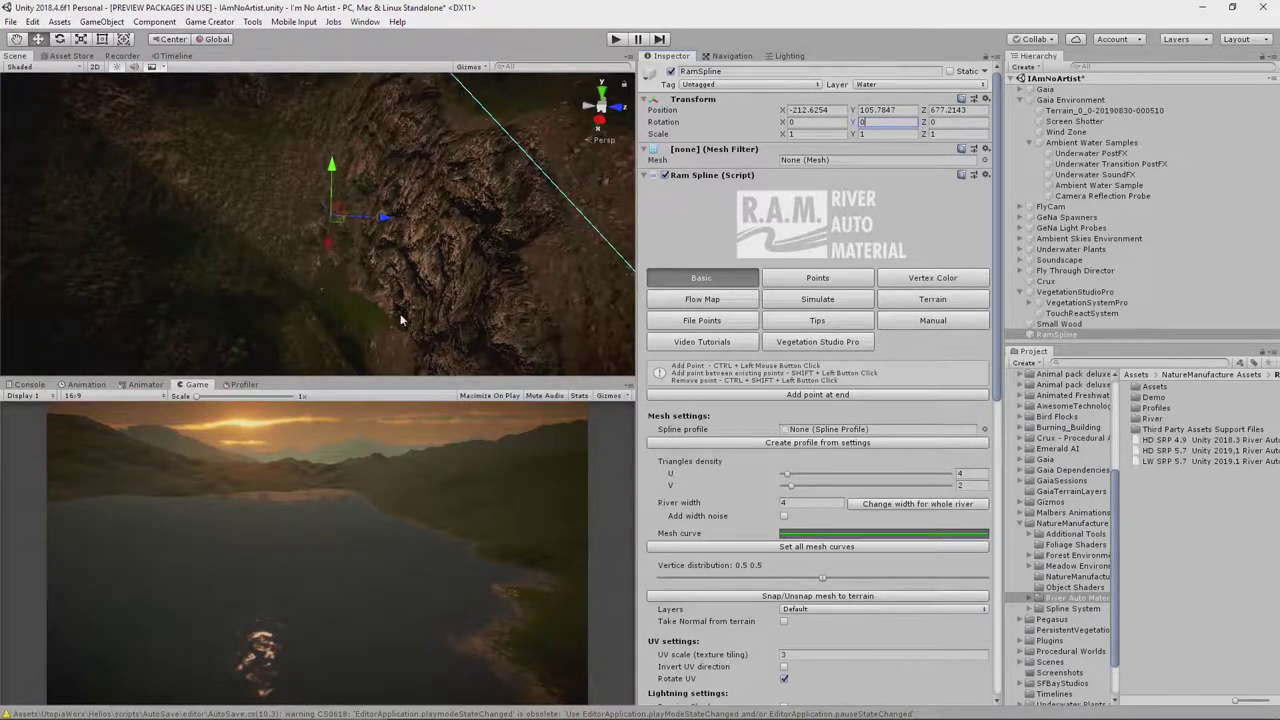
Move the river spline onto the hillside beside the rocks, at about X -216.44, Y 102.23, Z 676.16
{"action": "right_click_drag", "start_coordinate": [402, 320], "coordinate": [395, 218]}
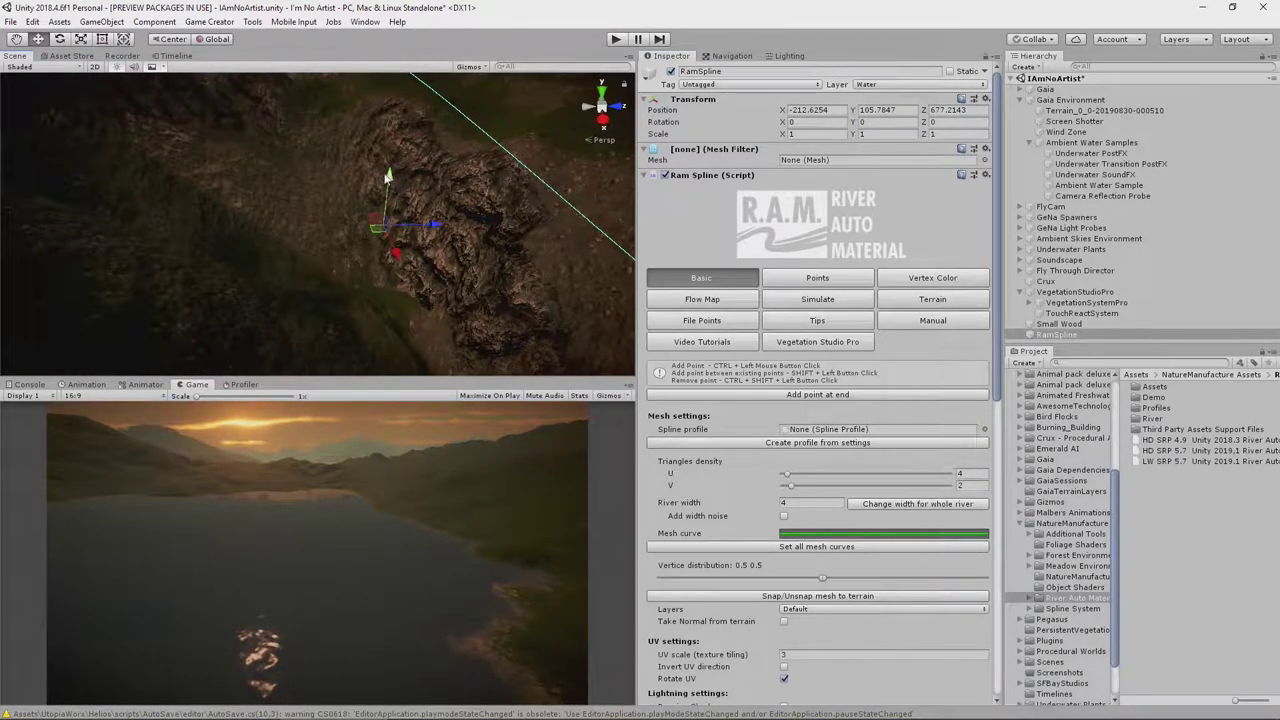
{"action": "left_click_drag", "start_coordinate": [386, 175], "coordinate": [386, 222]}
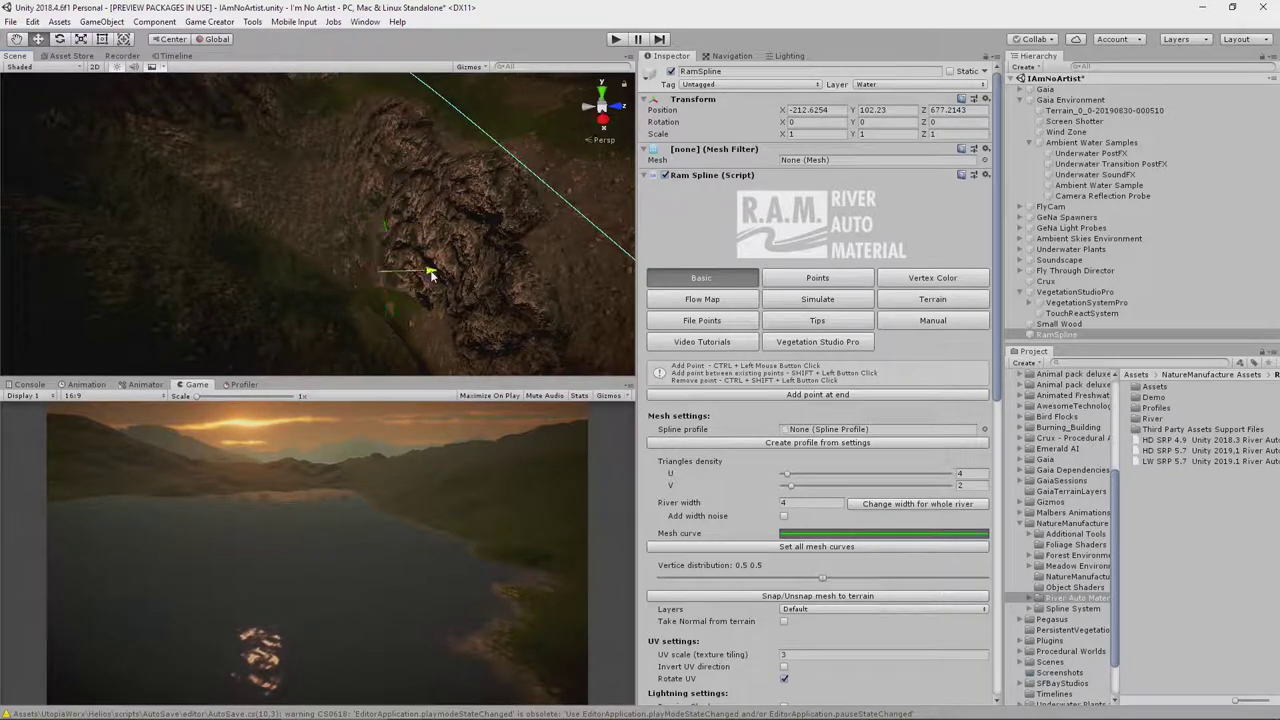
{"action": "left_click_drag", "start_coordinate": [430, 275], "coordinate": [432, 276]}
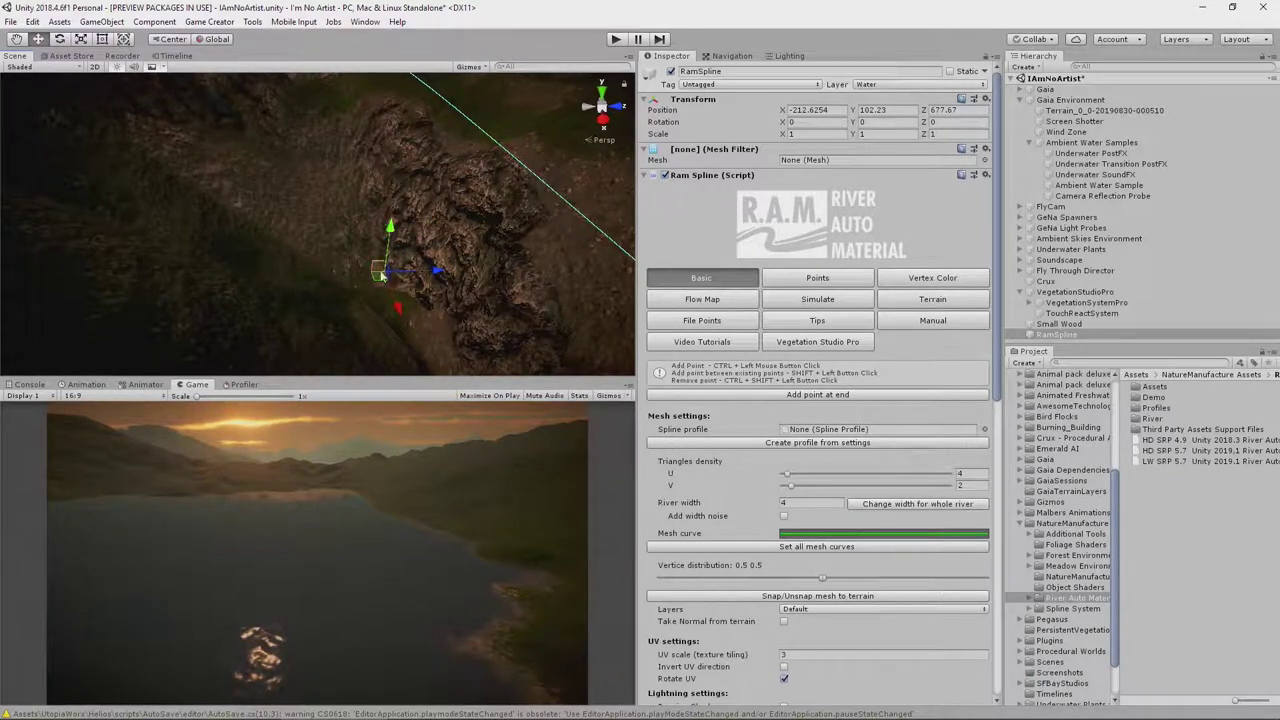
{"action": "left_click_drag", "start_coordinate": [397, 308], "coordinate": [402, 241]}
Place the first river point on the ground at the foot of the rocky cliff
{"action": "right_click_drag", "start_coordinate": [421, 339], "coordinate": [370, 355]}
{"action": "left_click_drag", "start_coordinate": [369, 354], "coordinate": [404, 256], "text": "alt"}
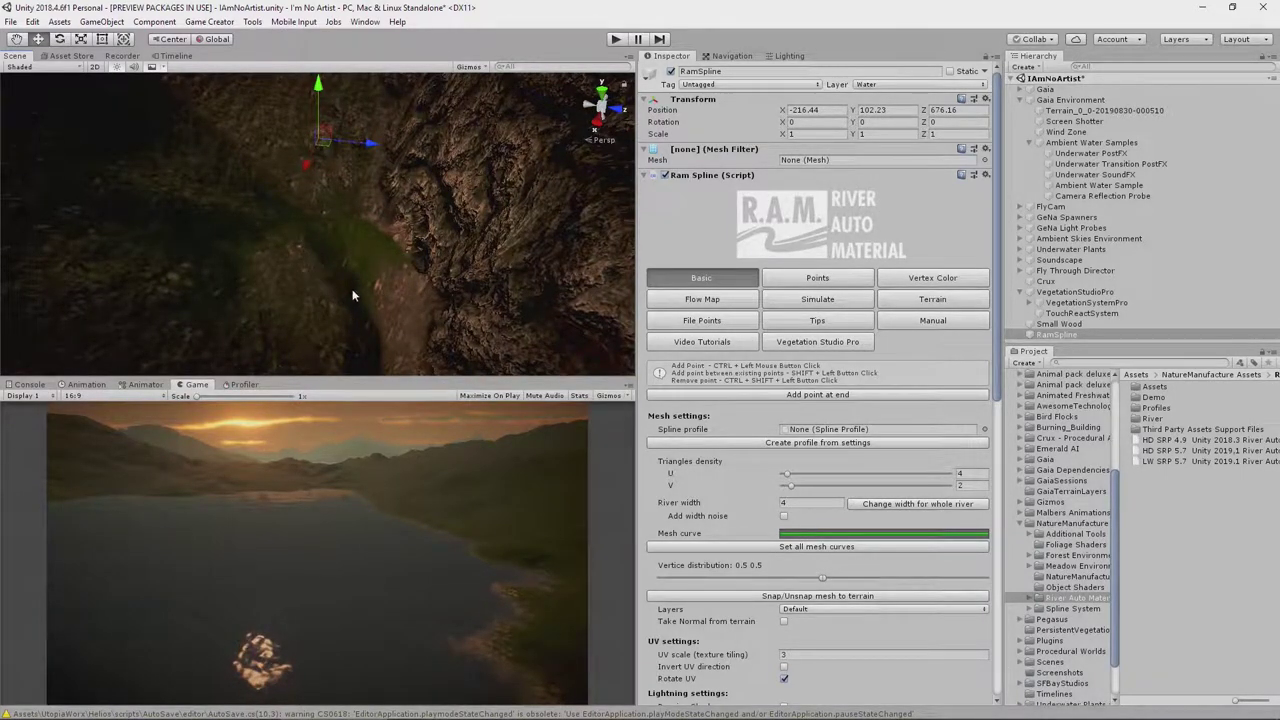
{"action": "left_click_drag", "start_coordinate": [368, 345], "coordinate": [361, 323], "text": "alt"}
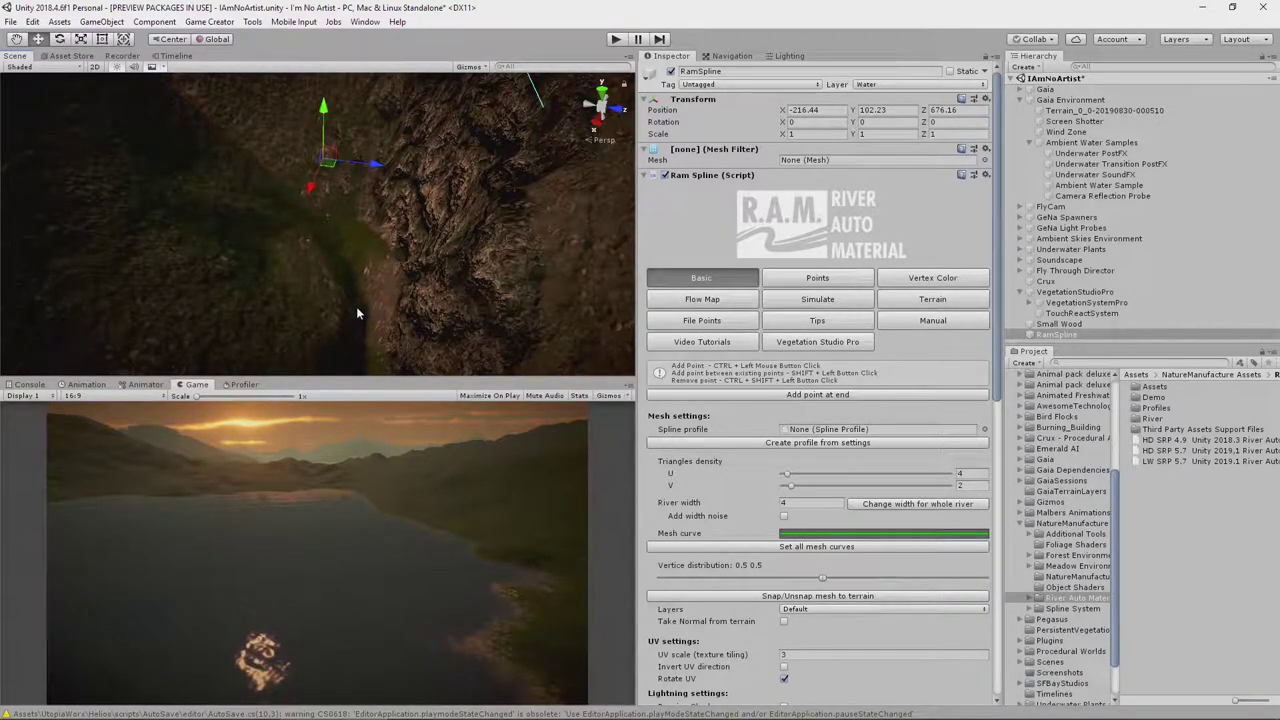
{"action": "left_click", "coordinate": [357, 308], "text": "ctrl"}
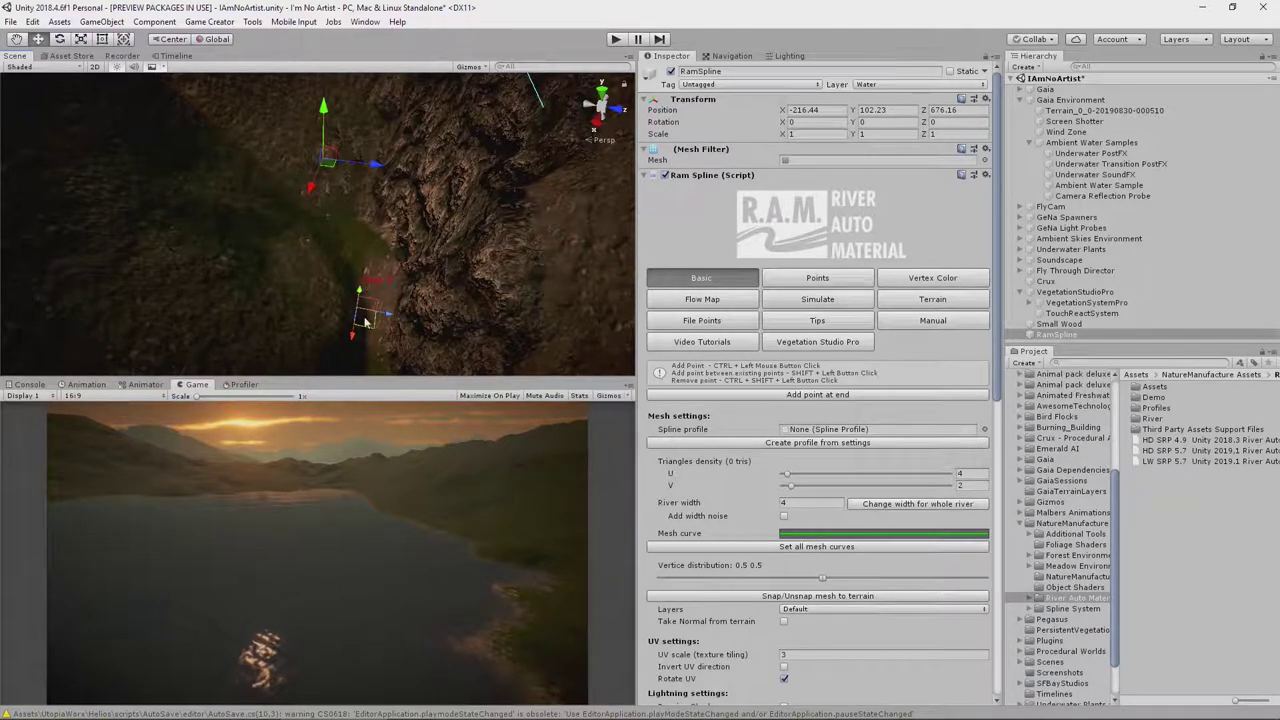
Extend the river by hand with three more points along the foot of the cliff
{"action": "right_click_drag", "start_coordinate": [375, 318], "coordinate": [388, 275]}
{"action": "left_click", "coordinate": [380, 276], "text": "ctrl"}
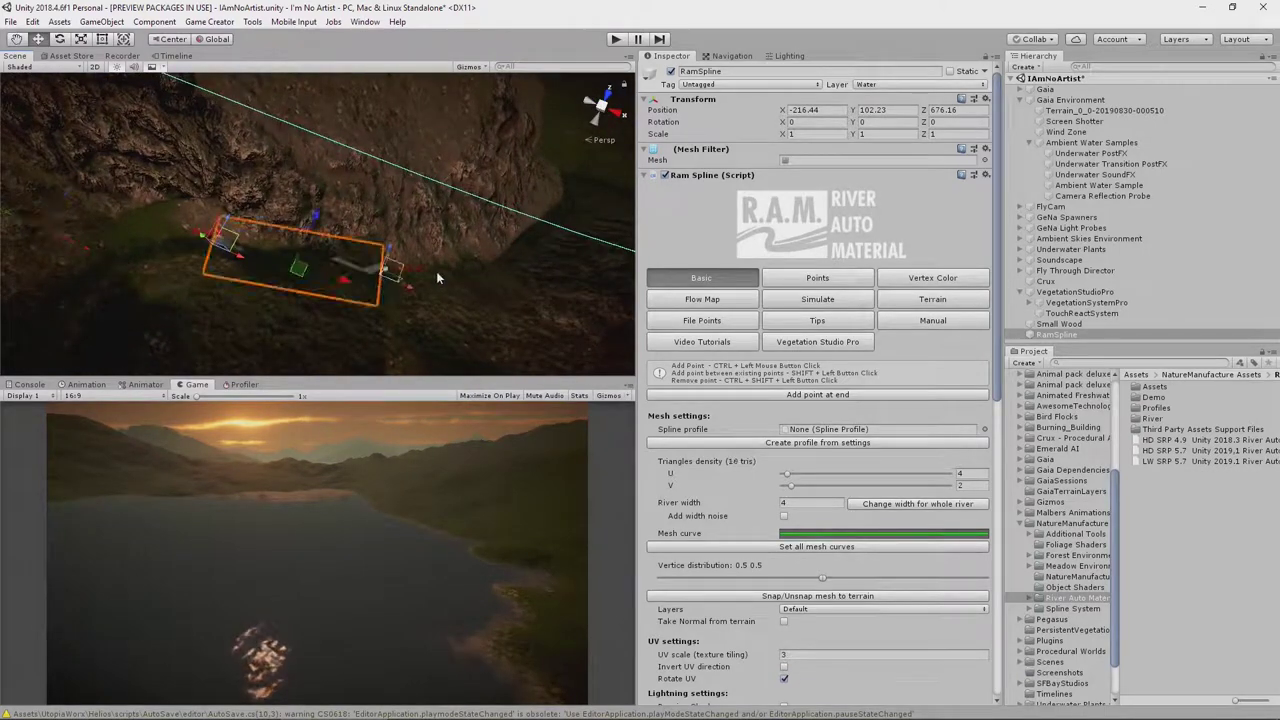
{"action": "left_click", "coordinate": [512, 252], "text": "ctrl"}
{"action": "left_click", "coordinate": [557, 218], "text": "ctrl"}
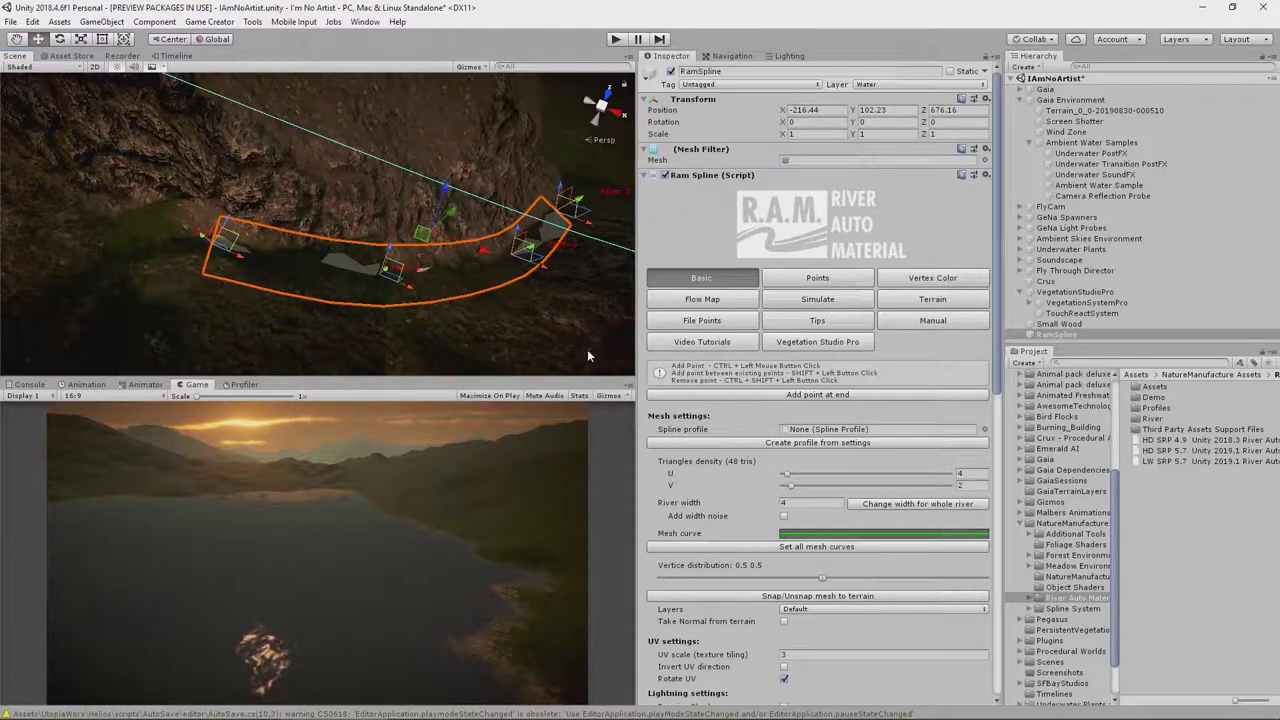
Undo the three hand-placed river points that follow the first one
{"action": "key", "text": "ctrl+z"}
{"action": "key", "text": "ctrl+z"}
{"action": "key", "text": "ctrl+z"}
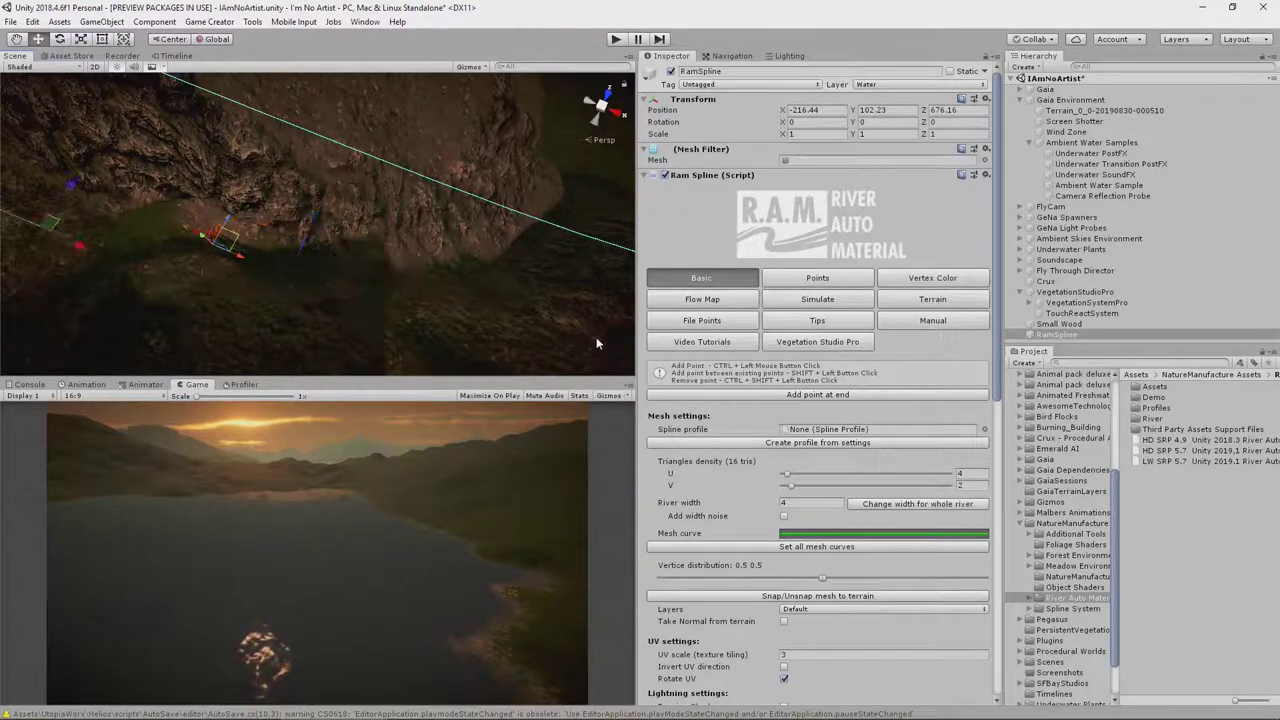
{"action": "key", "text": "ctrl+z"}
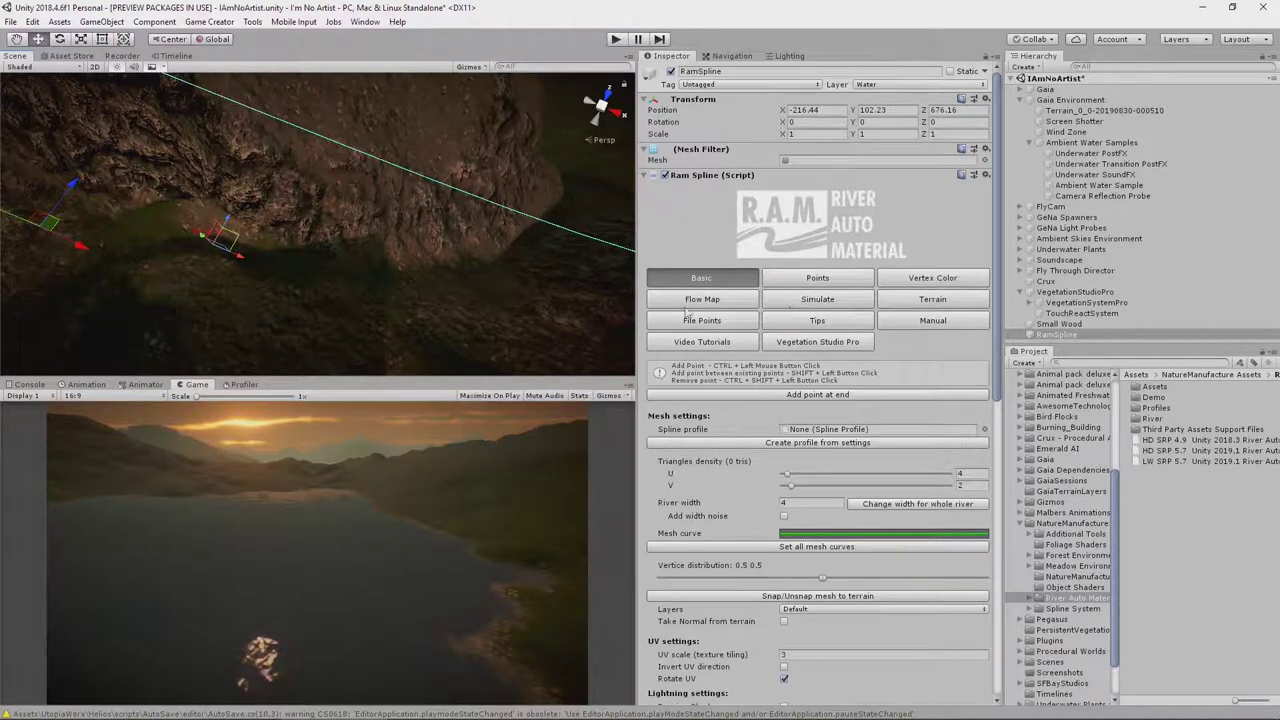
Preview the simulated river course from the single starting point
{"action": "left_click", "coordinate": [812, 302]}
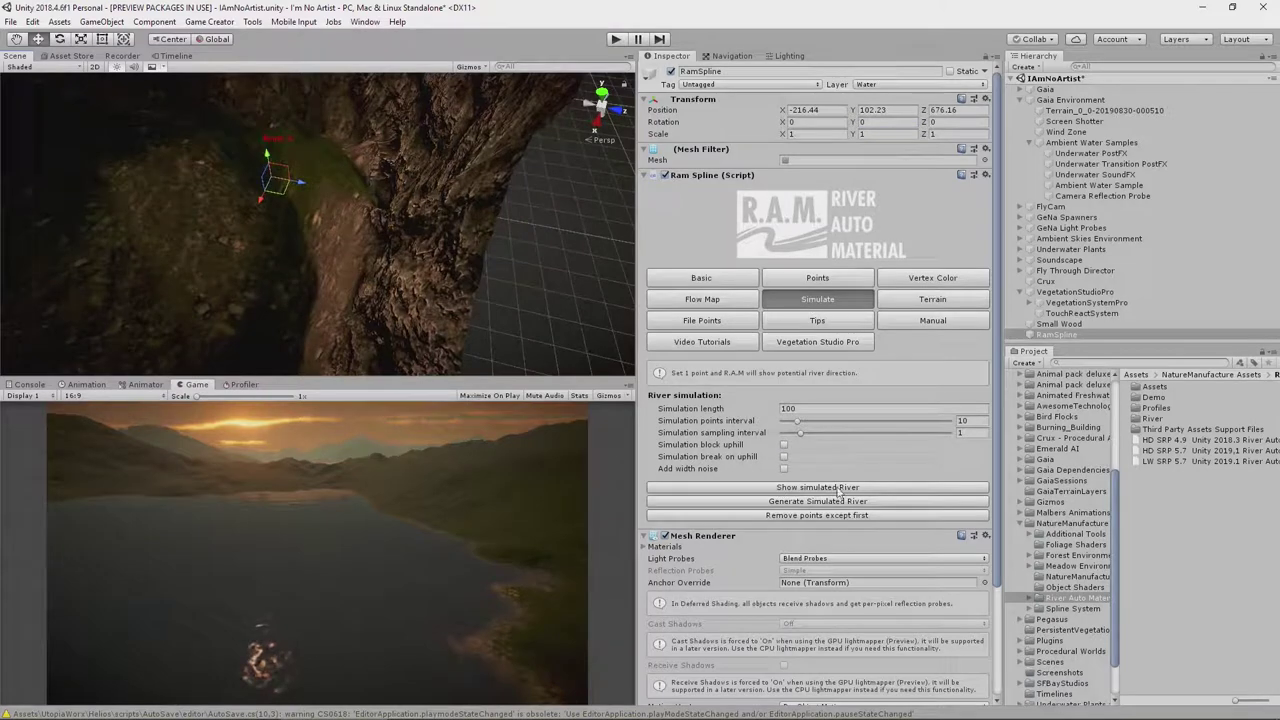
{"action": "left_click", "coordinate": [822, 490]}
{"action": "right_click_drag", "start_coordinate": [325, 257], "coordinate": [406, 232]}
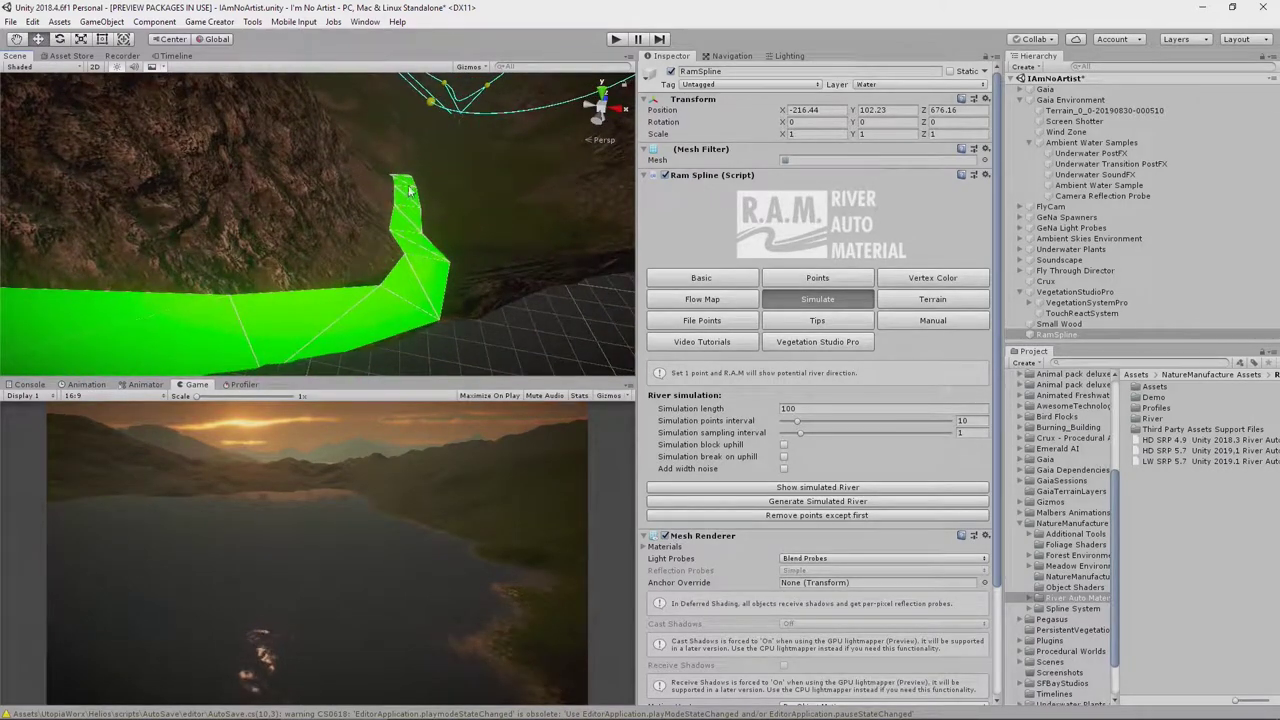
Enable width noise with a noise multiplier of 8.42 and a noise scale of 0.84, and refresh the simulated river preview
{"action": "left_click", "coordinate": [784, 469]}
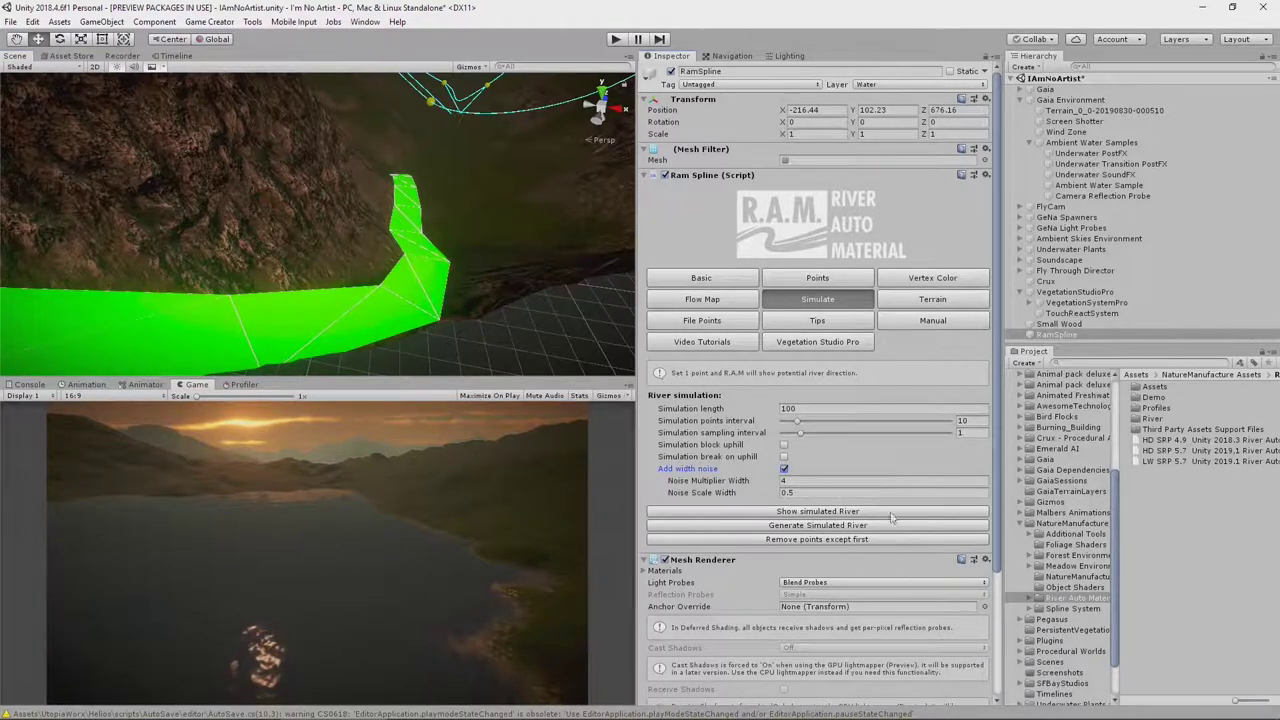
{"action": "left_click_drag", "start_coordinate": [704, 482], "coordinate": [808, 482]}
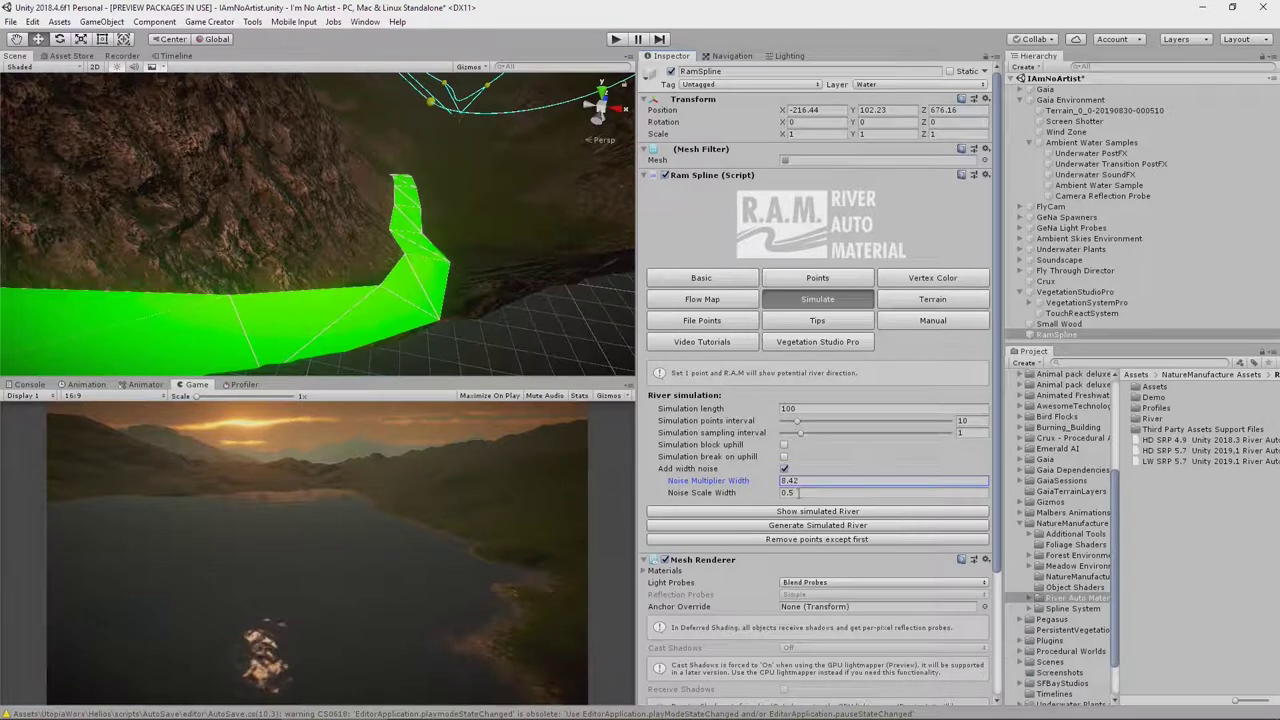
{"action": "mouse_move", "coordinate": [728, 495]}
{"action": "left_mouse_down"}
{"action": "mouse_move", "coordinate": [750, 495]}
{"action": "mouse_move", "coordinate": [733, 493]}
{"action": "left_mouse_up"}
{"action": "left_click", "coordinate": [822, 512]}
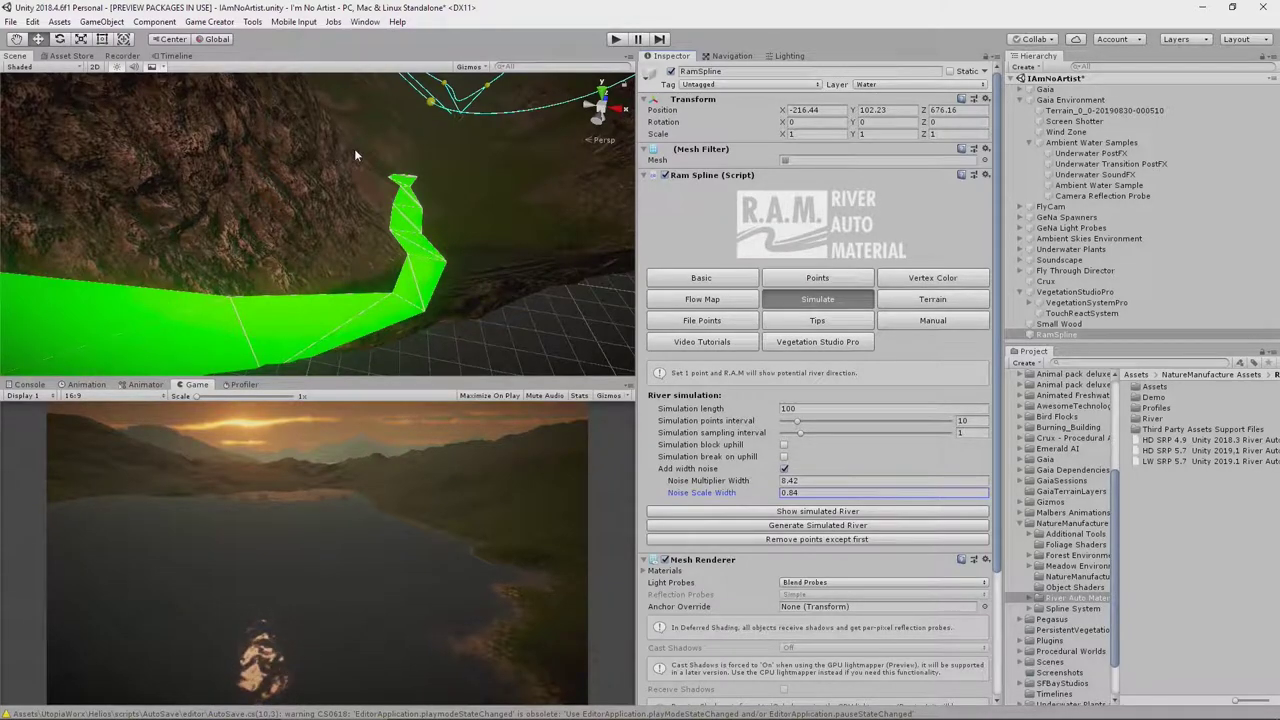
Reduce the width noise multiplier to 6.55 and refresh the simulated river preview
{"action": "right_click_drag", "start_coordinate": [428, 213], "coordinate": [185, 212]}
{"action": "left_click_drag", "start_coordinate": [740, 485], "coordinate": [688, 485]}
{"action": "left_click", "coordinate": [817, 511]}
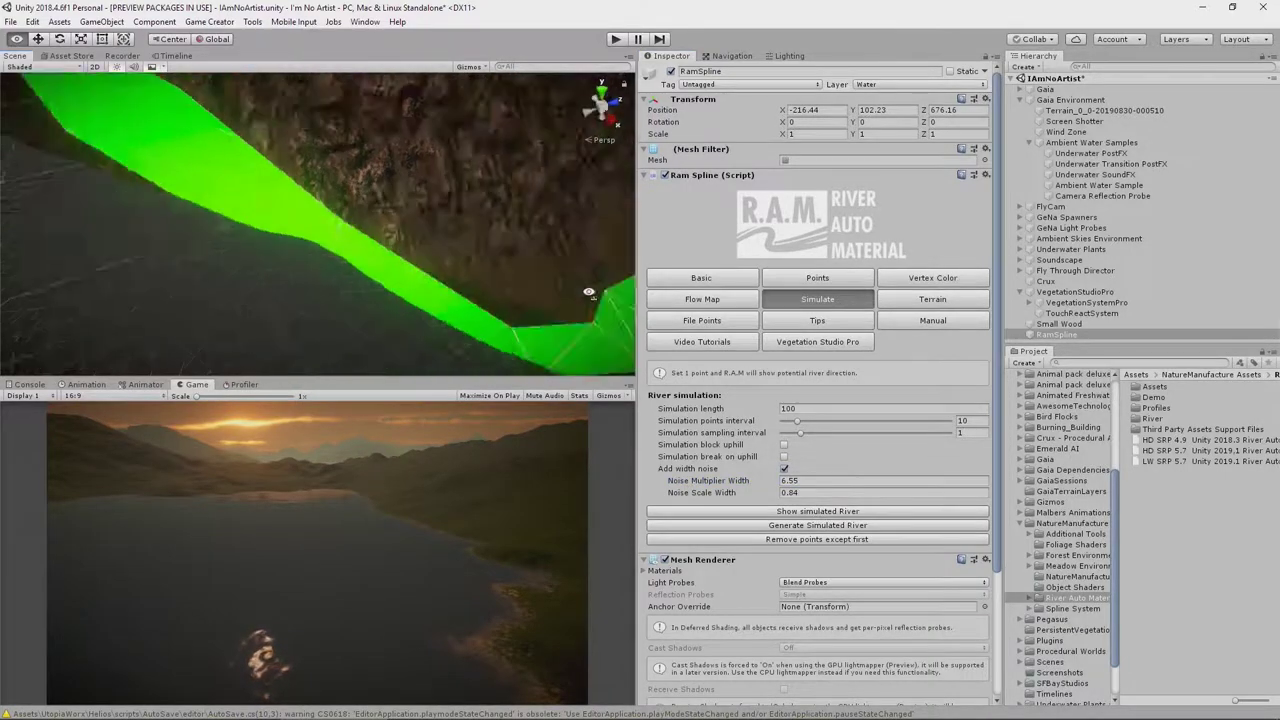
Generate the simulated river from the previewed course
{"action": "right_click_drag", "start_coordinate": [708, 281], "coordinate": [327, 149]}
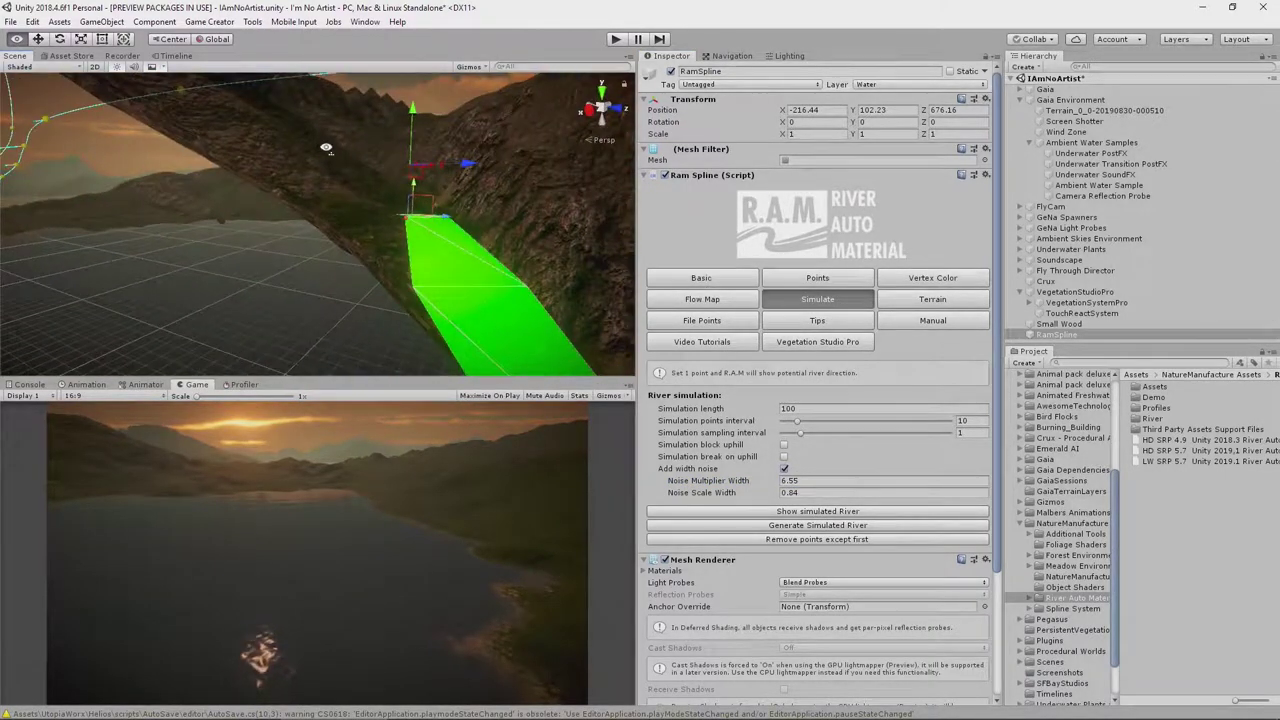
{"action": "left_click", "coordinate": [817, 525]}
{"action": "right_click_drag", "start_coordinate": [545, 330], "coordinate": [525, 397]}
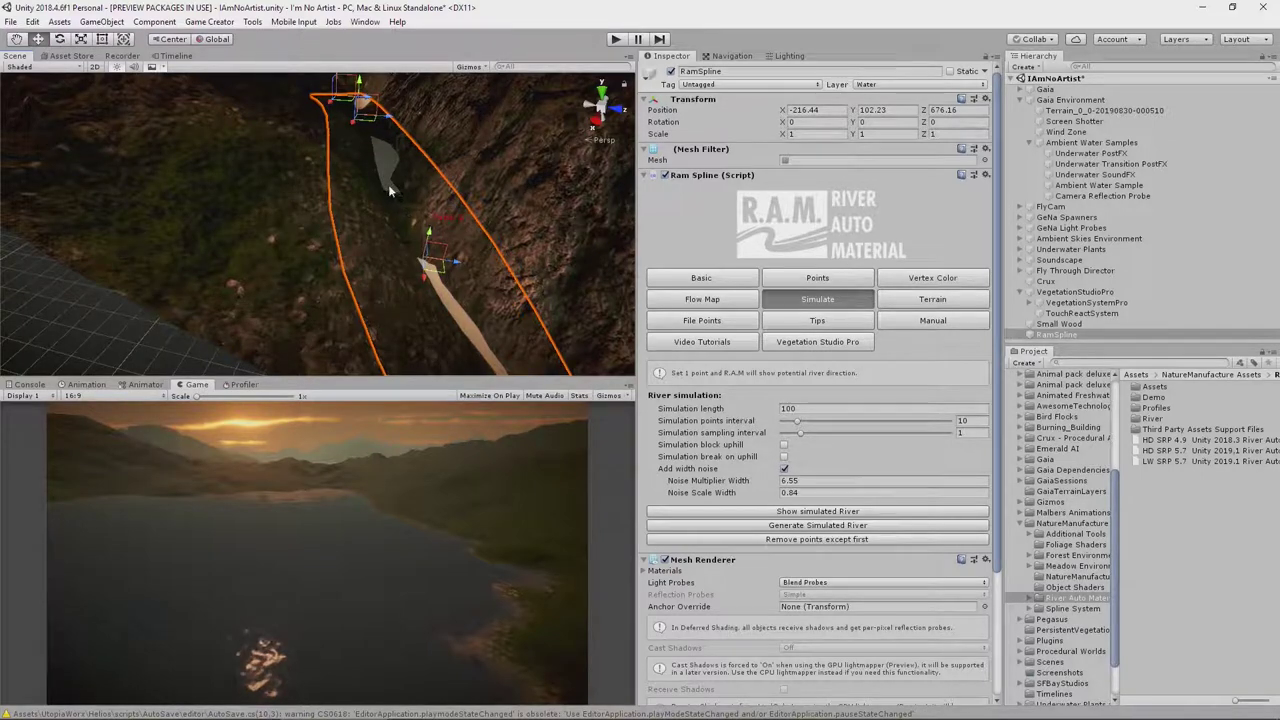
Adjust the height of the river point below the start, raising it above the terrain and lowering it slightly again
{"action": "right_click_drag", "start_coordinate": [412, 194], "coordinate": [365, 200]}
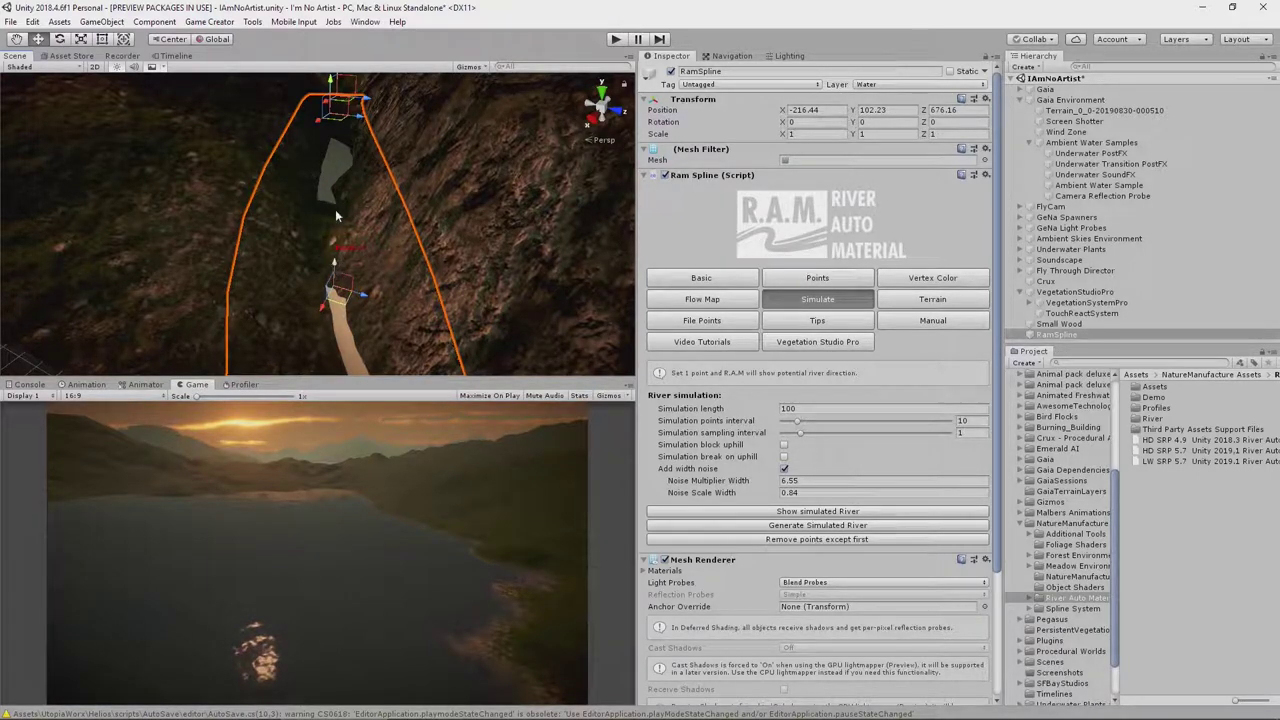
{"action": "left_click_drag", "start_coordinate": [335, 268], "coordinate": [336, 250]}
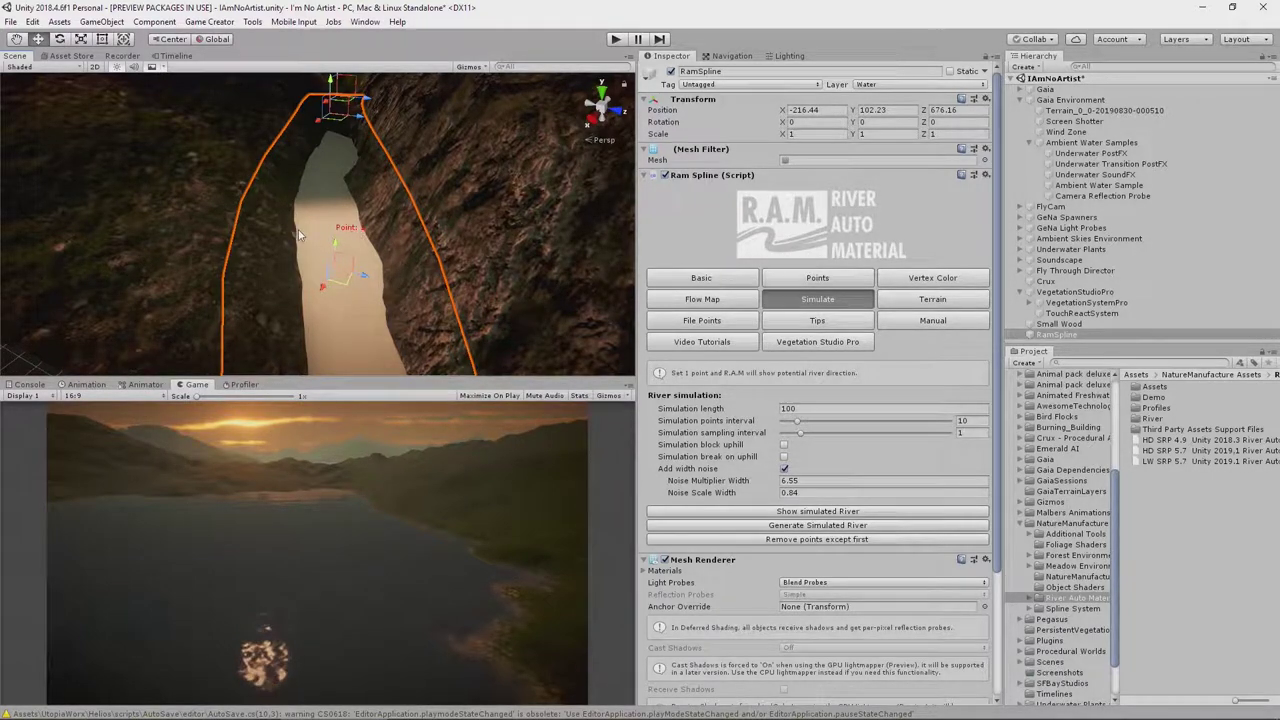
{"action": "left_click_drag", "start_coordinate": [337, 246], "coordinate": [336, 256]}
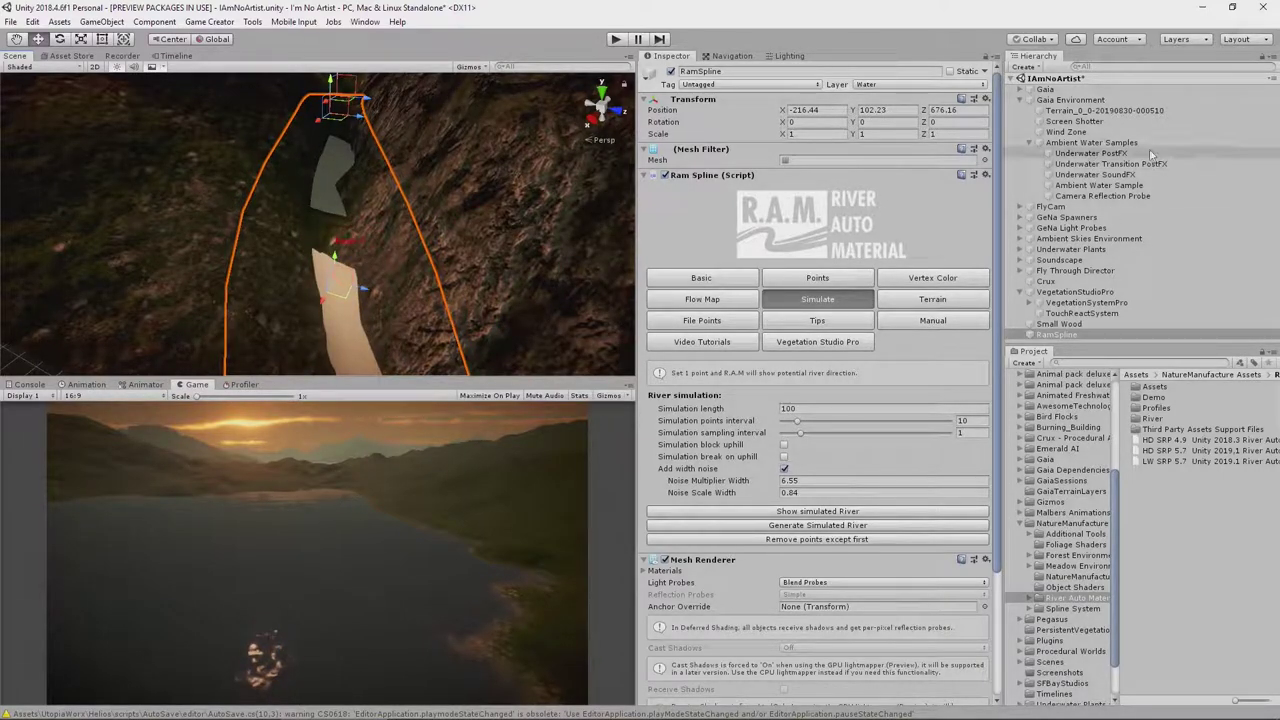
Lower the terrain over the buried gap between the two visible river stretches with the Raise or Lower Terrain brush
{"action": "left_click", "coordinate": [1100, 110]}
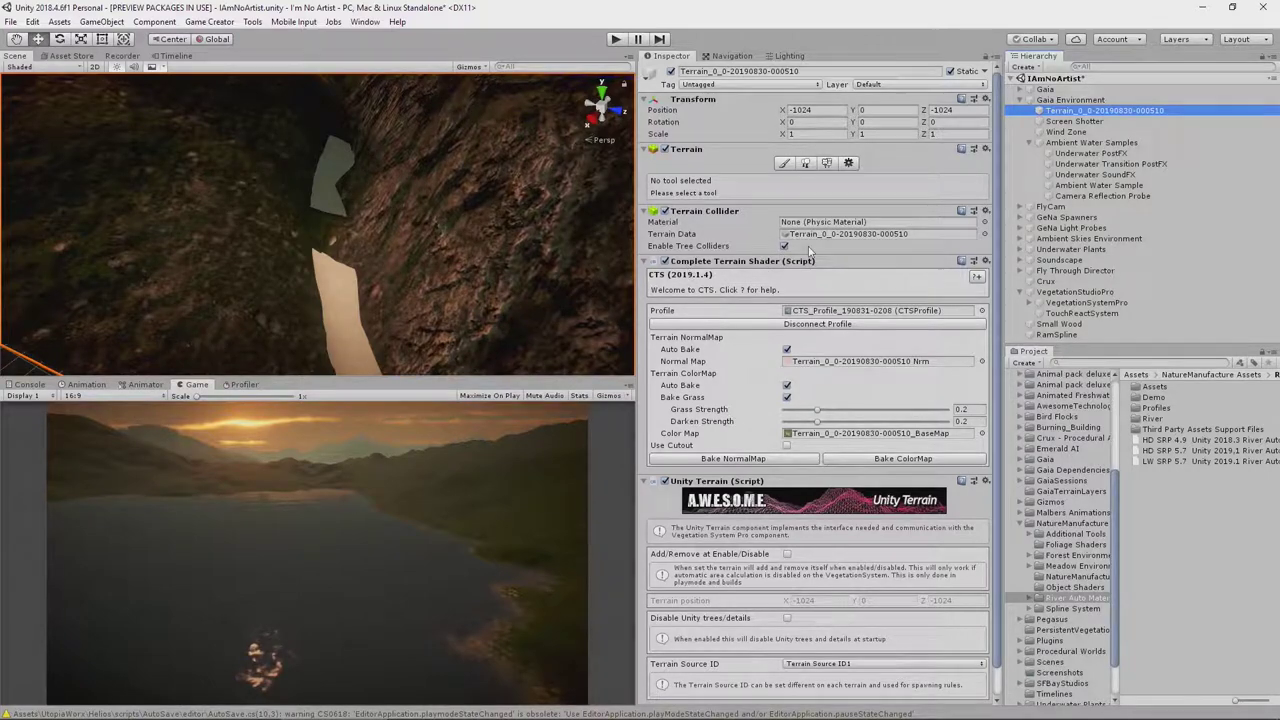
{"action": "left_click", "coordinate": [787, 164]}
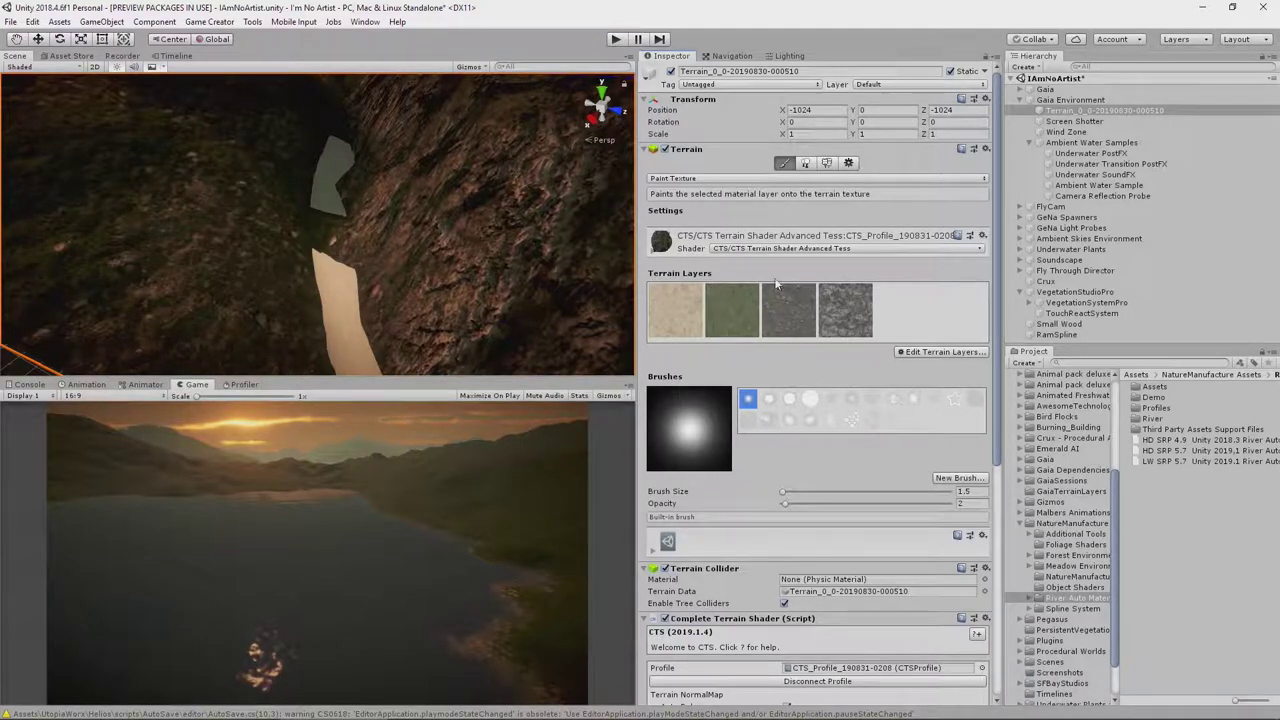
{"action": "left_click", "coordinate": [705, 179]}
{"action": "left_click", "coordinate": [699, 209]}
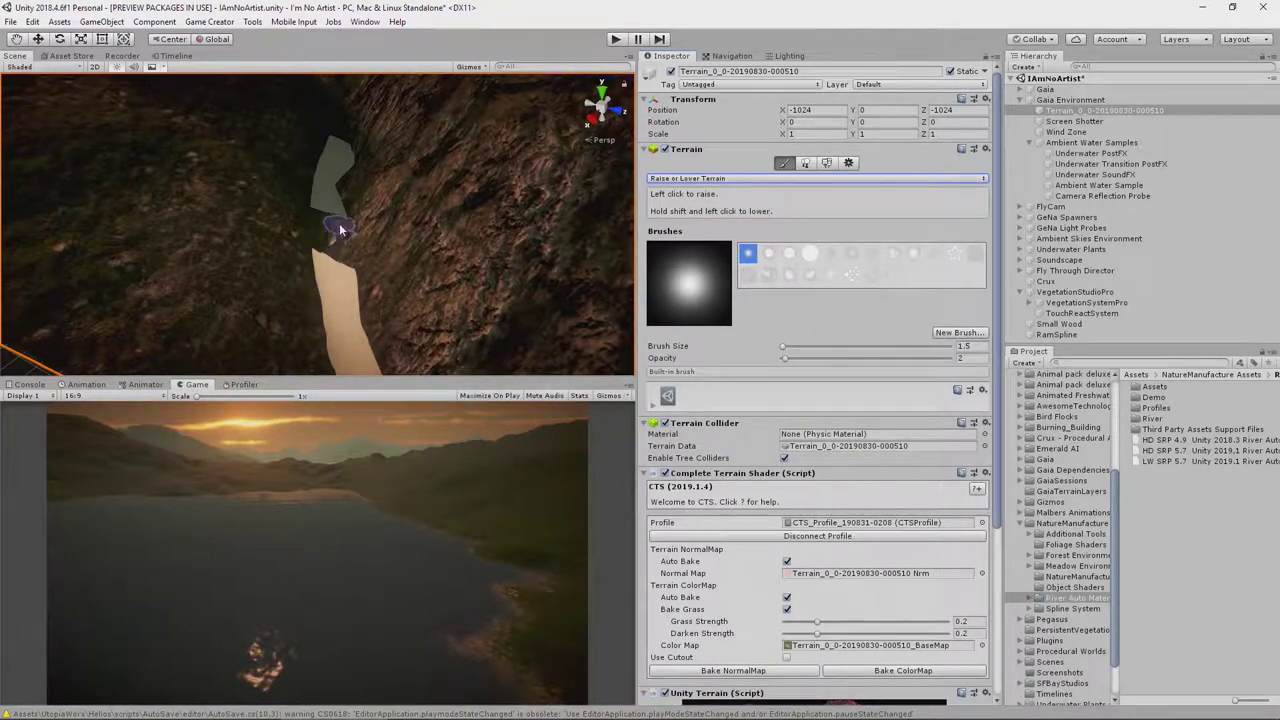
{"action": "mouse_move", "coordinate": [332, 226]}
{"action": "left_mouse_down", "text": "shift"}
{"action": "mouse_move", "coordinate": [331, 243]}
{"action": "mouse_move", "coordinate": [350, 222]}
{"action": "mouse_move", "coordinate": [309, 271]}
{"action": "mouse_move", "coordinate": [331, 290]}
{"action": "mouse_move", "coordinate": [382, 270]}
{"action": "mouse_move", "coordinate": [378, 334]}
{"action": "mouse_move", "coordinate": [366, 251]}
{"action": "mouse_move", "coordinate": [337, 220]}
{"action": "mouse_move", "coordinate": [343, 207]}
{"action": "mouse_move", "coordinate": [328, 215]}
{"action": "mouse_move", "coordinate": [352, 164]}
{"action": "mouse_move", "coordinate": [343, 266]}
{"action": "mouse_move", "coordinate": [352, 156]}
{"action": "left_mouse_up", "text": "shift"}
{"action": "mouse_move", "coordinate": [306, 308]}
{"action": "right_mouse_down"}
{"action": "mouse_move", "coordinate": [400, 329]}
{"action": "mouse_move", "coordinate": [437, 371]}
{"action": "mouse_move", "coordinate": [429, 357]}
{"action": "right_mouse_up"}
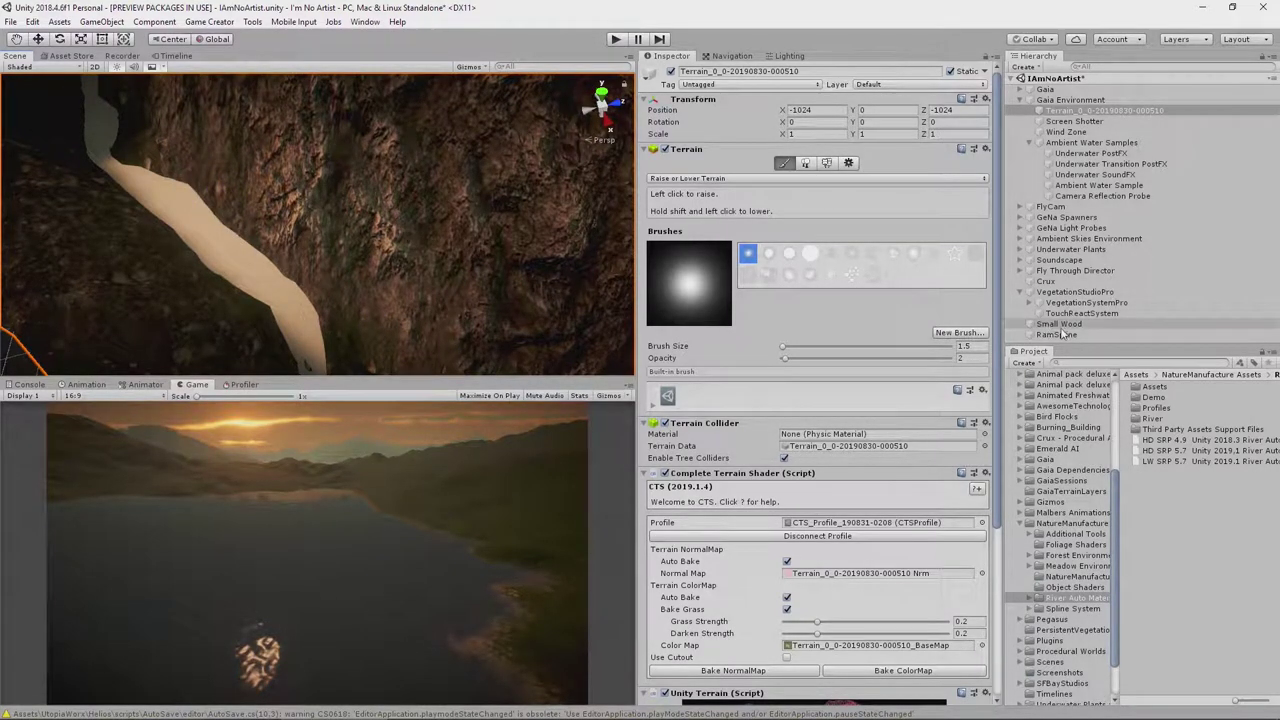
Rename the RamSpline object as Wolf River
{"action": "left_click", "coordinate": [1059, 334]}
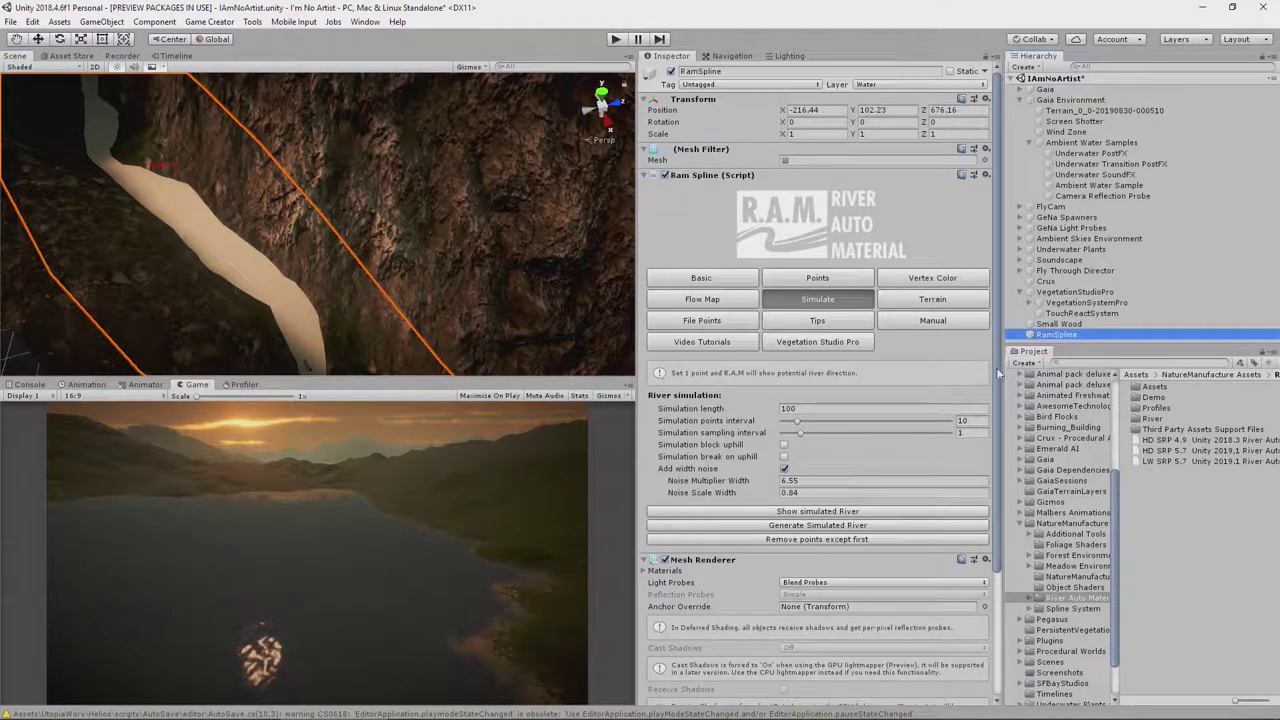
{"action": "left_click", "coordinate": [757, 71]}
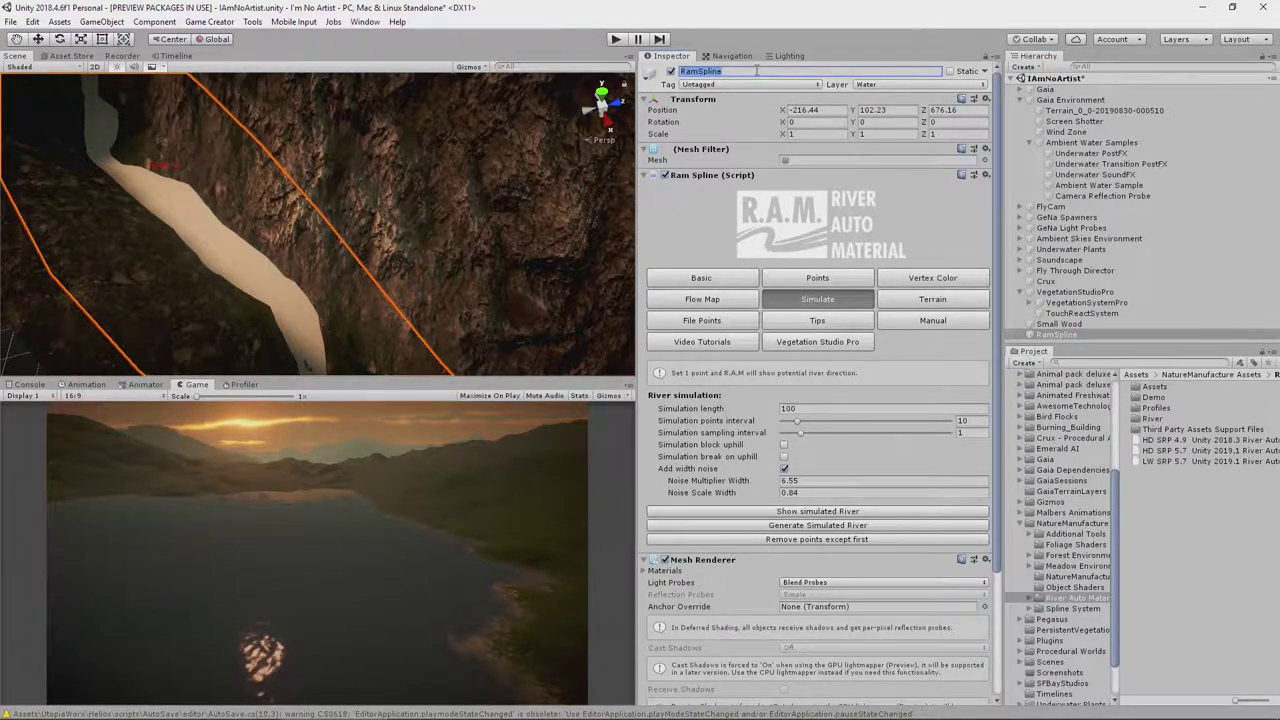
{"action": "type", "text": "Wolf River"}
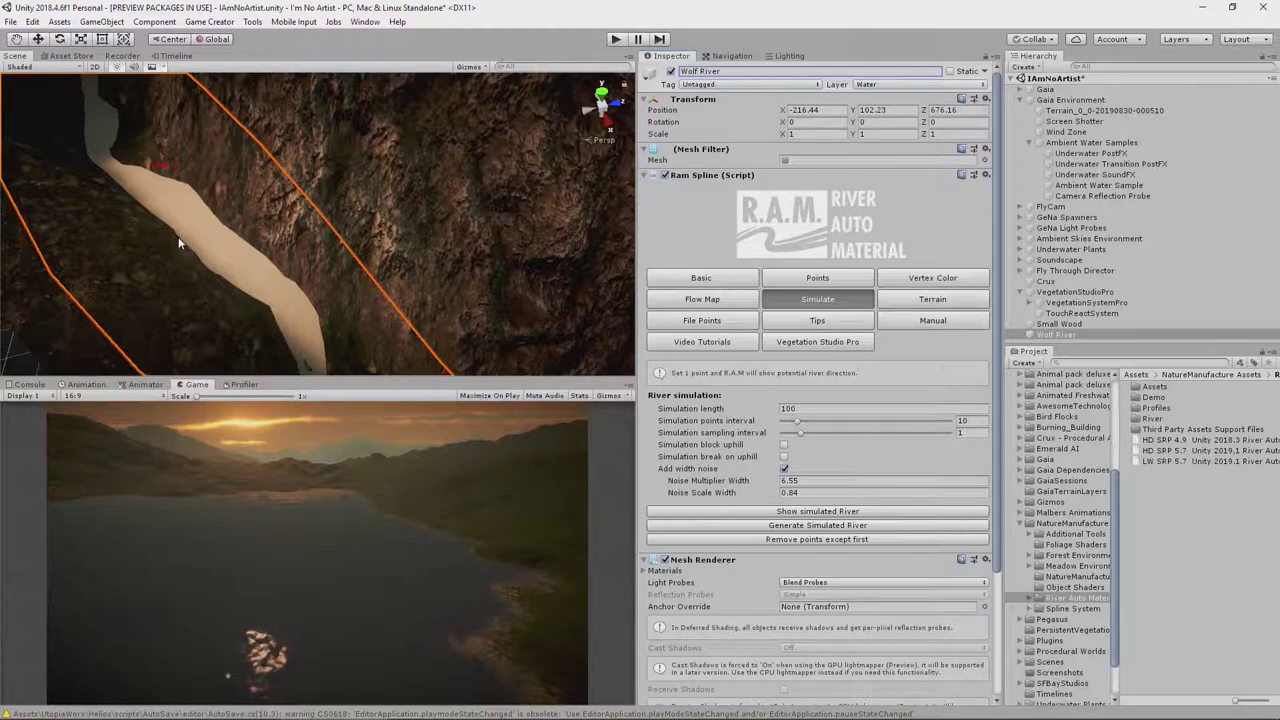
Open the Wolf River's point settings, select point 2, and activate the move handles for the river points
{"action": "left_click_drag", "start_coordinate": [178, 238], "coordinate": [447, 311], "text": "alt"}
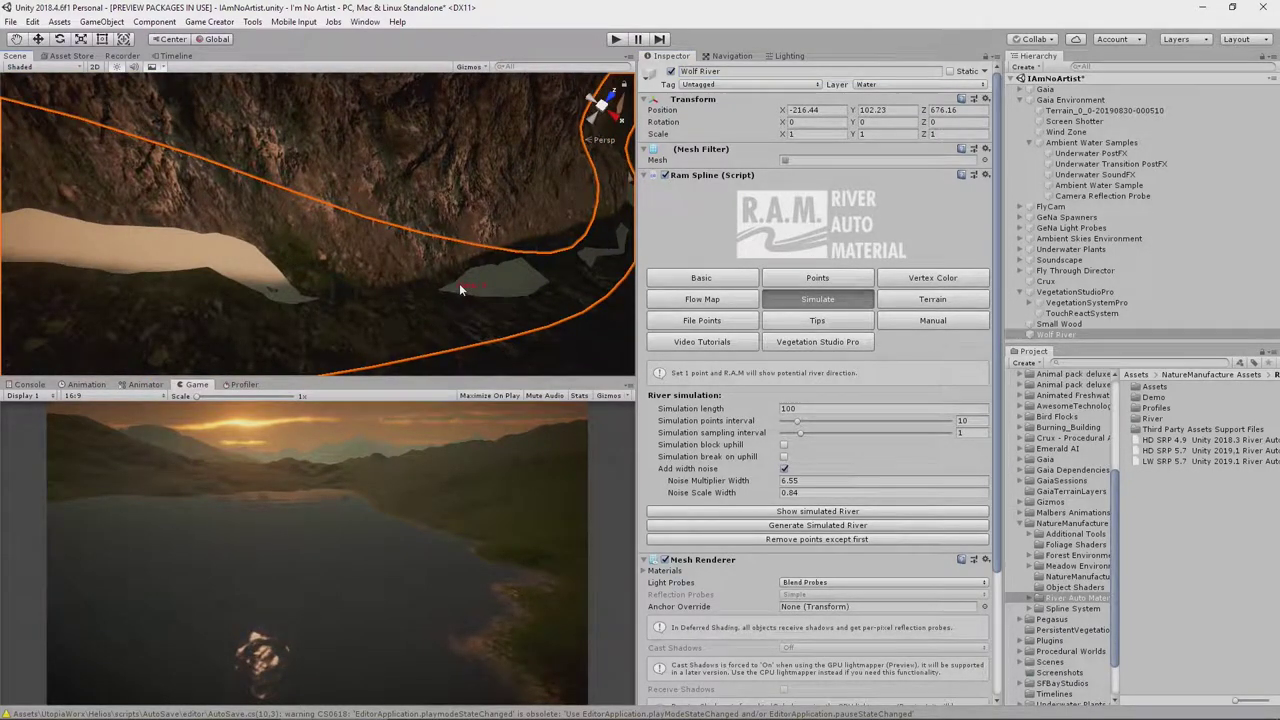
{"action": "left_click", "coordinate": [817, 278]}
{"action": "left_click", "coordinate": [982, 539]}
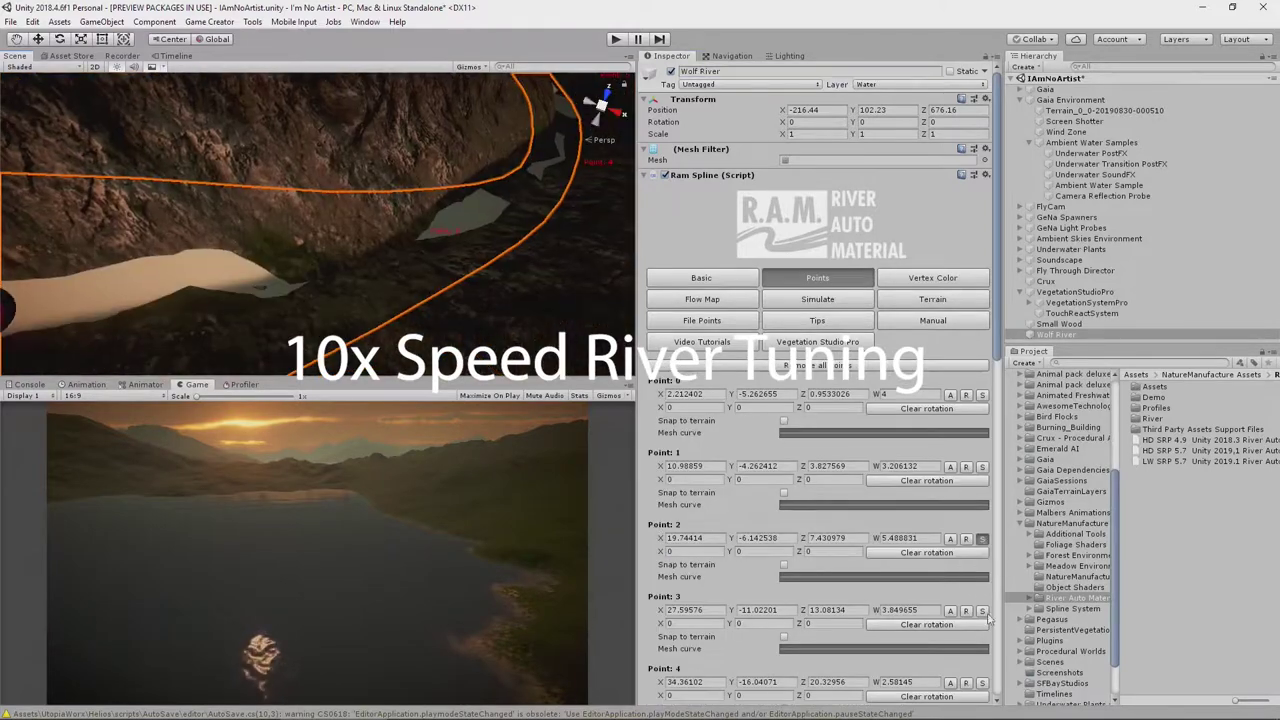
{"action": "left_click", "coordinate": [1104, 111]}
{"action": "left_click", "coordinate": [1056, 335]}
{"action": "key", "text": "e"}
{"action": "key", "text": "w"}
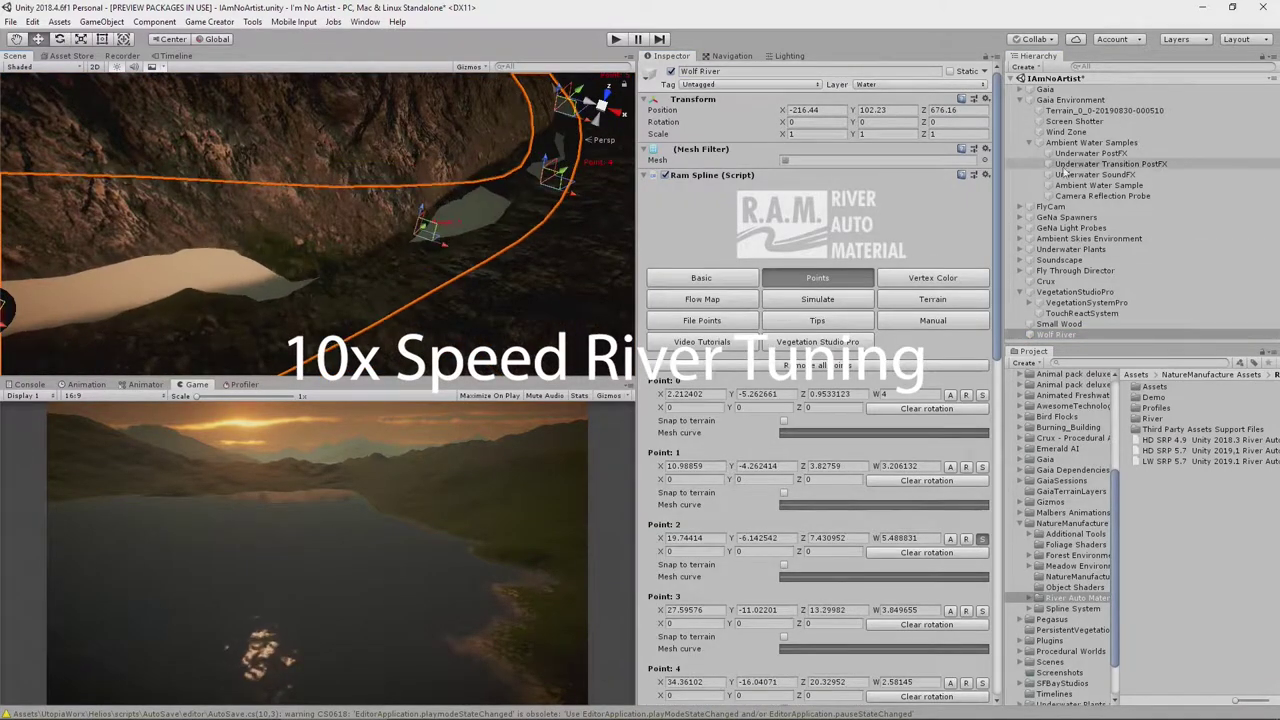
Lower the terrain along the buried stretches of the river at the foot of the cliff
{"action": "left_click", "coordinate": [1104, 111]}
{"action": "mouse_move", "coordinate": [360, 257]}
{"action": "left_mouse_down", "text": "shift"}
{"action": "mouse_move", "coordinate": [286, 263]}
{"action": "mouse_move", "coordinate": [289, 274]}
{"action": "left_mouse_up", "text": "shift"}
{"action": "mouse_move", "coordinate": [289, 274]}
{"action": "right_mouse_down"}
{"action": "mouse_move", "coordinate": [486, 181]}
{"action": "mouse_move", "coordinate": [400, 280]}
{"action": "right_mouse_up"}
{"action": "mouse_move", "coordinate": [371, 294]}
{"action": "left_mouse_down", "text": "shift"}
{"action": "mouse_move", "coordinate": [423, 217]}
{"action": "mouse_move", "coordinate": [420, 260]}
{"action": "left_mouse_up", "text": "shift"}
{"action": "mouse_move", "coordinate": [420, 260]}
{"action": "right_mouse_down"}
{"action": "mouse_move", "coordinate": [471, 306]}
{"action": "mouse_move", "coordinate": [404, 283]}
{"action": "mouse_move", "coordinate": [94, 303]}
{"action": "mouse_move", "coordinate": [698, 357]}
{"action": "right_mouse_up"}
{"action": "right_click_drag", "start_coordinate": [374, 299], "coordinate": [305, 255]}
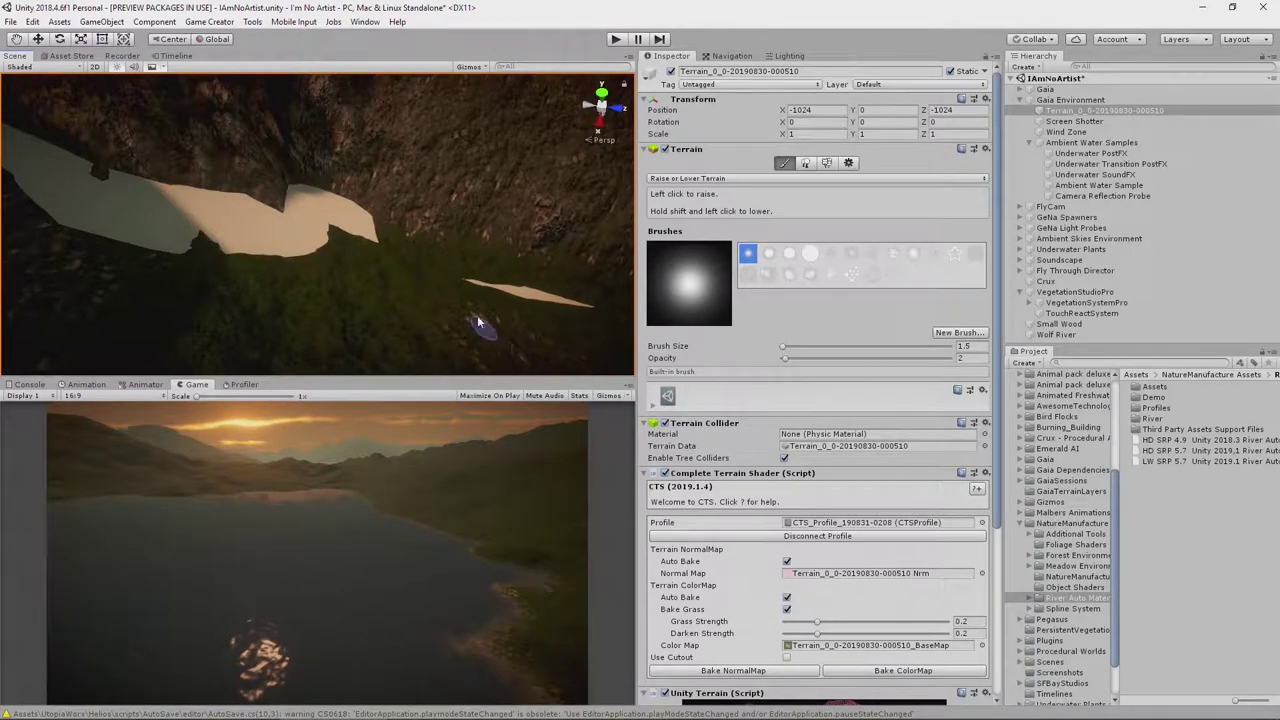
{"action": "mouse_move", "coordinate": [484, 326]}
{"action": "right_mouse_down"}
{"action": "mouse_move", "coordinate": [554, 314]}
{"action": "mouse_move", "coordinate": [807, 198]}
{"action": "right_mouse_up"}
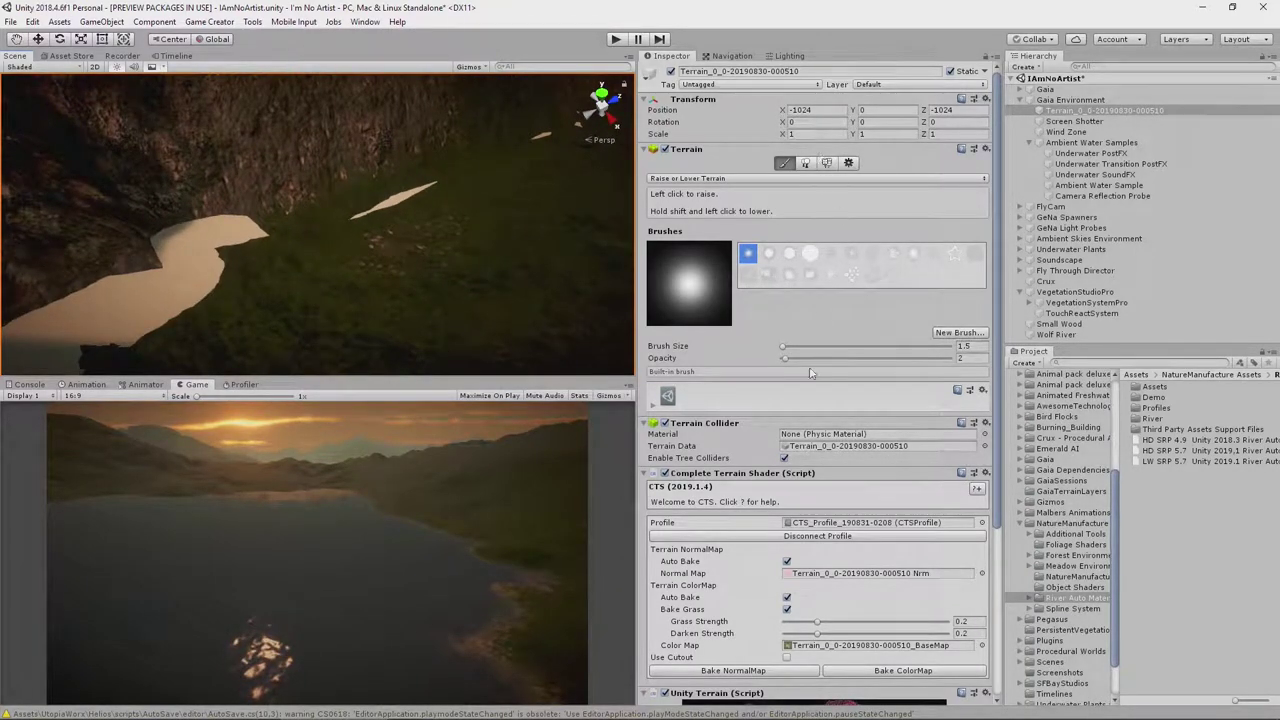
Remove all Wolf River points beyond point 5
{"action": "left_click", "coordinate": [1057, 335]}
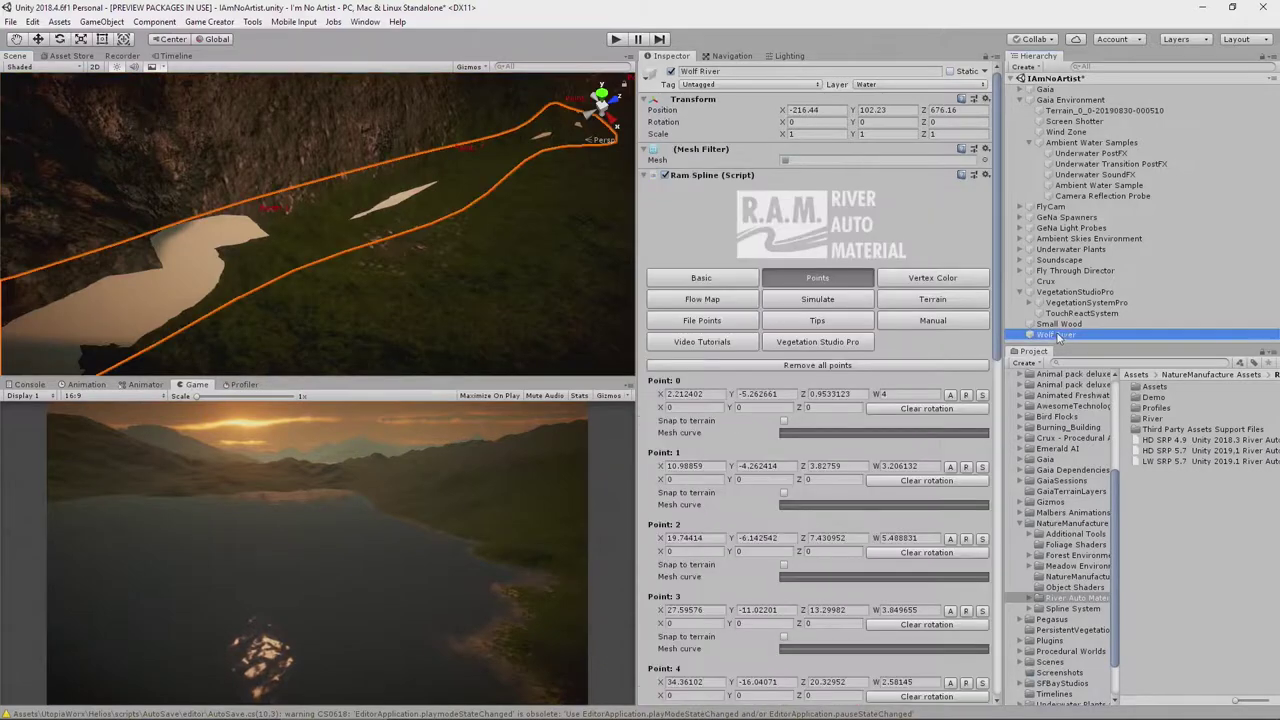
{"action": "scroll", "coordinate": [850, 395], "scroll_direction": "down", "scroll_amount": 15}
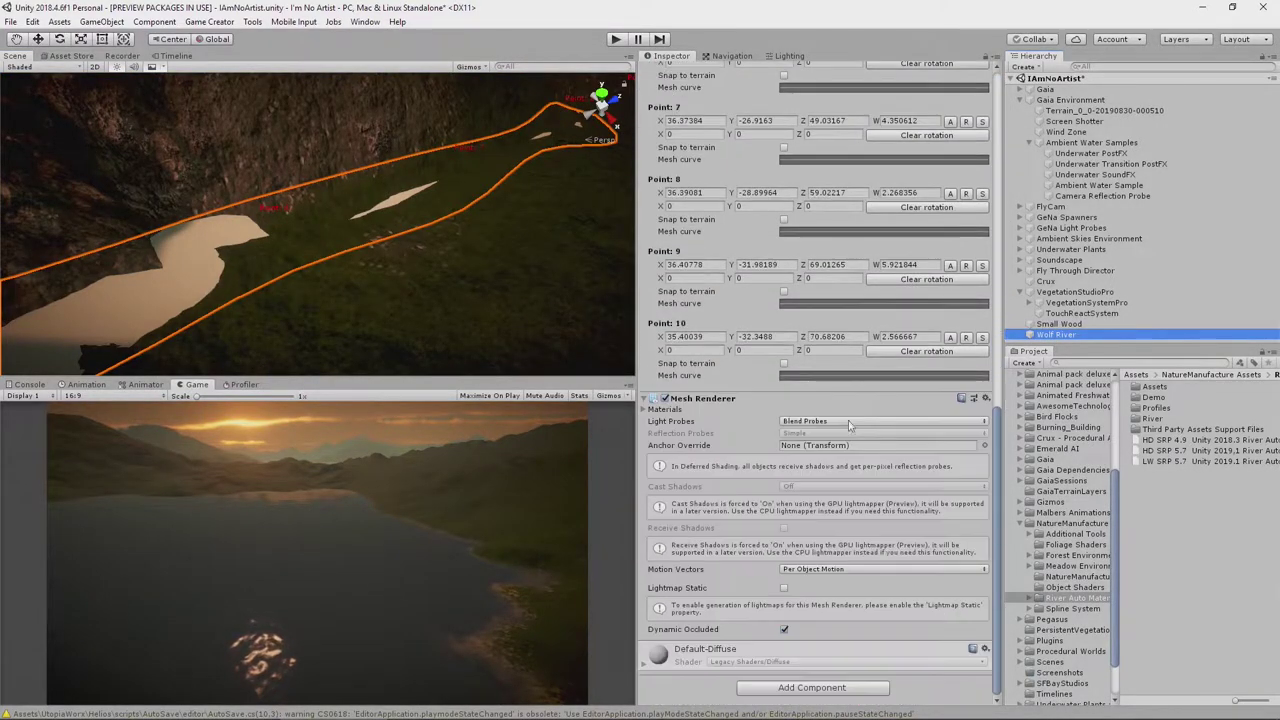
{"action": "left_click", "coordinate": [966, 338]}
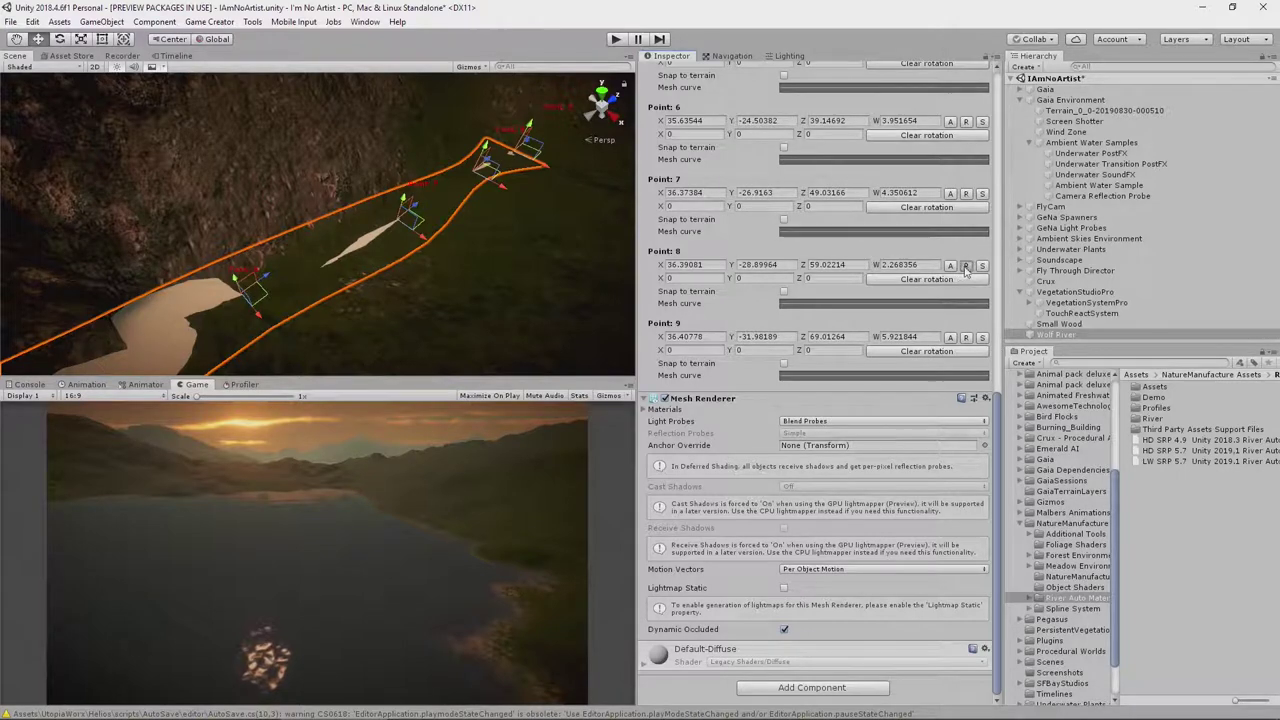
{"action": "left_click", "coordinate": [966, 266]}
{"action": "left_click", "coordinate": [966, 194]}
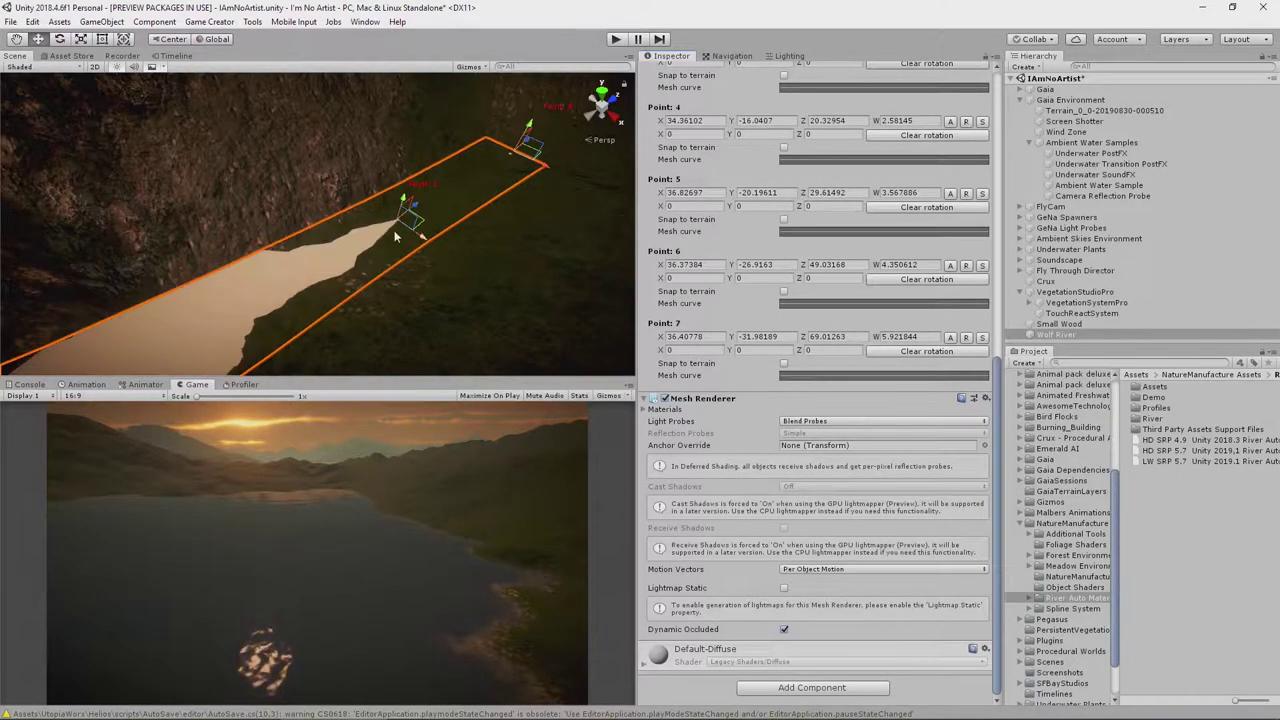
{"action": "right_click_drag", "start_coordinate": [271, 268], "coordinate": [88, 220]}
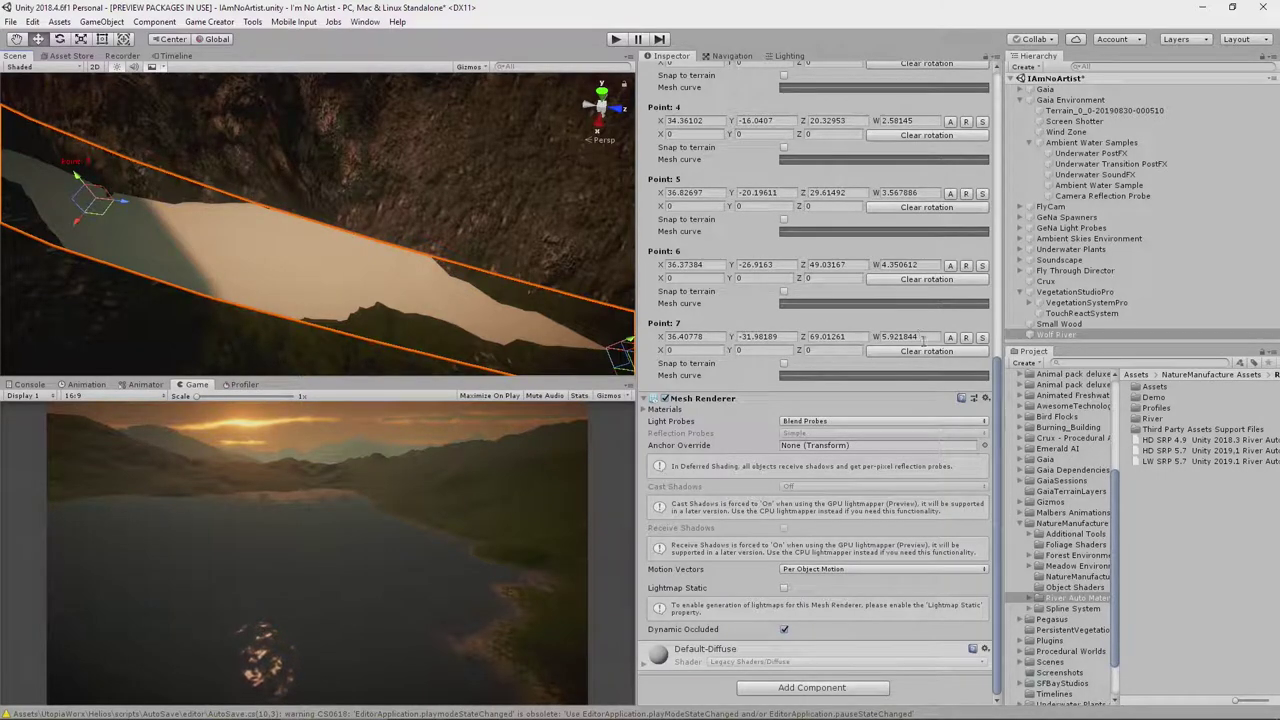
{"action": "left_click", "coordinate": [967, 338]}
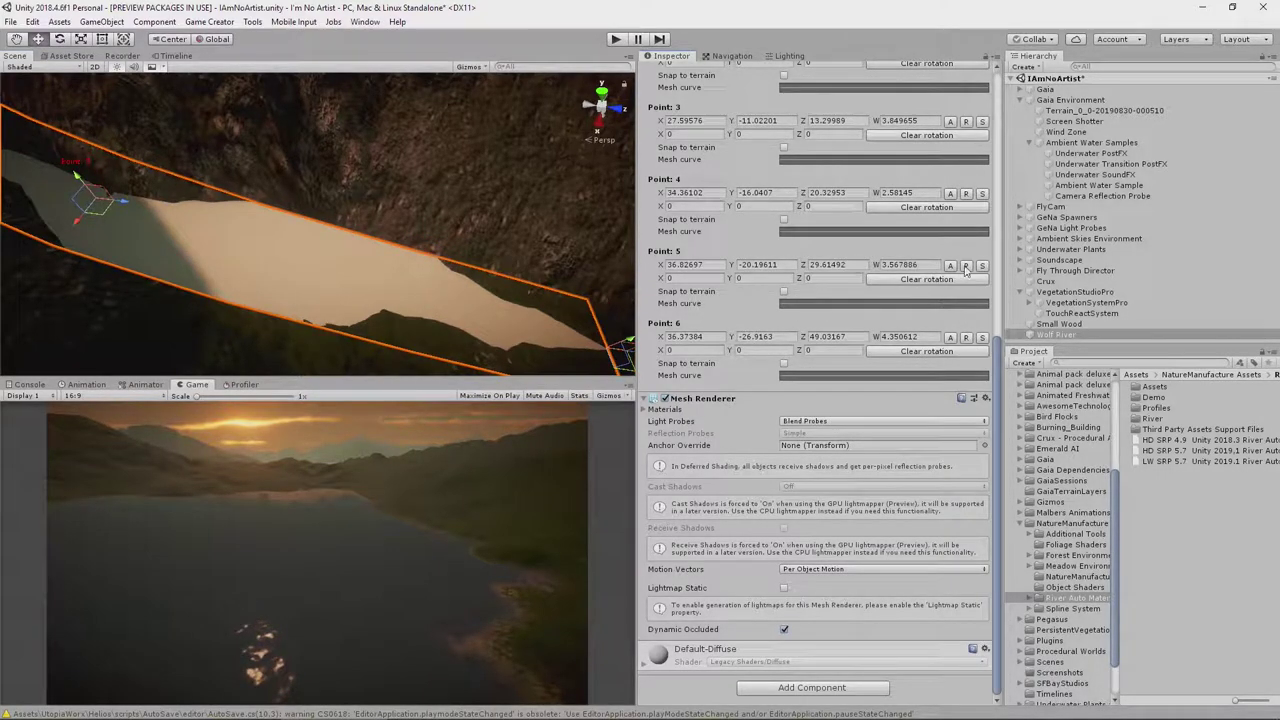
{"action": "left_click", "coordinate": [966, 338]}
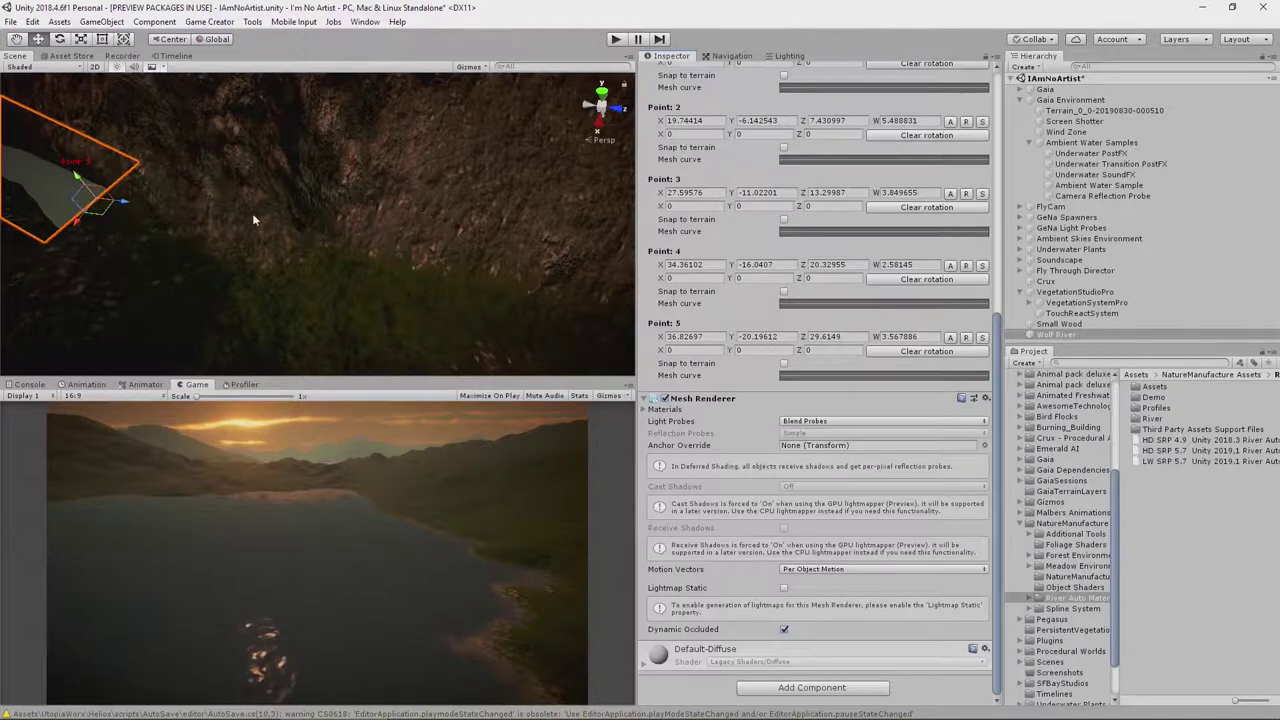
Lower the terrain at the narrow pinch in the canyon to widen the exposed river
{"action": "right_click_drag", "start_coordinate": [253, 219], "coordinate": [128, 116]}
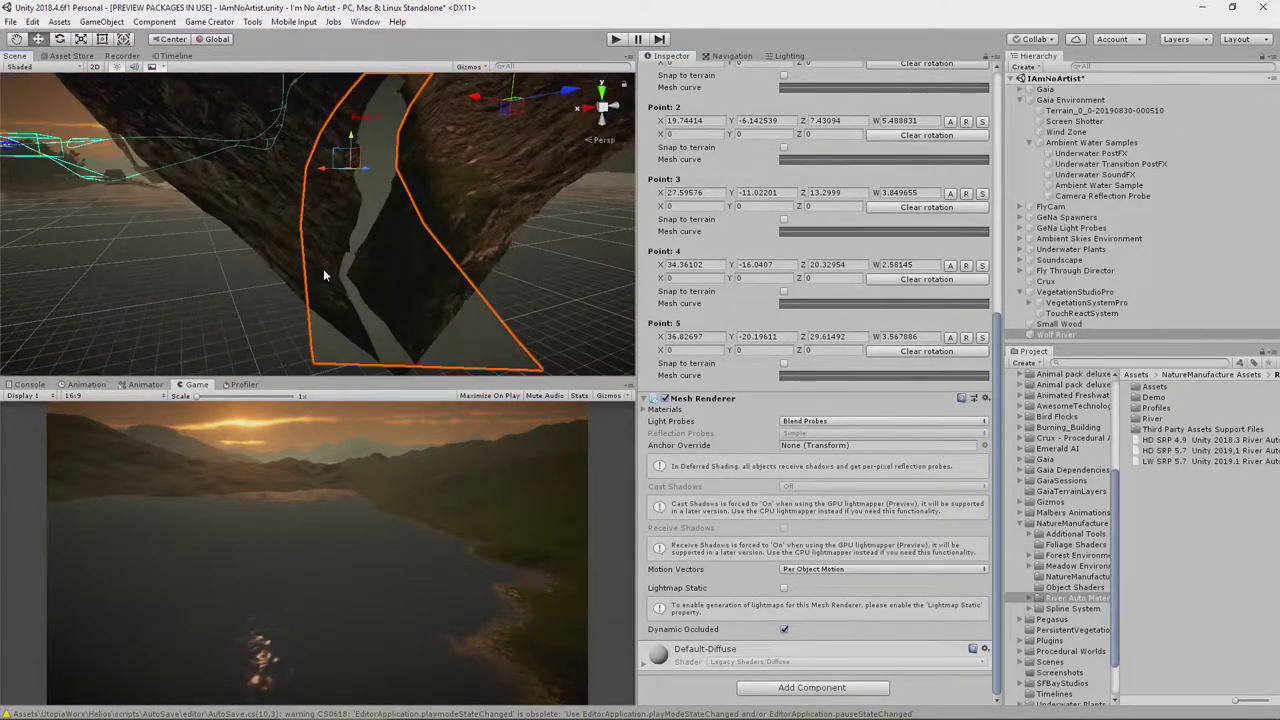
{"action": "right_click_drag", "start_coordinate": [323, 268], "coordinate": [336, 228]}
{"action": "left_click", "coordinate": [1120, 111]}
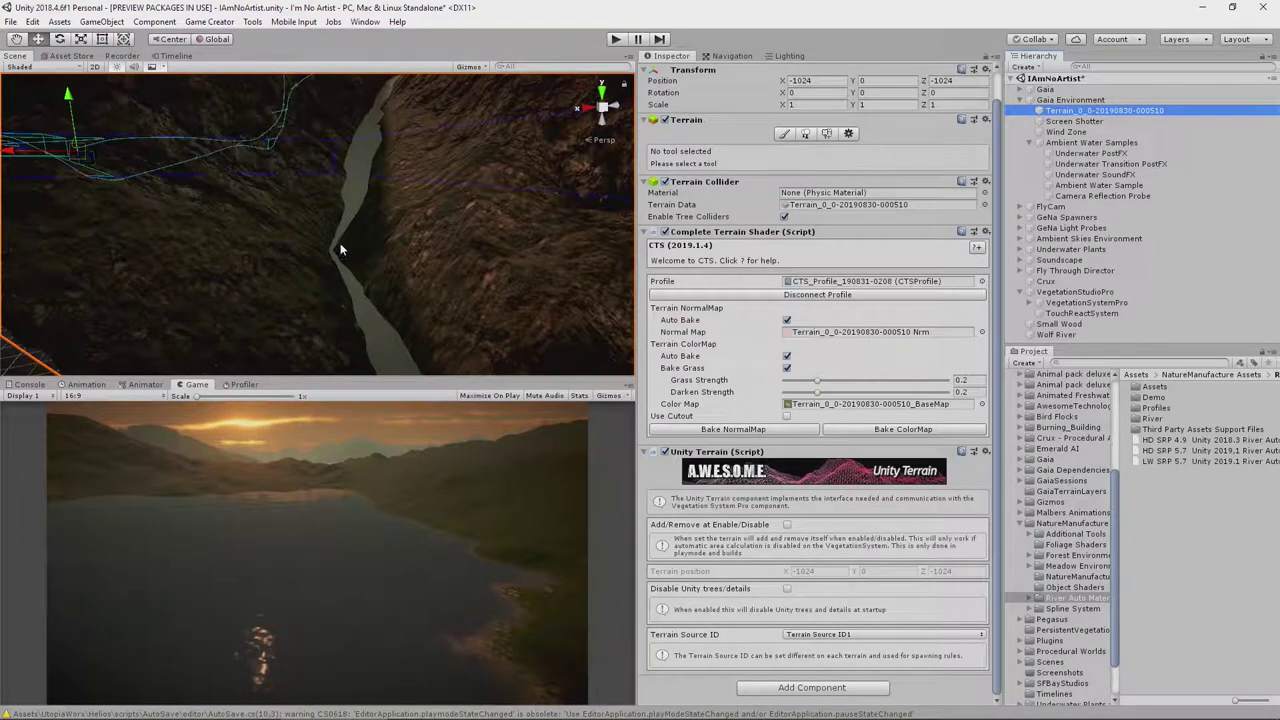
{"action": "left_click", "coordinate": [342, 250]}
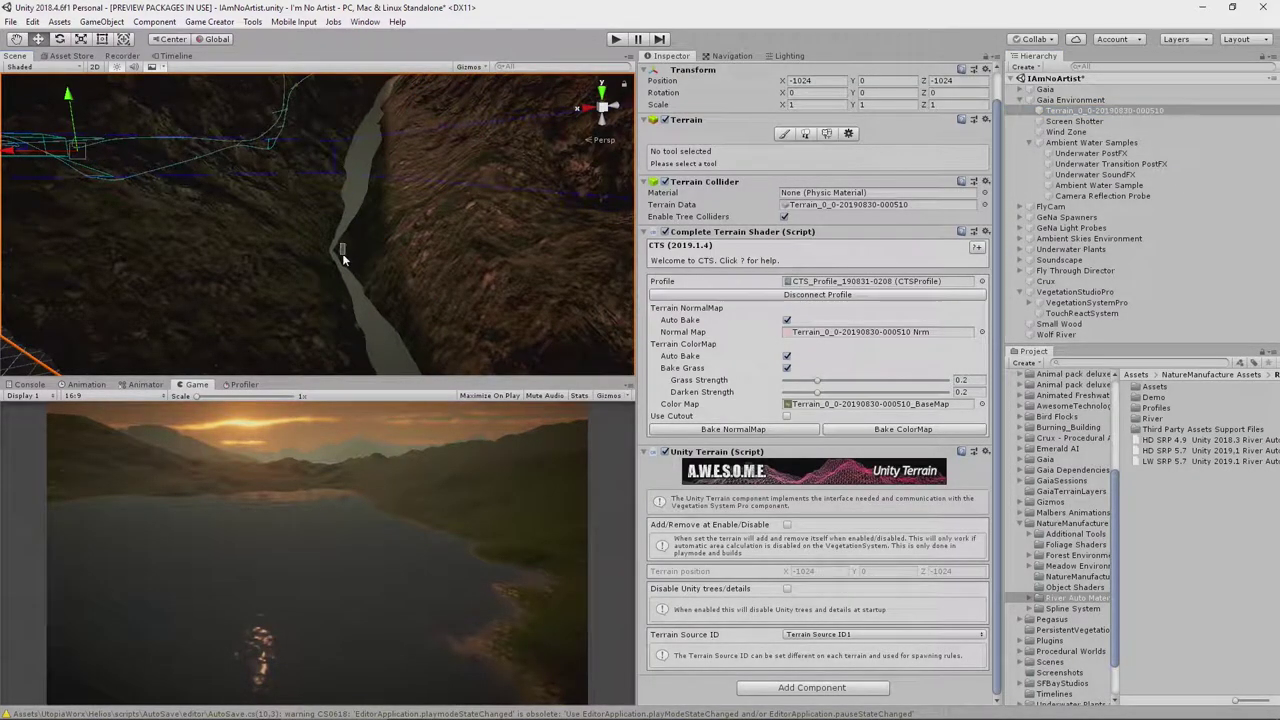
{"action": "left_click", "coordinate": [785, 133]}
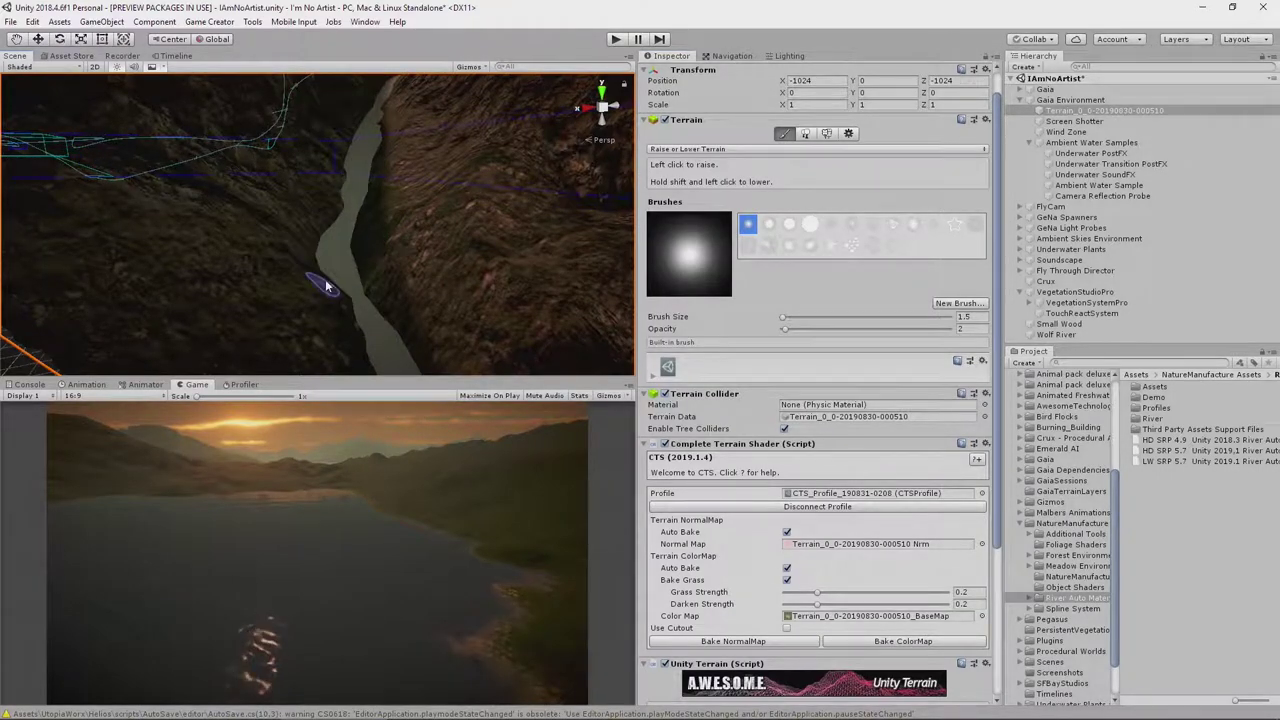
{"action": "left_click", "coordinate": [373, 336]}
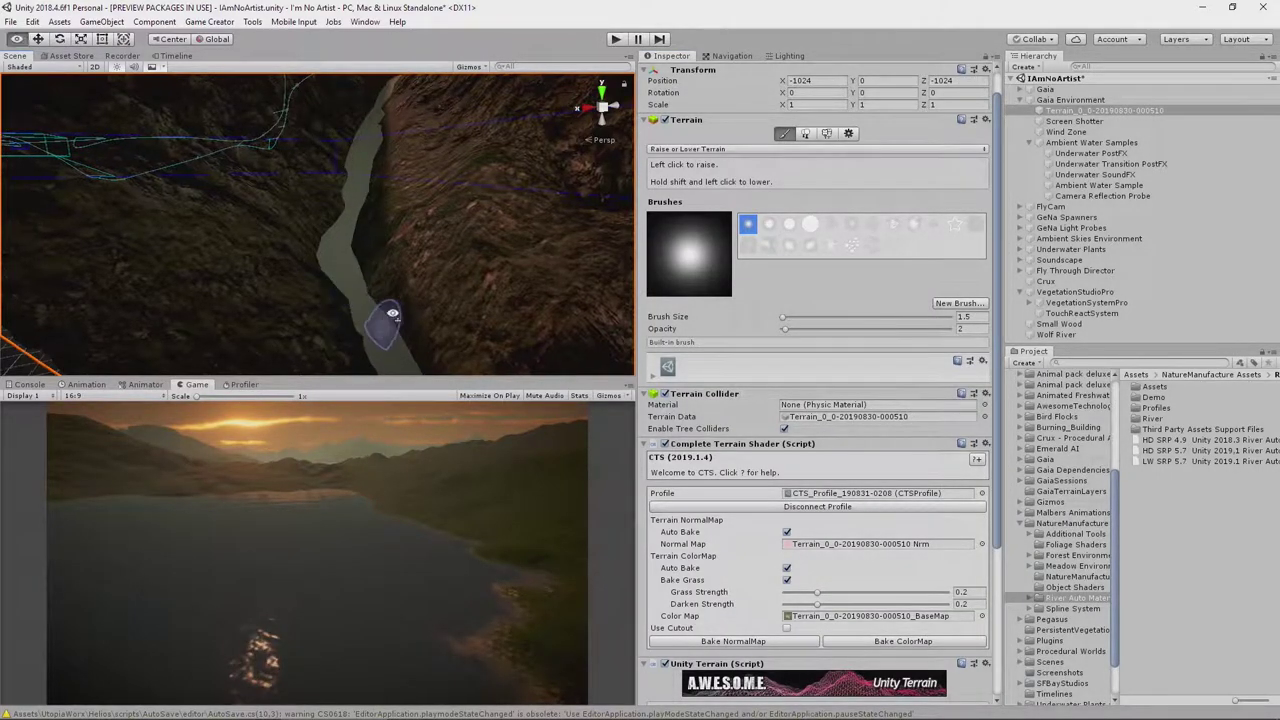
Lower the terrain around the downstream end of the shortened river
{"action": "mouse_move", "coordinate": [388, 318]}
{"action": "right_mouse_down"}
{"action": "mouse_move", "coordinate": [585, 324]}
{"action": "mouse_move", "coordinate": [578, 415]}
{"action": "mouse_move", "coordinate": [548, 486]}
{"action": "mouse_move", "coordinate": [498, 445]}
{"action": "right_mouse_up"}
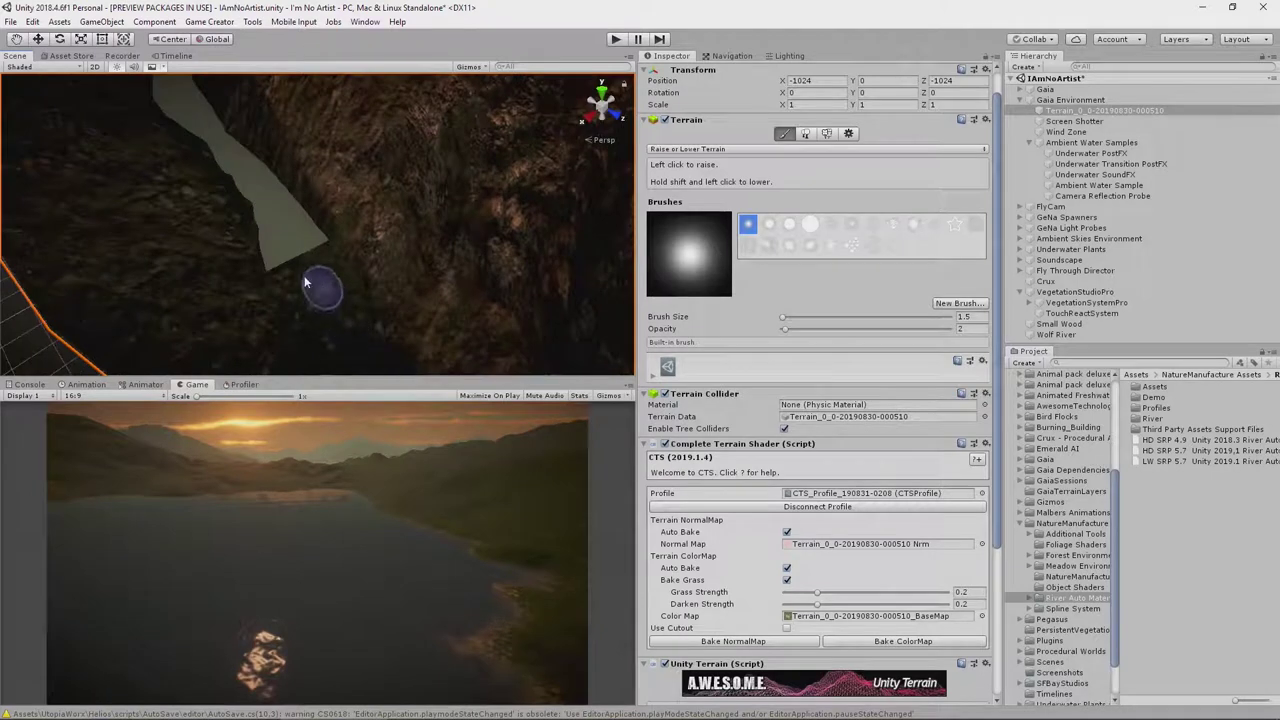
{"action": "mouse_move", "coordinate": [276, 274]}
{"action": "left_mouse_down", "text": "shift"}
{"action": "mouse_move", "coordinate": [278, 248]}
{"action": "mouse_move", "coordinate": [309, 238]}
{"action": "mouse_move", "coordinate": [294, 271]}
{"action": "left_mouse_up", "text": "shift"}
{"action": "right_click_drag", "start_coordinate": [393, 333], "coordinate": [394, 334]}
{"action": "left_click_drag", "start_coordinate": [394, 334], "coordinate": [560, 357], "text": "alt"}
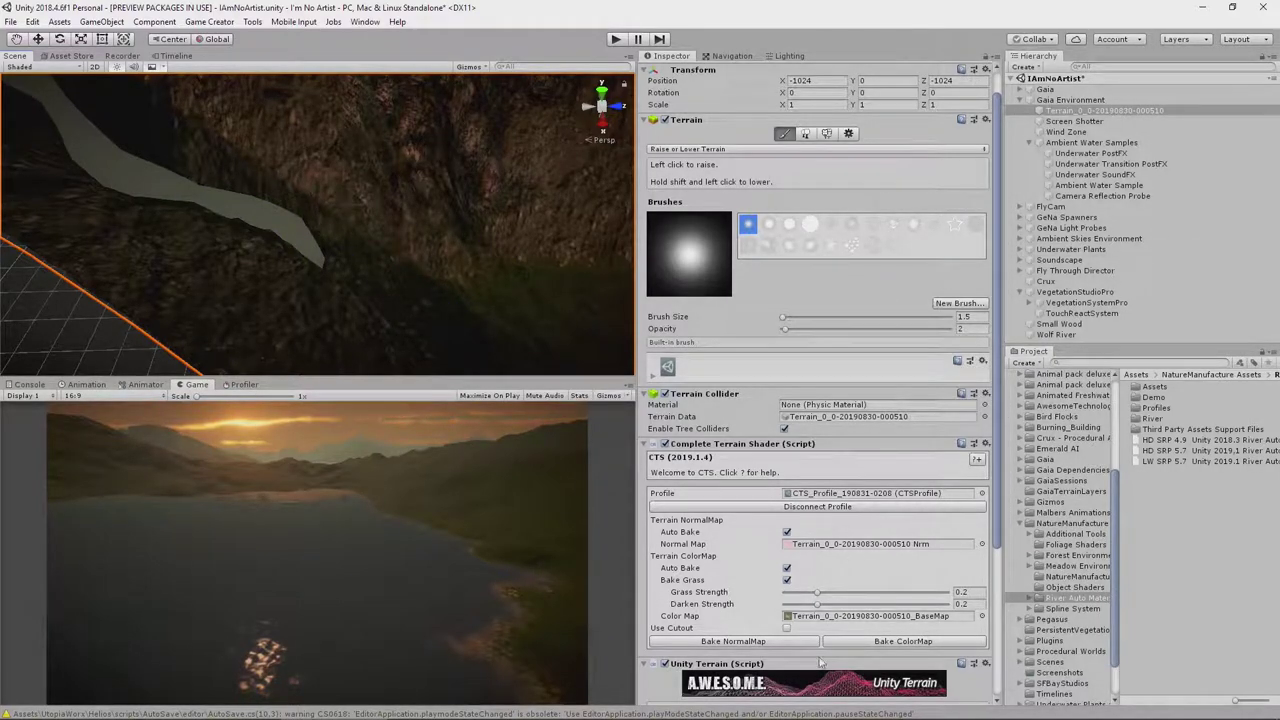
Add a new point at the end of the Wolf River spline from its basic settings
{"action": "scroll", "coordinate": [820, 662], "scroll_direction": "down", "scroll_amount": 5}
{"action": "scroll", "coordinate": [822, 528], "scroll_direction": "up", "scroll_amount": 5}
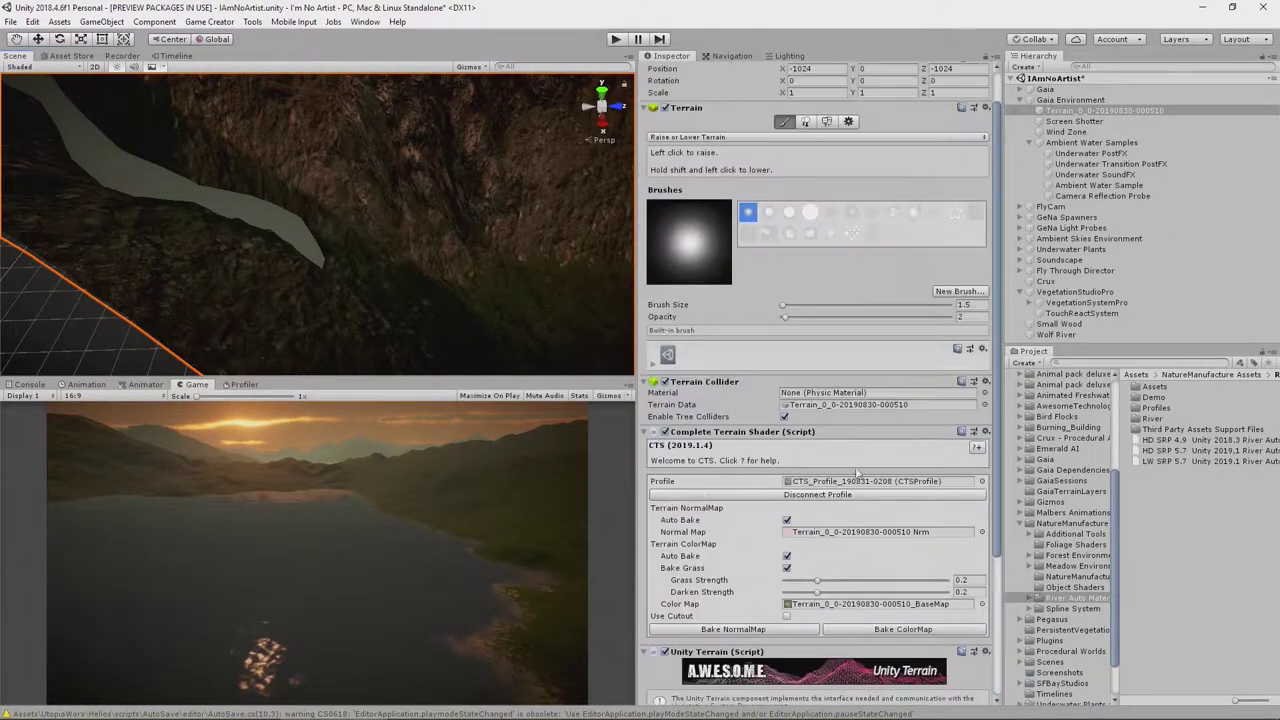
{"action": "left_click", "coordinate": [1060, 336]}
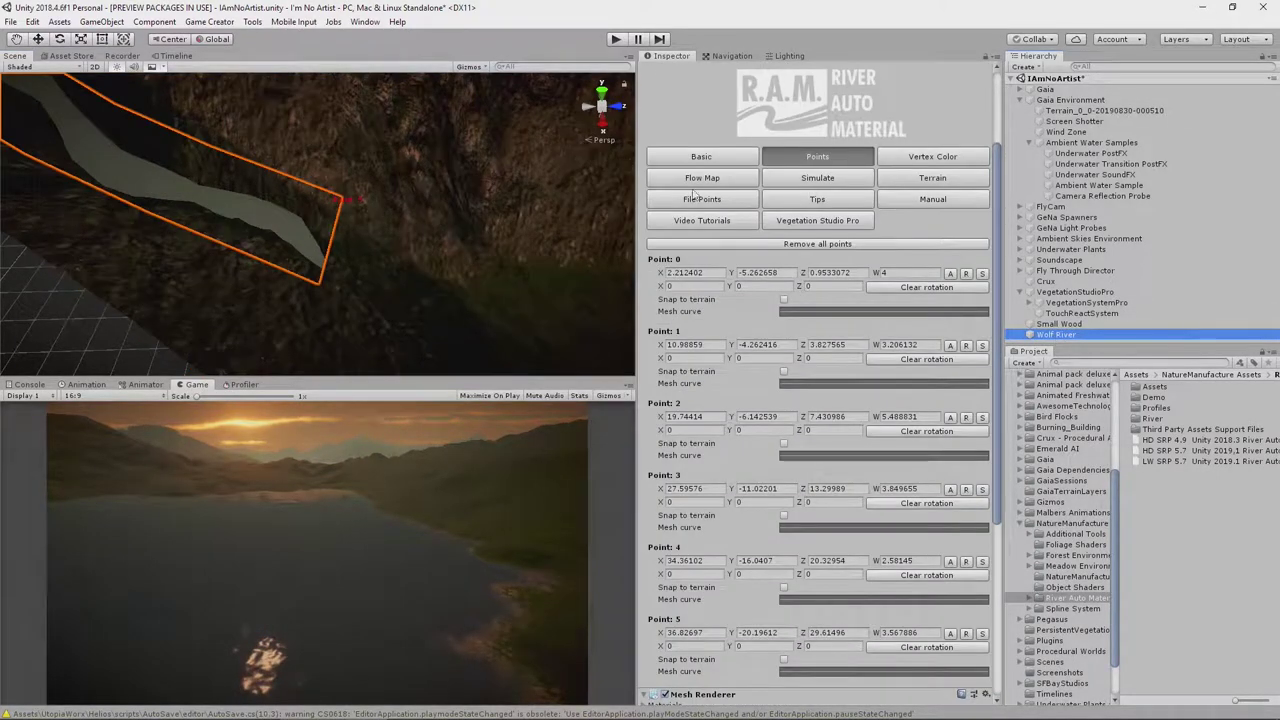
{"action": "left_click", "coordinate": [700, 165]}
{"action": "scroll", "coordinate": [835, 365], "scroll_direction": "up", "scroll_amount": 1}
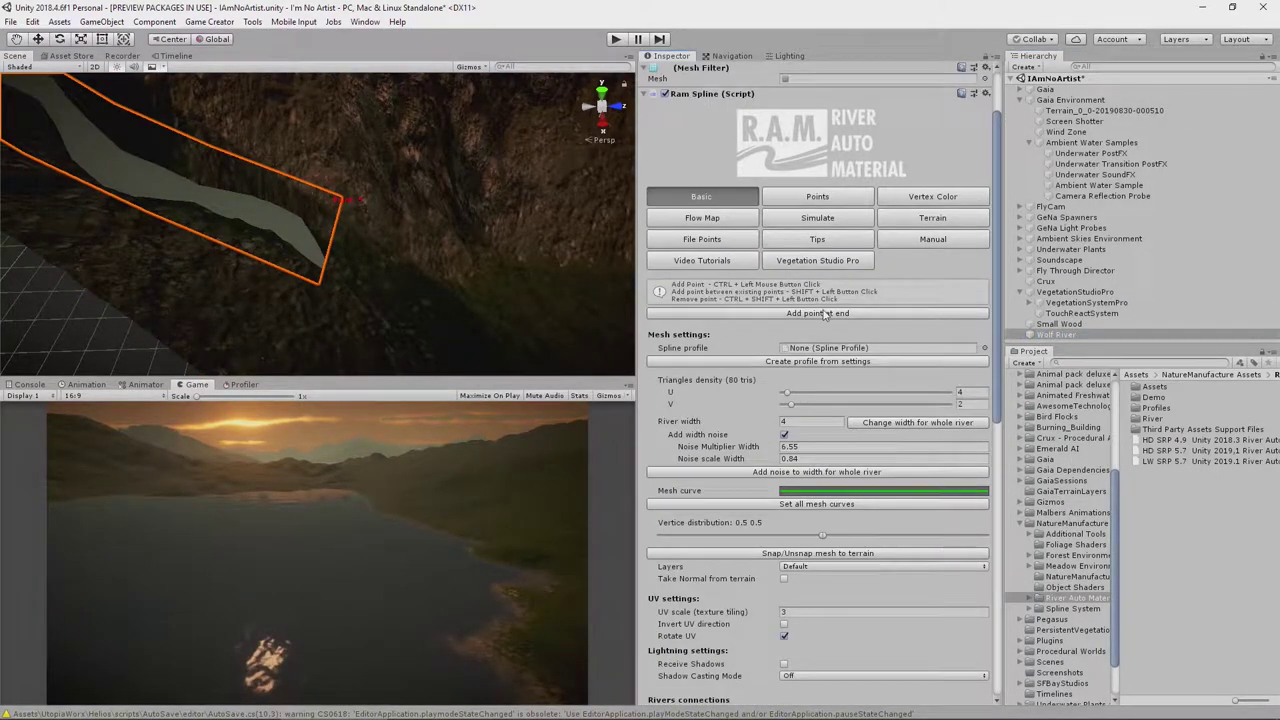
{"action": "left_click", "coordinate": [824, 314]}
{"action": "right_click_drag", "start_coordinate": [430, 300], "coordinate": [541, 300]}
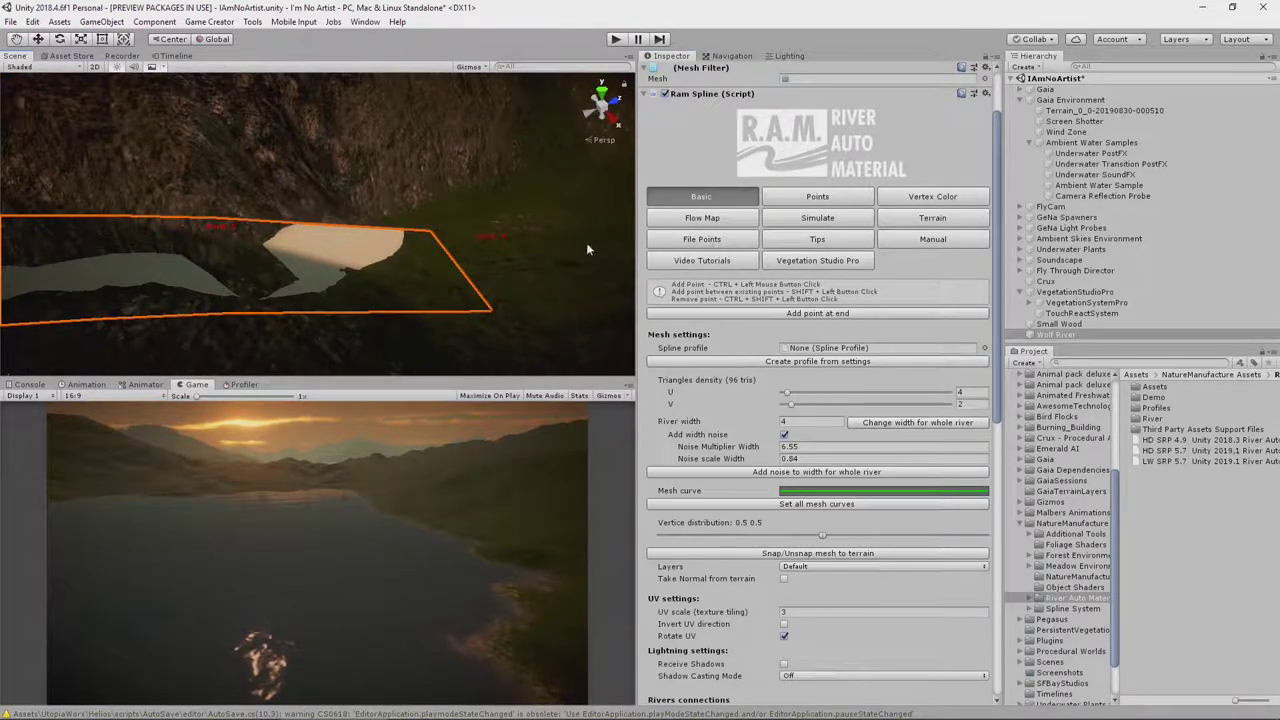
Select river point 6 and move it back toward point 5, to about X 37.17 and Z 34.13
{"action": "left_click", "coordinate": [815, 197]}
{"action": "scroll", "coordinate": [830, 475], "scroll_direction": "down", "scroll_amount": 5}
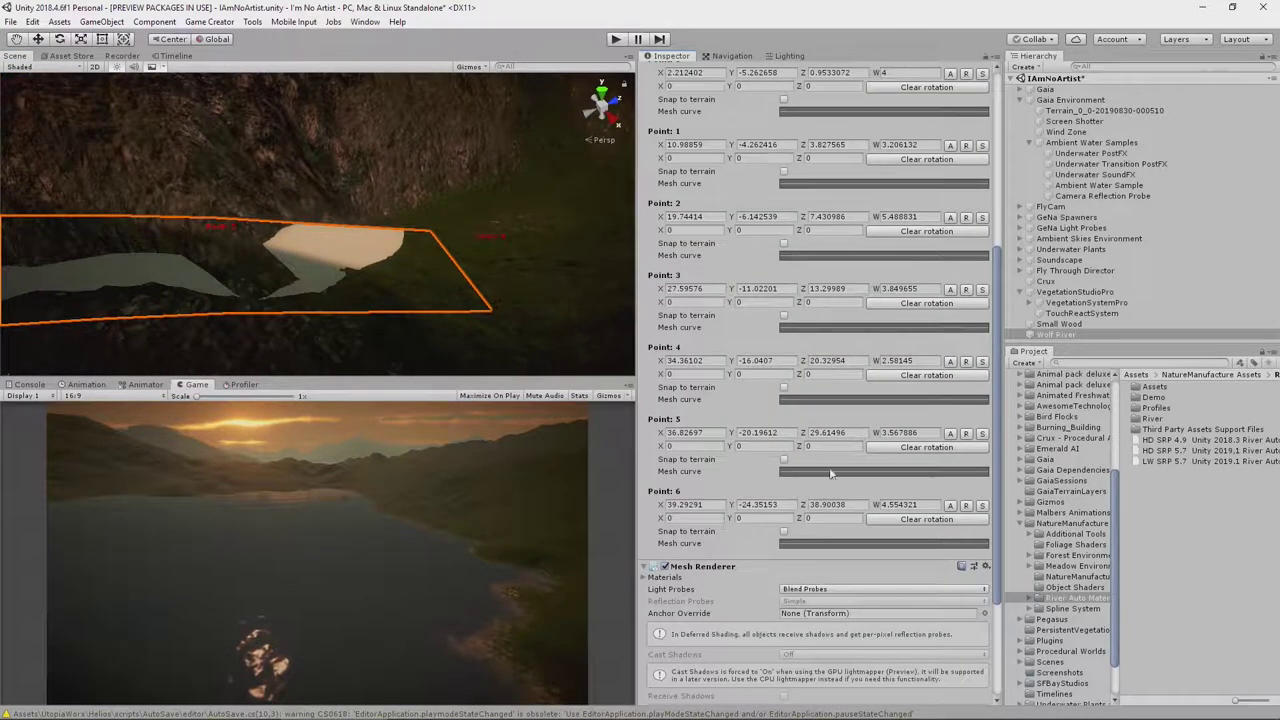
{"action": "left_click", "coordinate": [979, 507]}
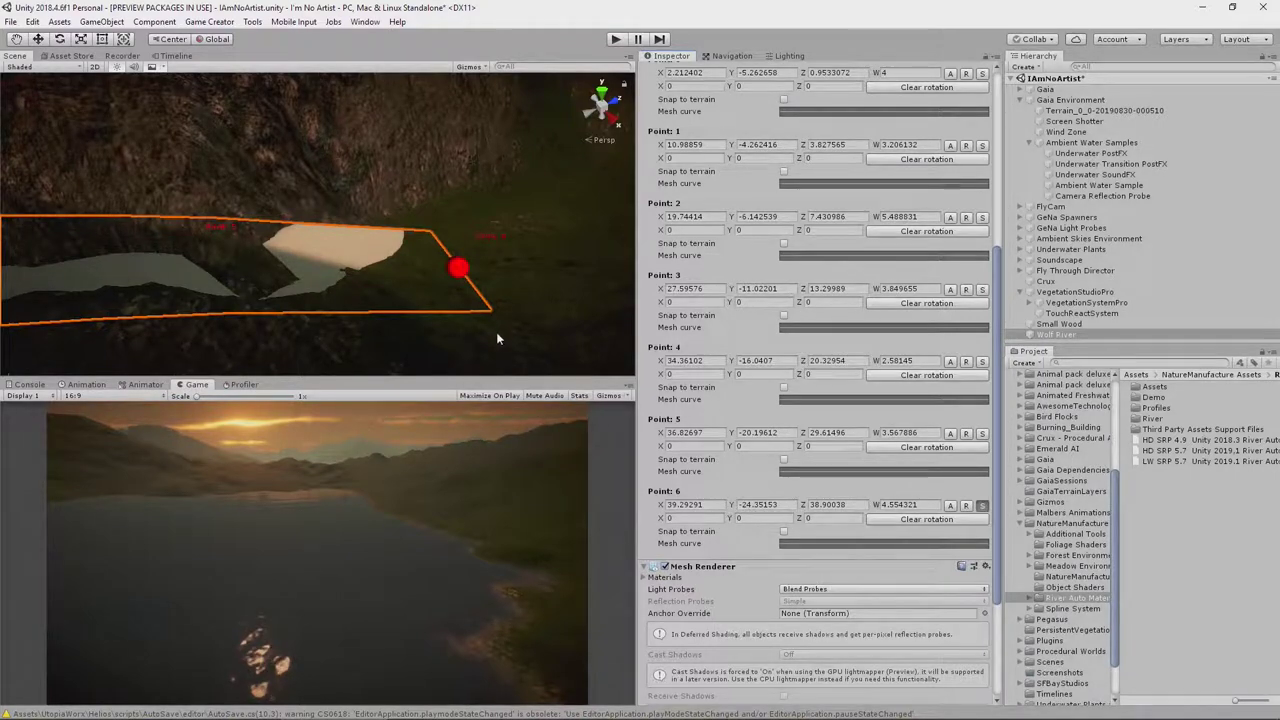
{"action": "key", "text": "w"}
{"action": "left_click_drag", "start_coordinate": [480, 260], "coordinate": [399, 297]}
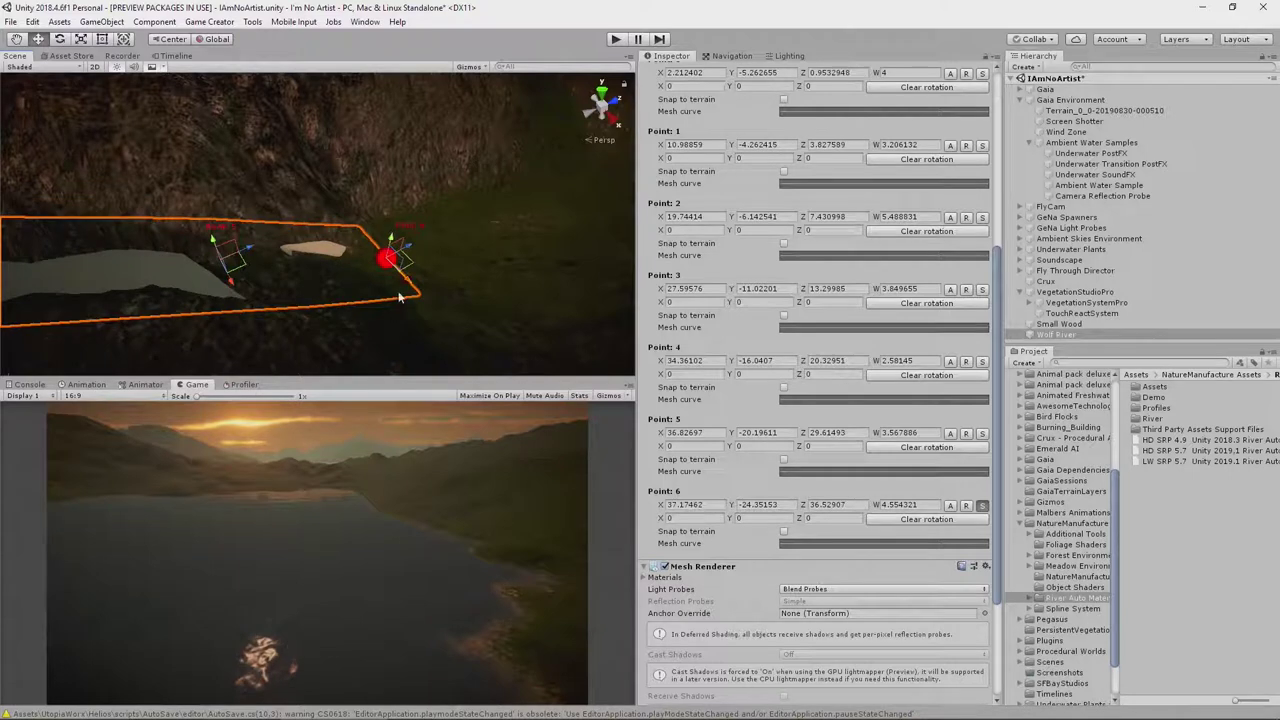
{"action": "left_click_drag", "start_coordinate": [407, 254], "coordinate": [378, 286]}
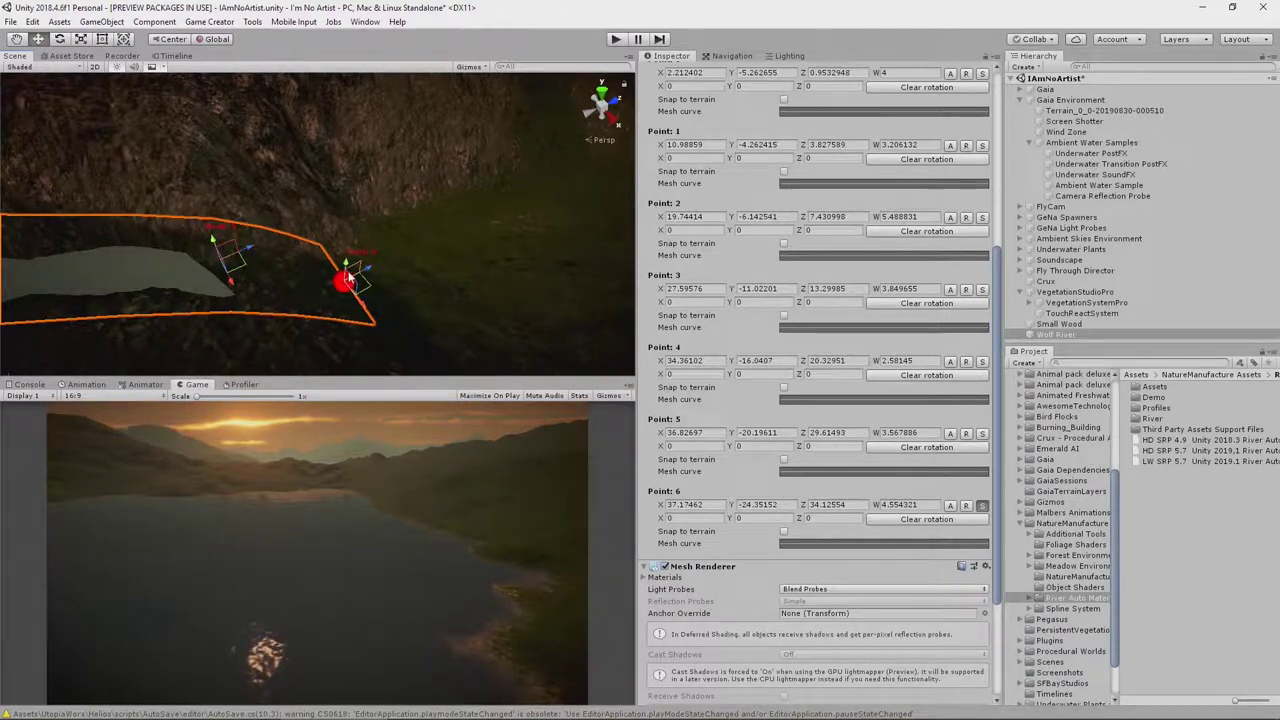
Lower the terrain between river points 5 and 6 with the Raise or Lower Terrain brush to expose the river's last stretch
{"action": "left_click", "coordinate": [1080, 111]}
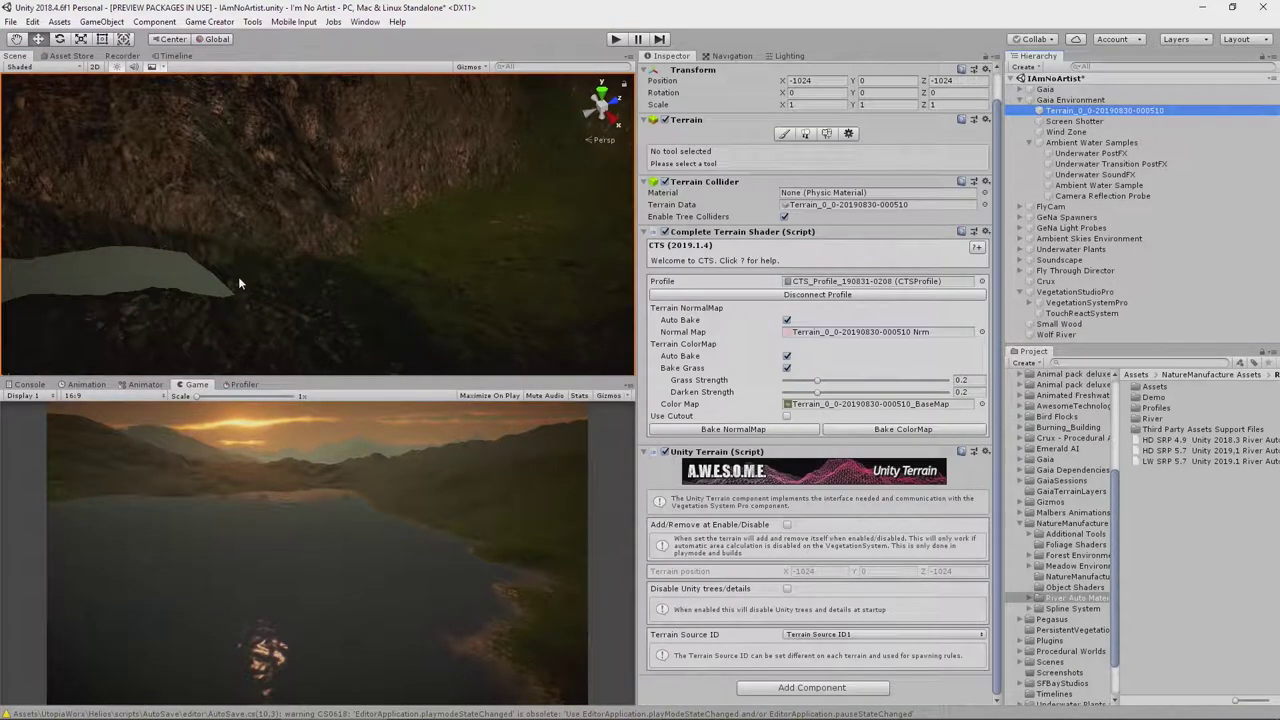
{"action": "left_click", "coordinate": [785, 134]}
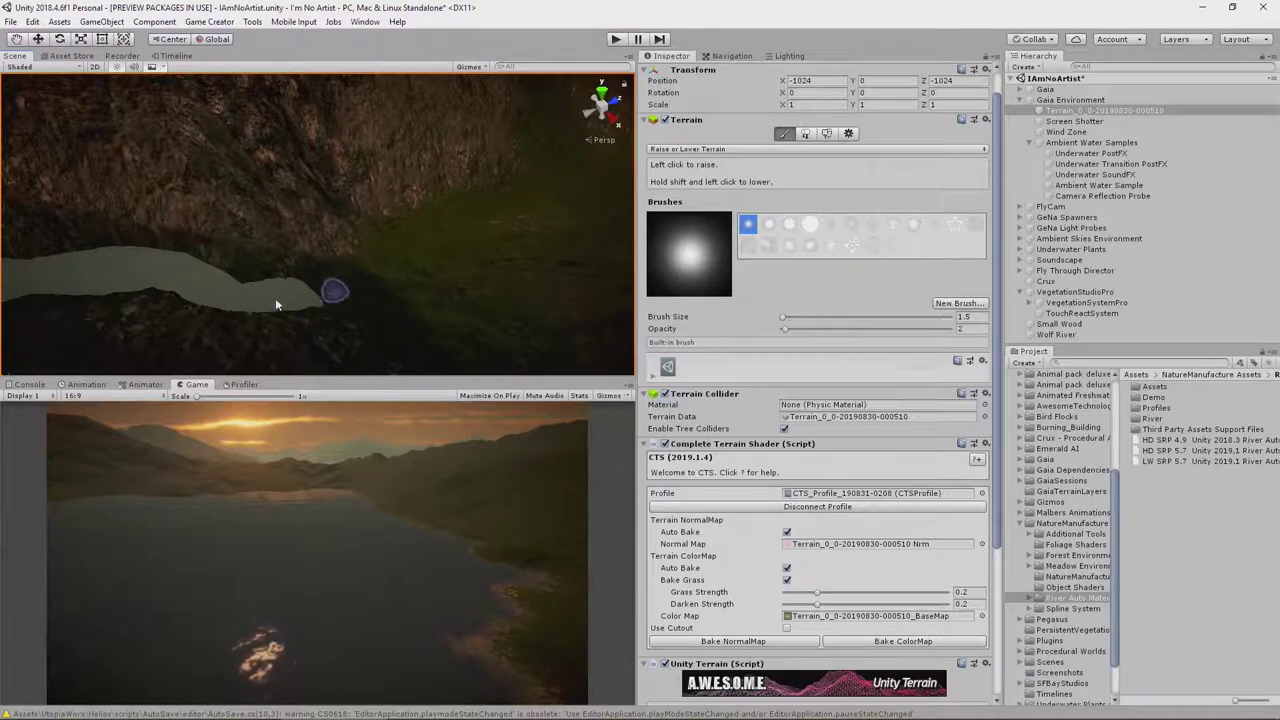
{"action": "right_click_drag", "start_coordinate": [428, 268], "coordinate": [332, 152]}
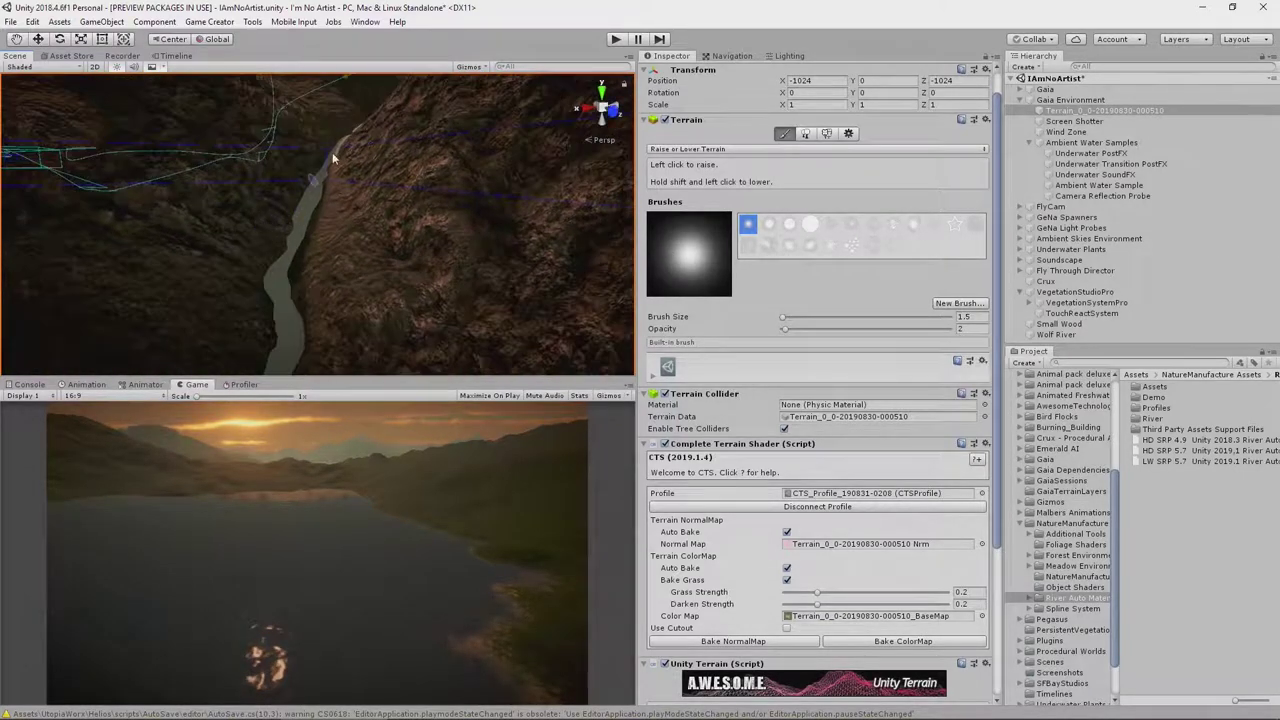
{"action": "right_click_drag", "start_coordinate": [310, 207], "coordinate": [498, 346]}
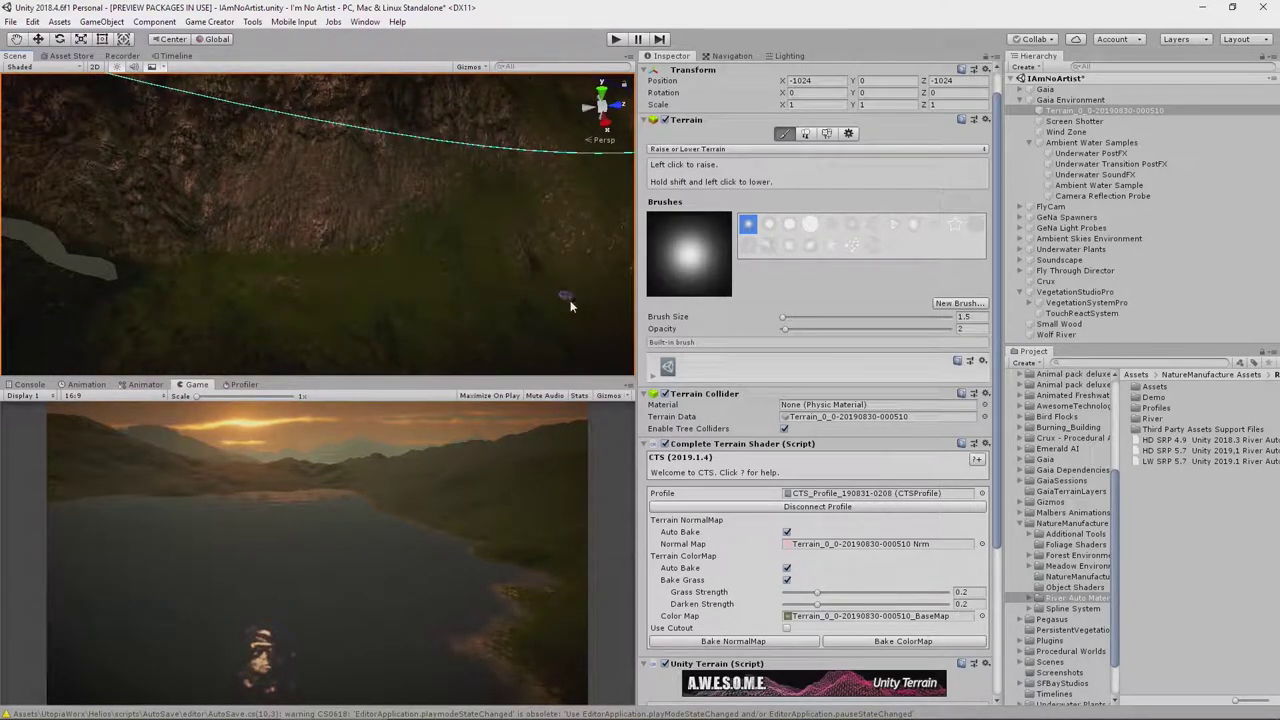
{"action": "right_click_drag", "start_coordinate": [447, 272], "coordinate": [390, 286]}
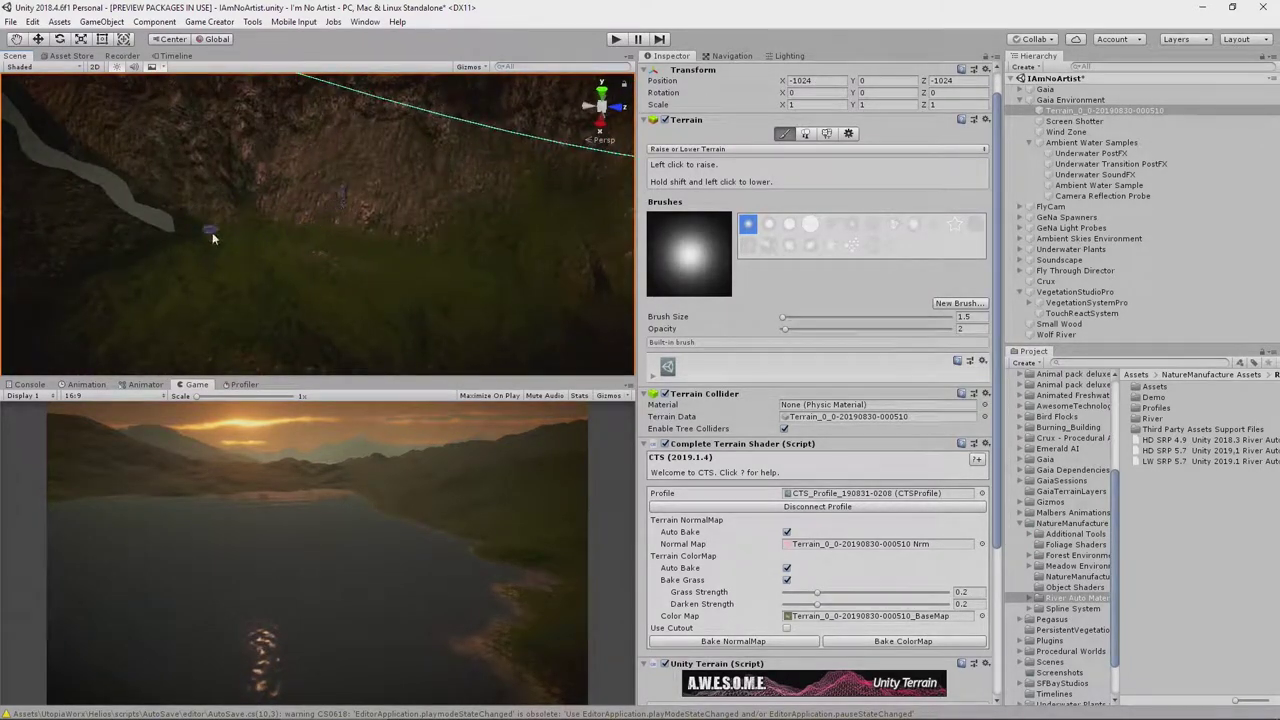
{"action": "mouse_move", "coordinate": [247, 266]}
{"action": "right_mouse_down"}
{"action": "mouse_move", "coordinate": [146, 251]}
{"action": "mouse_move", "coordinate": [284, 273]}
{"action": "right_mouse_up"}
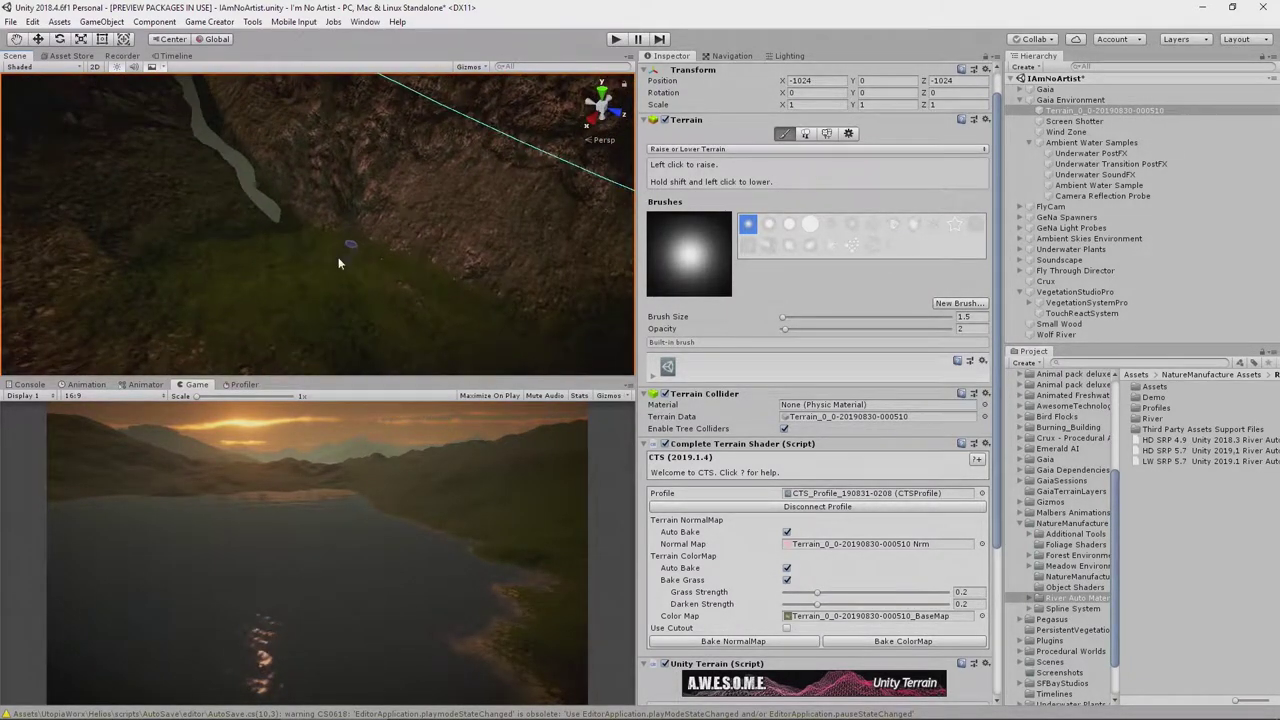
{"action": "right_click_drag", "start_coordinate": [338, 263], "coordinate": [292, 250]}
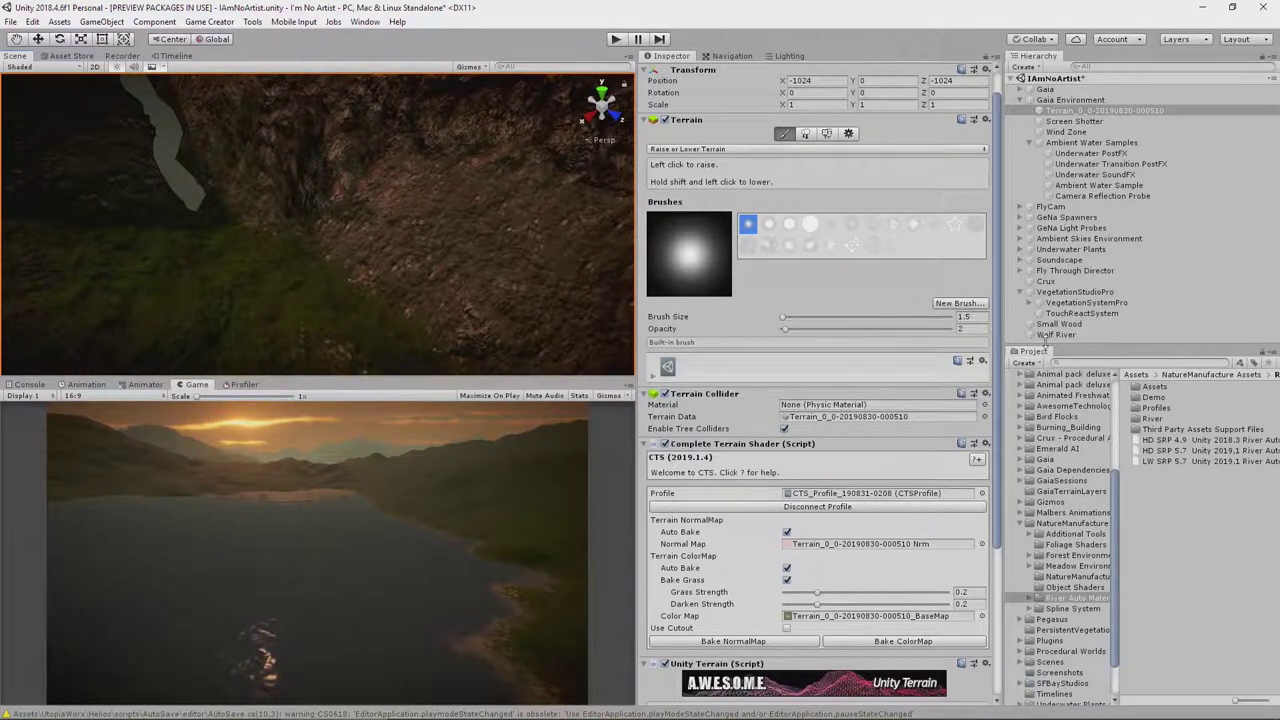
Rename the Wolf River object to Upper Wolf River
{"action": "left_click", "coordinate": [1051, 335]}
{"action": "left_click", "coordinate": [1053, 335]}
{"action": "left_click", "coordinate": [1058, 337]}
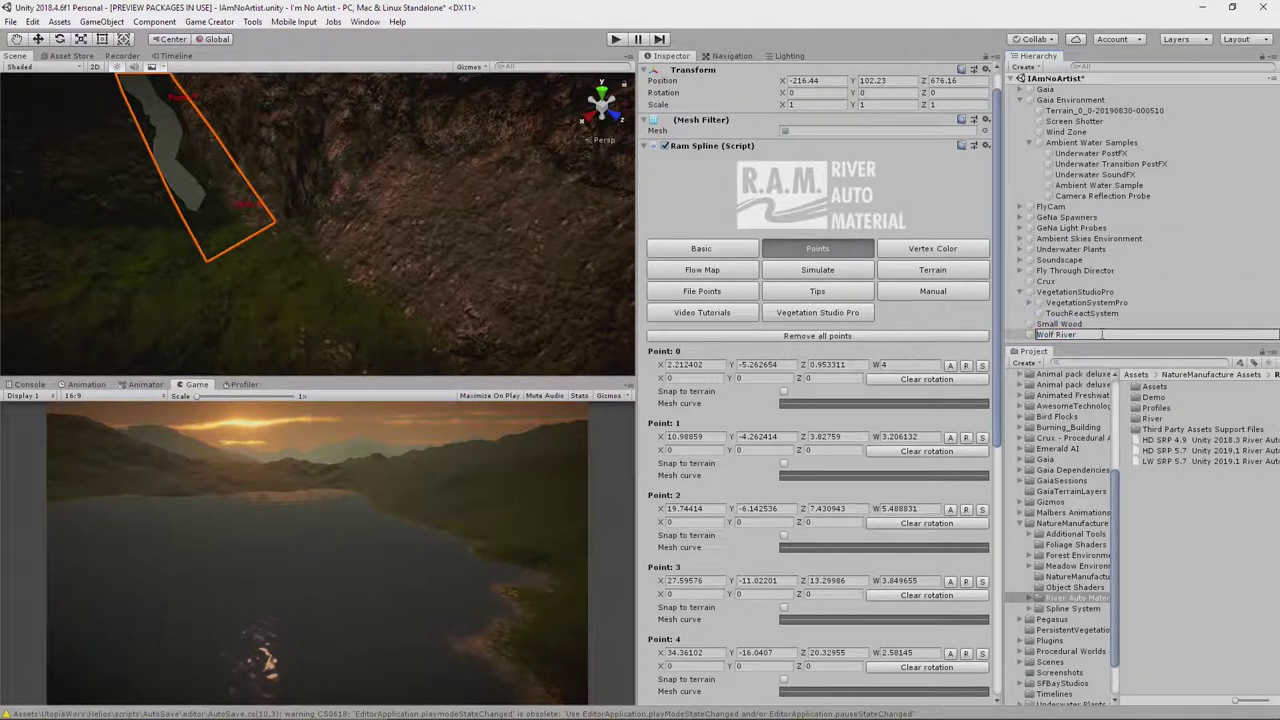
{"action": "type", "text": "Upper"}
{"action": "key", "text": "Return"}
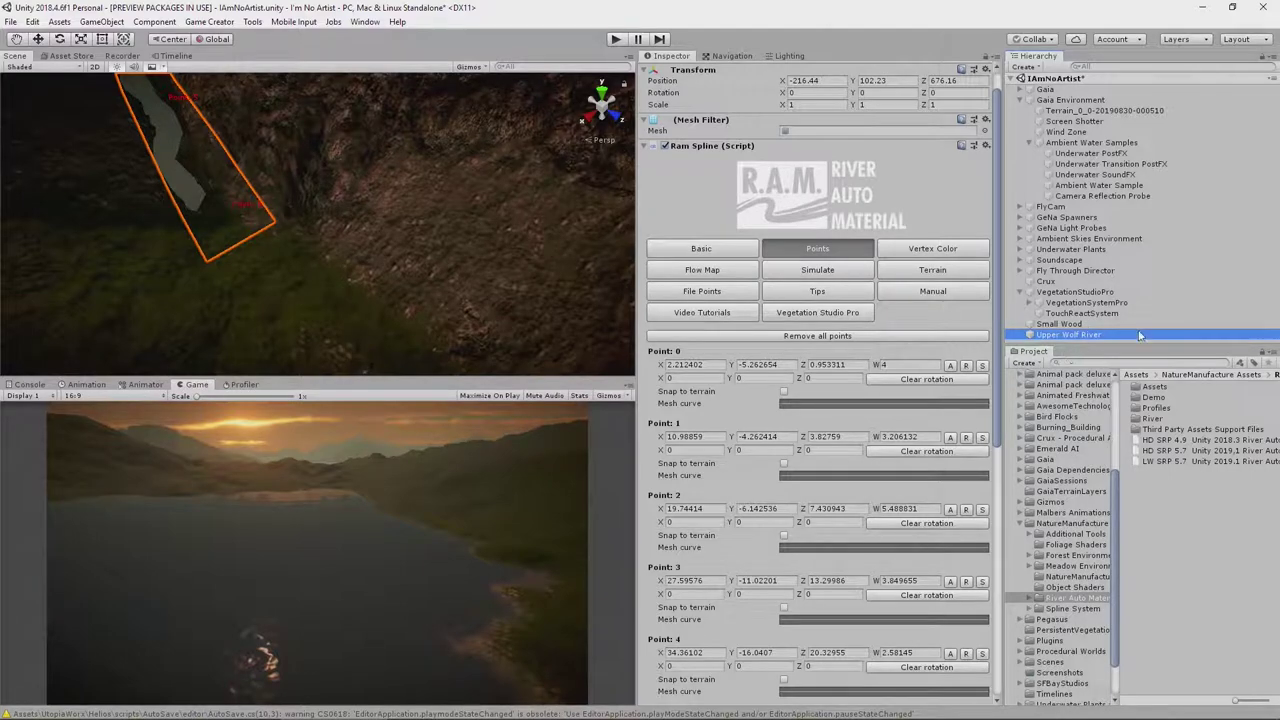
Create a new river spline in the scene and name it Lower Wolf River
{"action": "right_click", "coordinate": [1071, 334]}
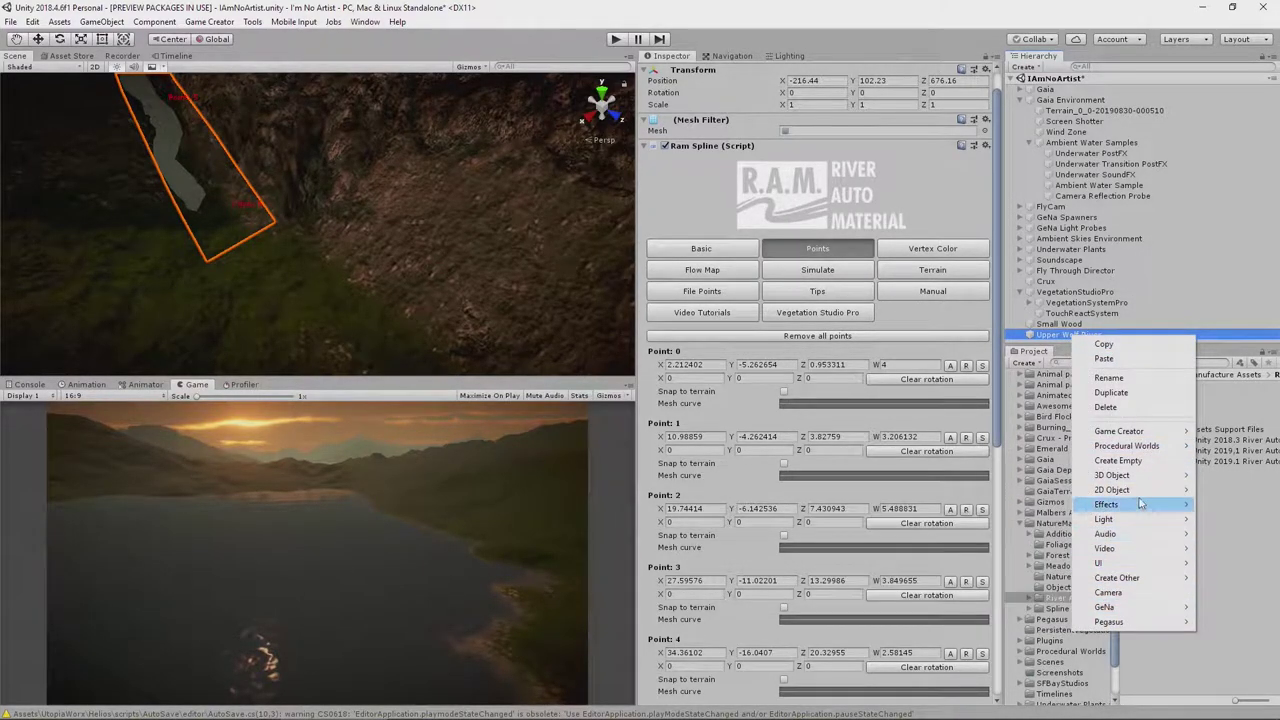
{"action": "mouse_move", "coordinate": [1112, 476]}
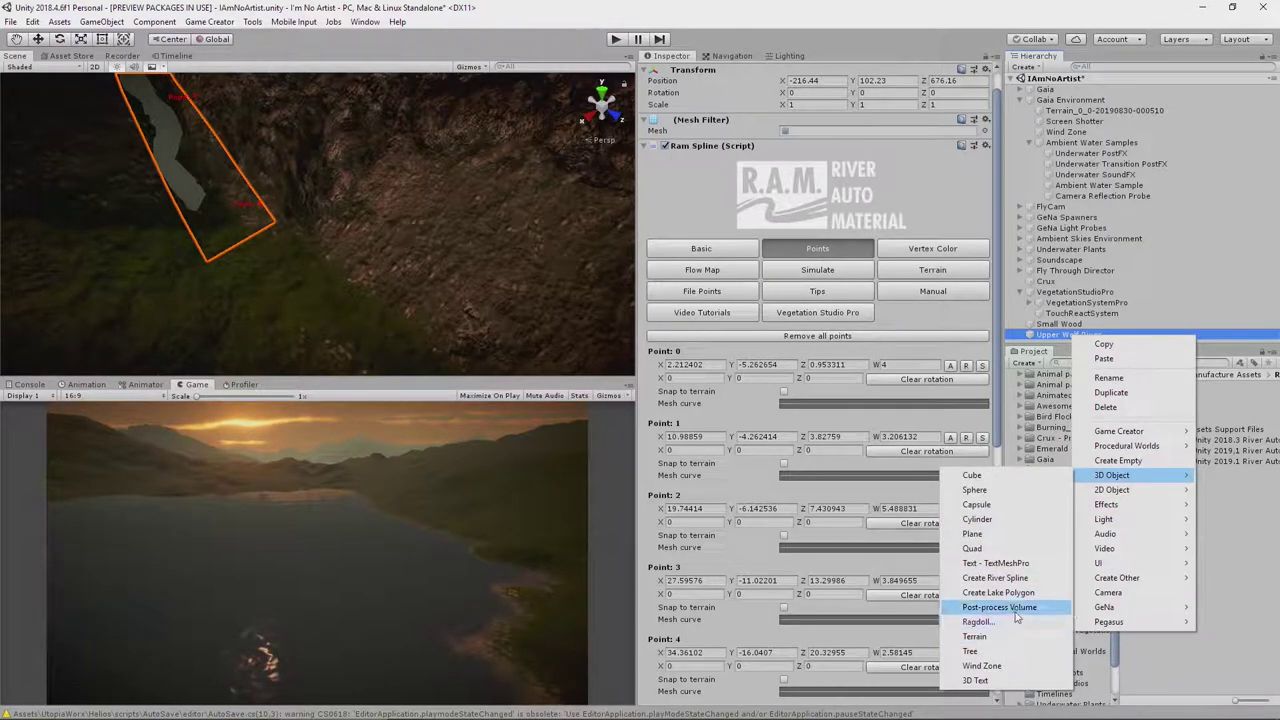
{"action": "left_click", "coordinate": [995, 578]}
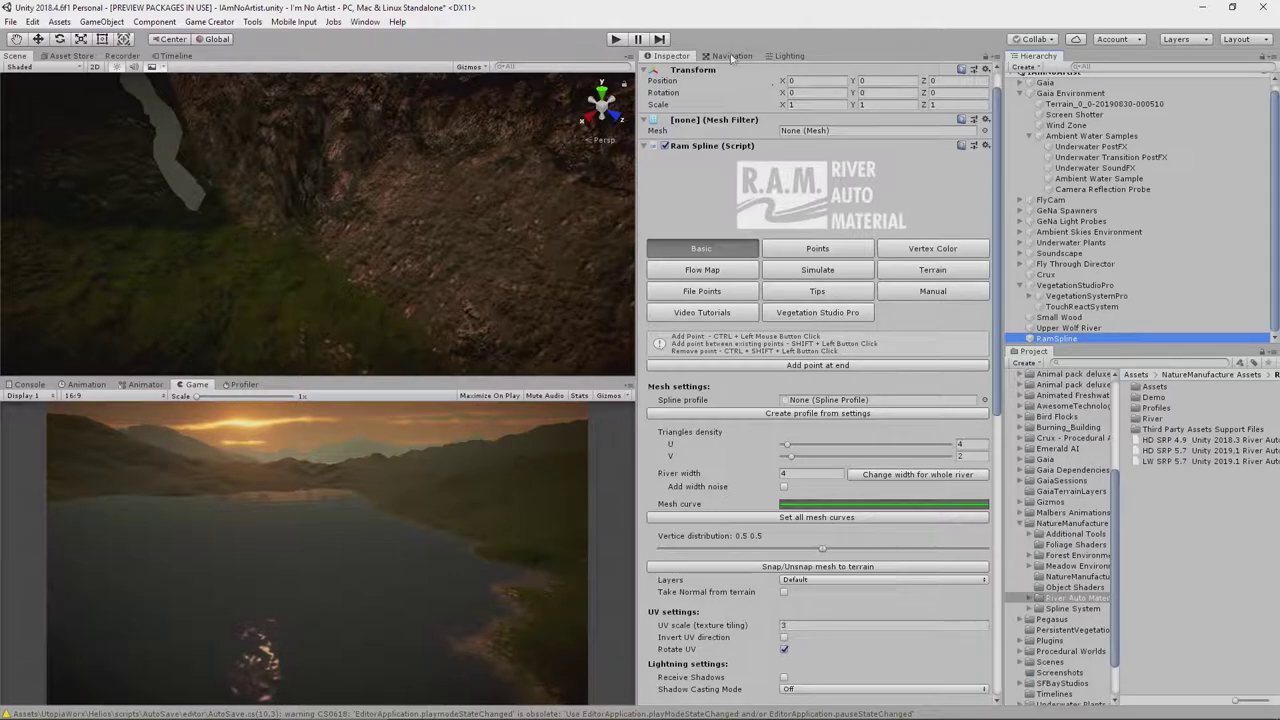
{"action": "double_click", "coordinate": [1052, 340]}
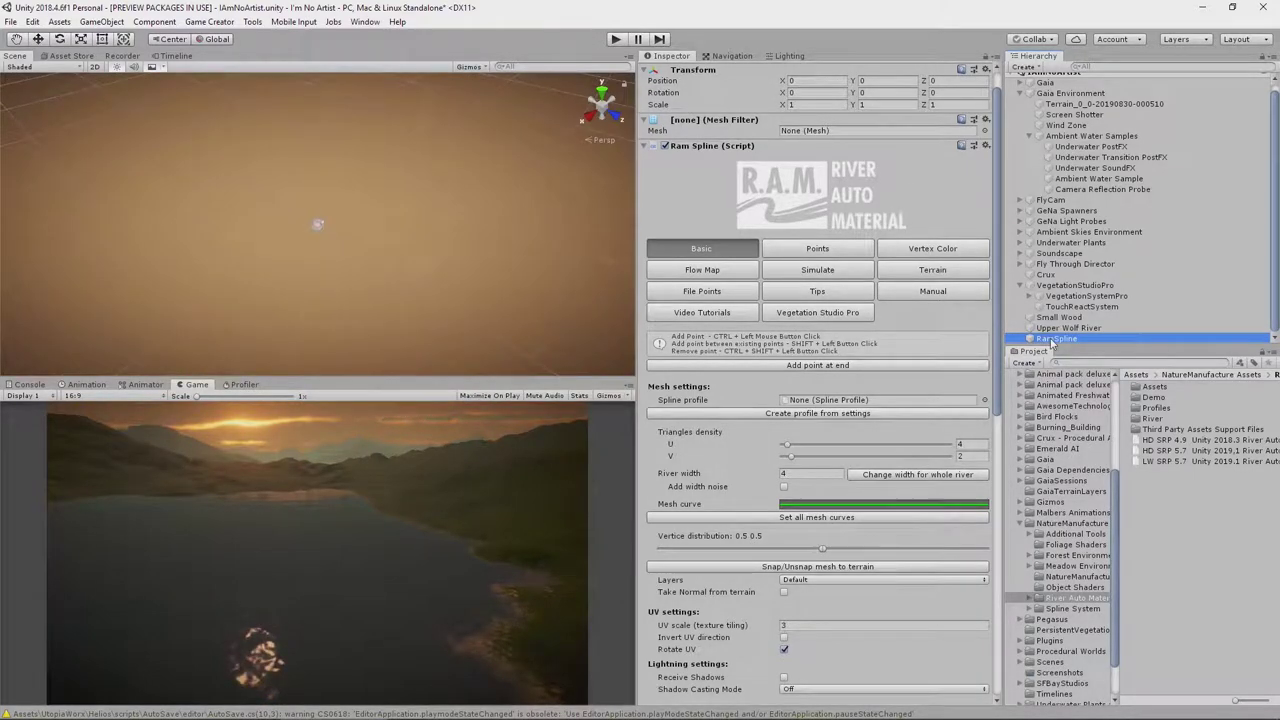
{"action": "left_click", "coordinate": [1055, 339]}
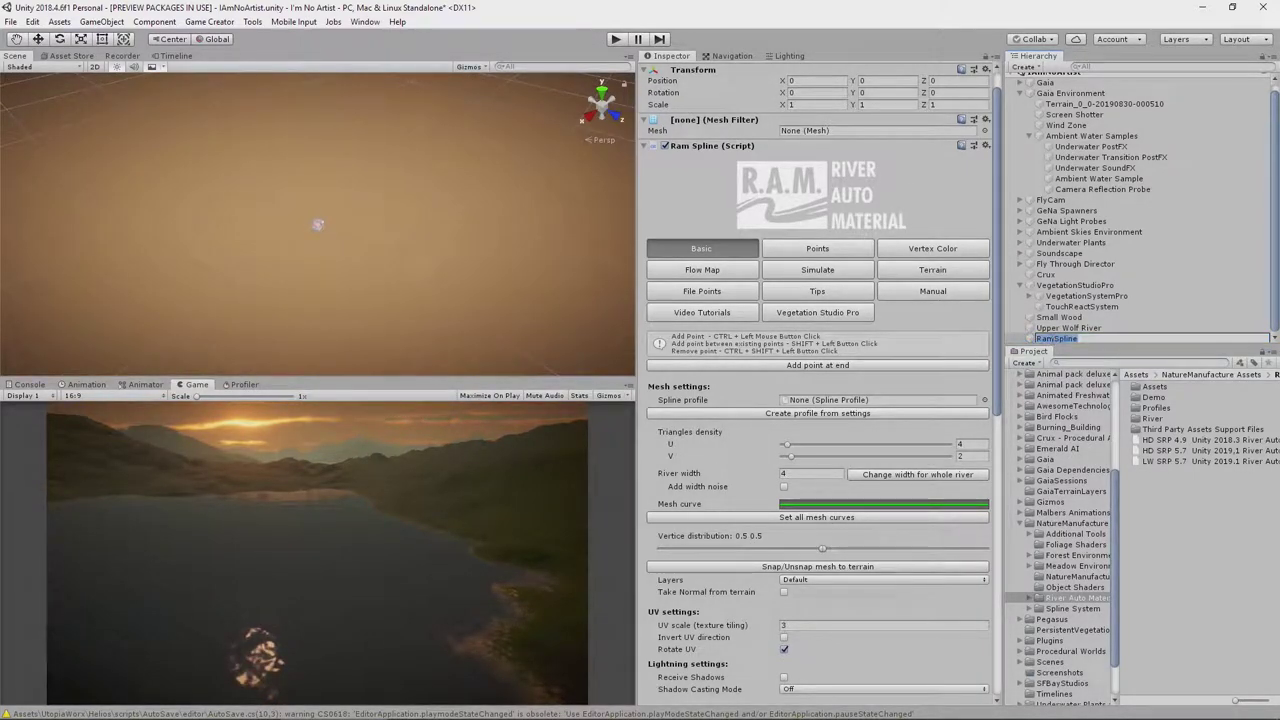
{"action": "type", "text": "Lower  Wolf River"}
{"action": "key", "text": "Return"}
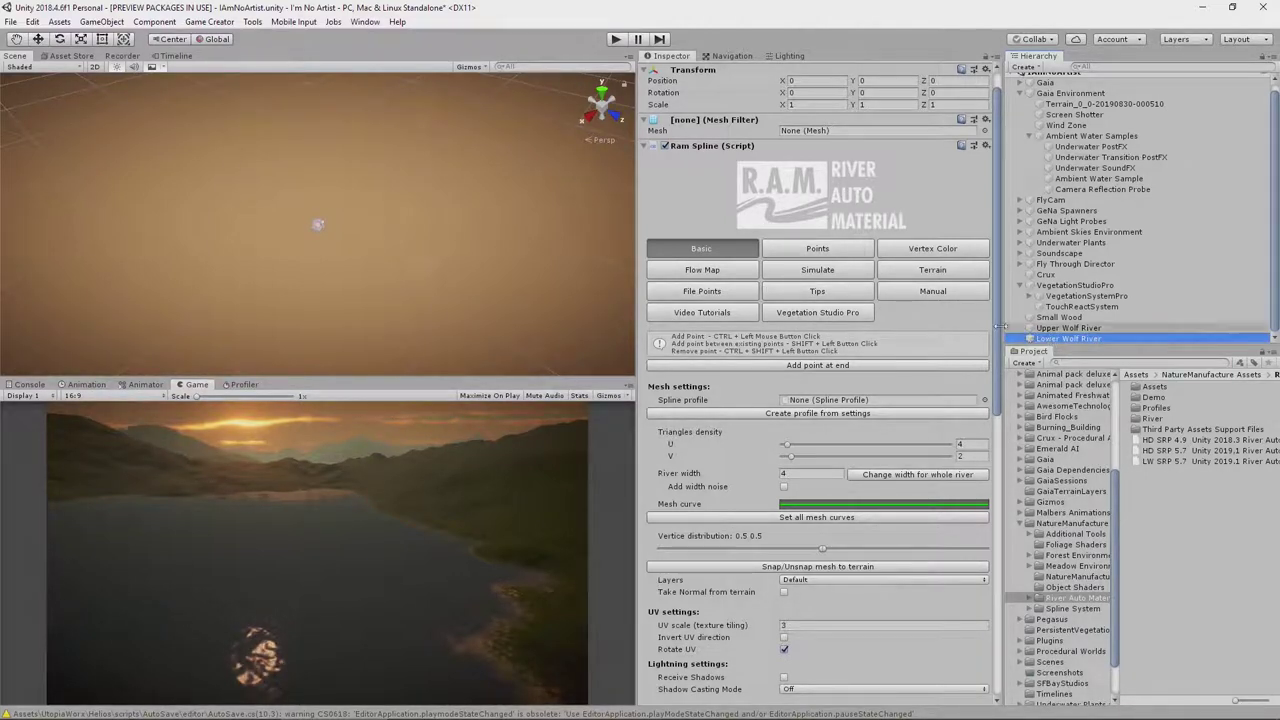
Align Lower Wolf River with a view near the upper river's downstream end and set its X and Y rotation to 0
{"action": "double_click", "coordinate": [1070, 328]}
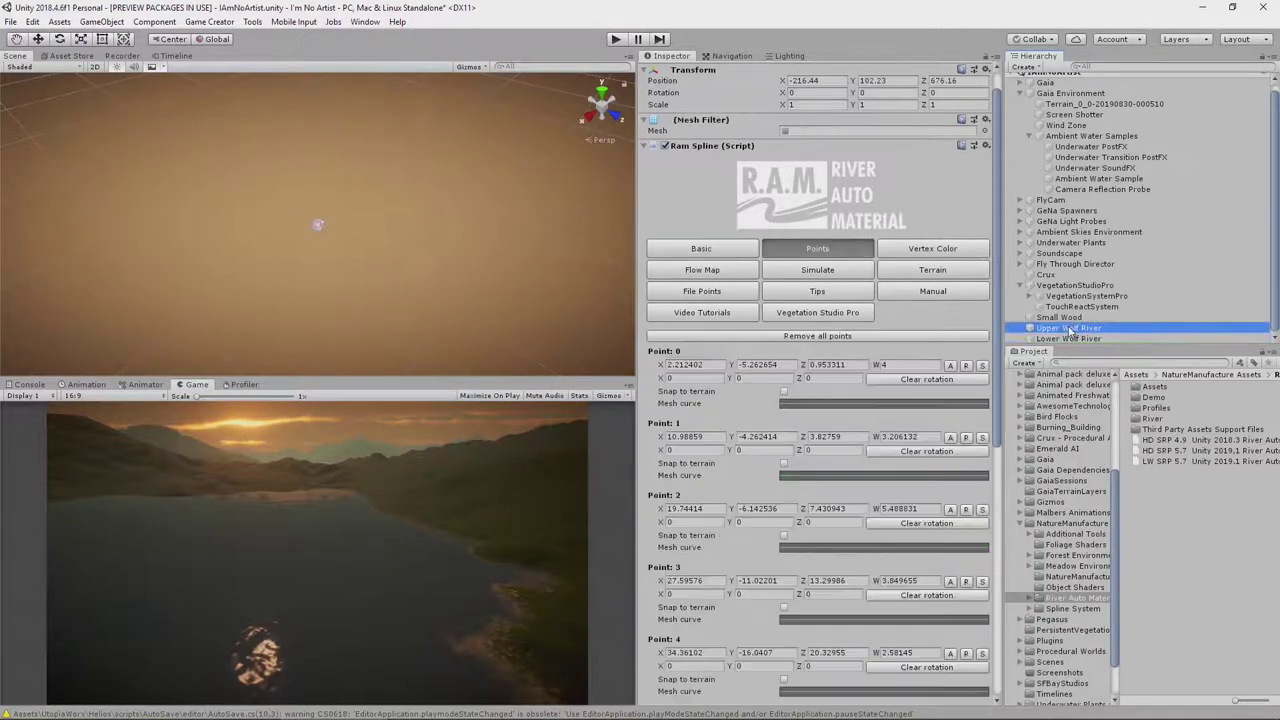
{"action": "right_click_drag", "start_coordinate": [373, 271], "coordinate": [166, 52]}
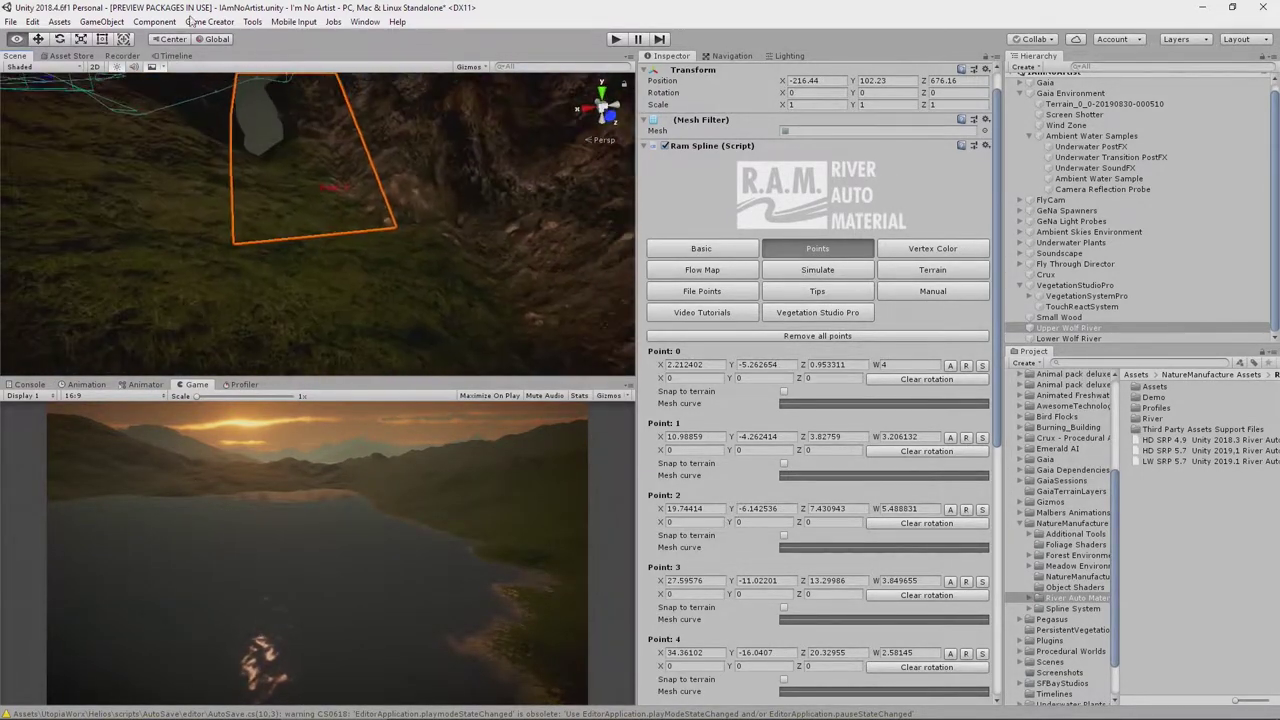
{"action": "left_click", "coordinate": [1064, 339]}
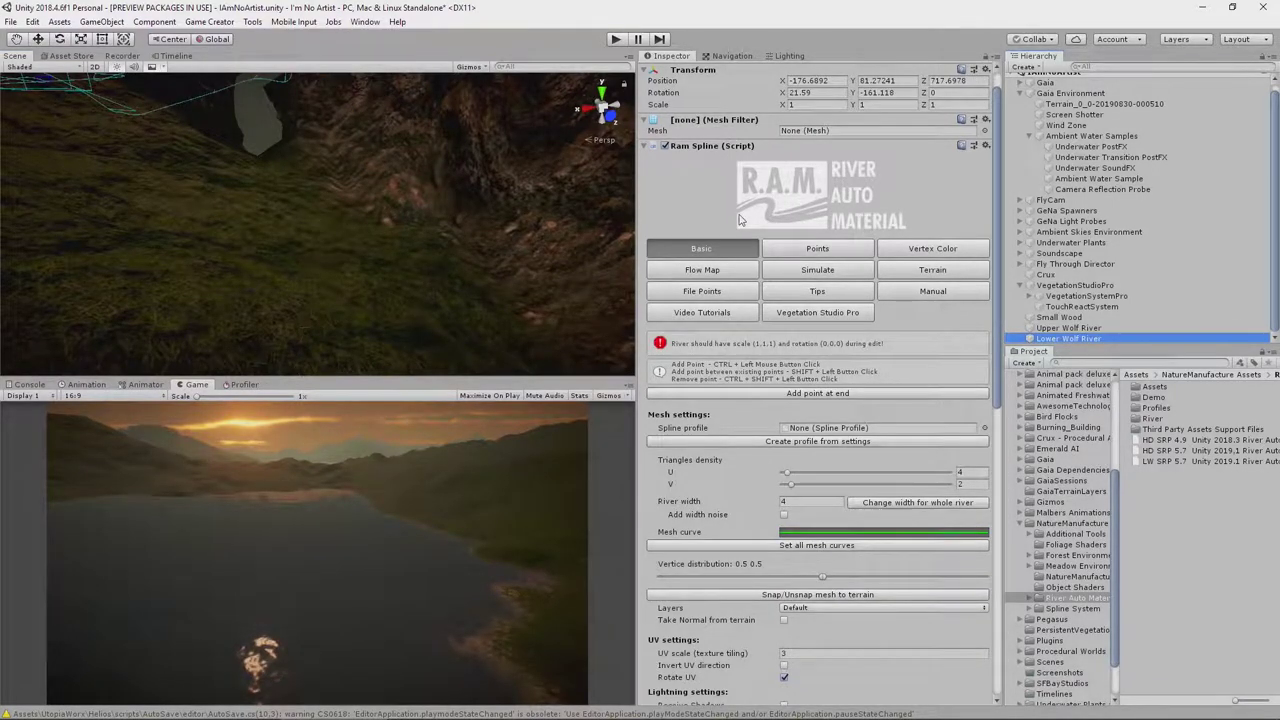
{"action": "left_click", "coordinate": [826, 92]}
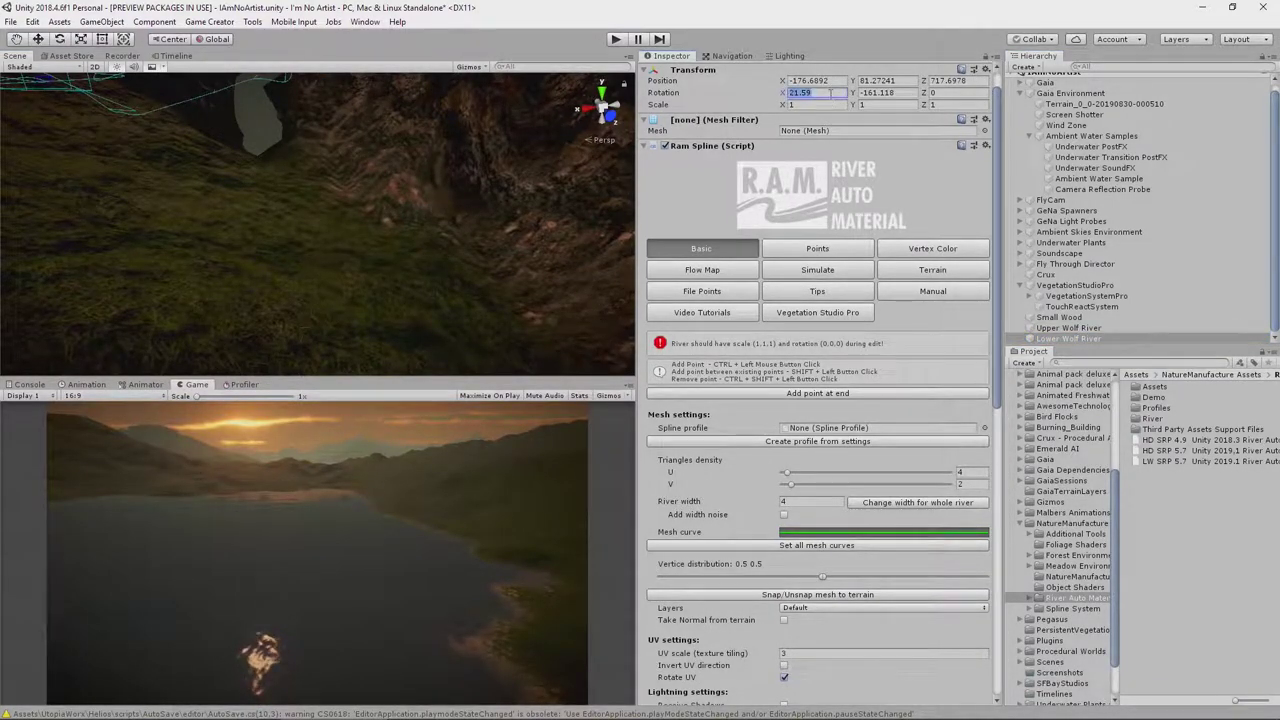
{"action": "left_click", "coordinate": [880, 92]}
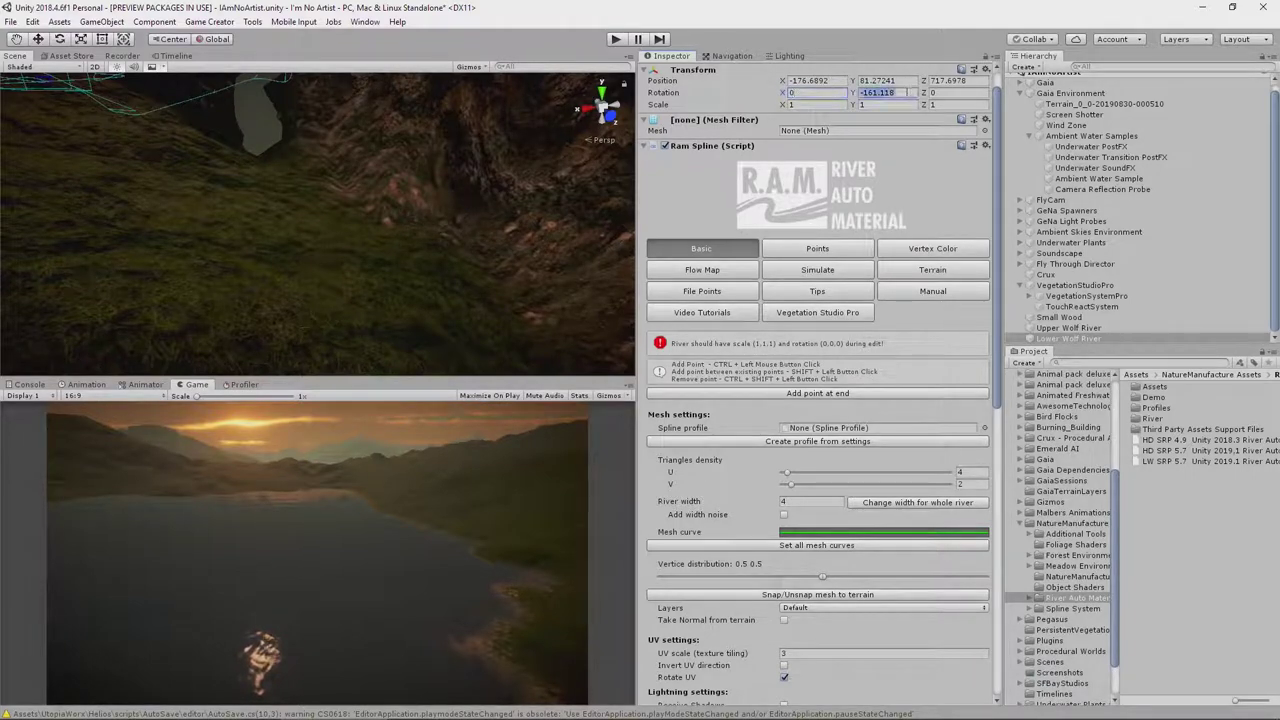
{"action": "type", "text": "0"}
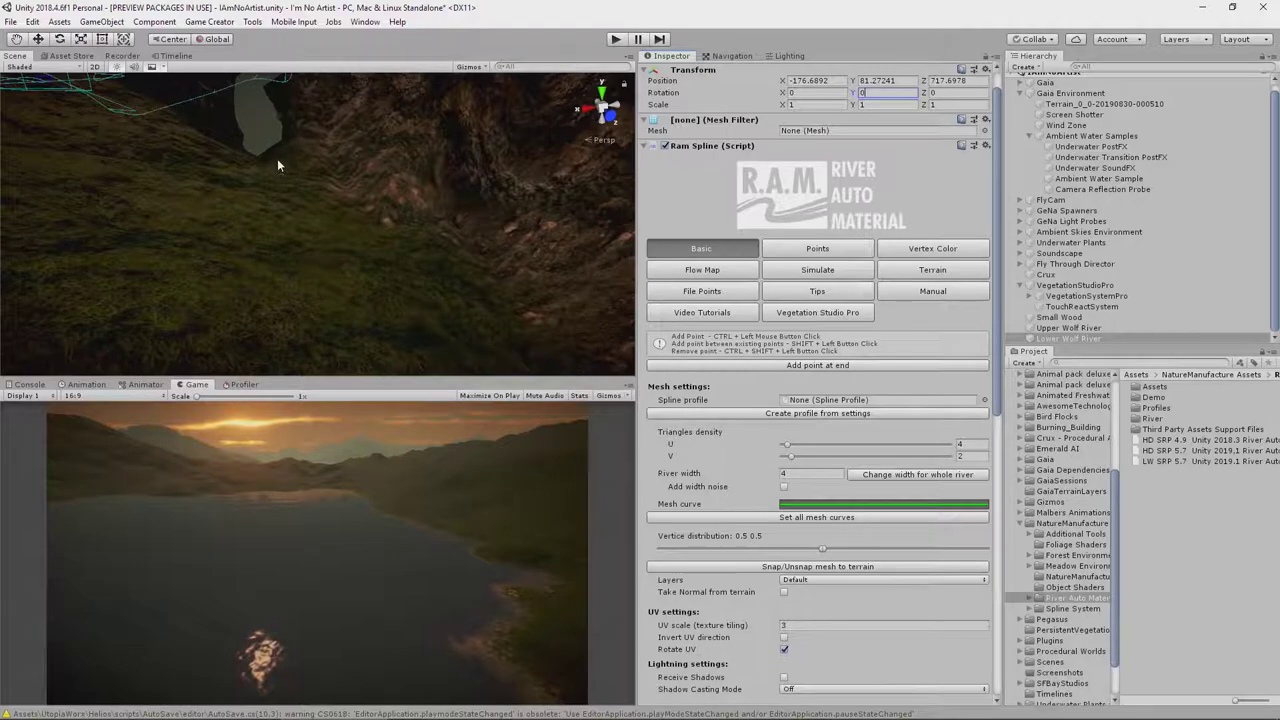
Add the first Lower Wolf River point just beyond the upper river's end and move it back to overlap that end
{"action": "right_click_drag", "start_coordinate": [277, 158], "coordinate": [285, 264]}
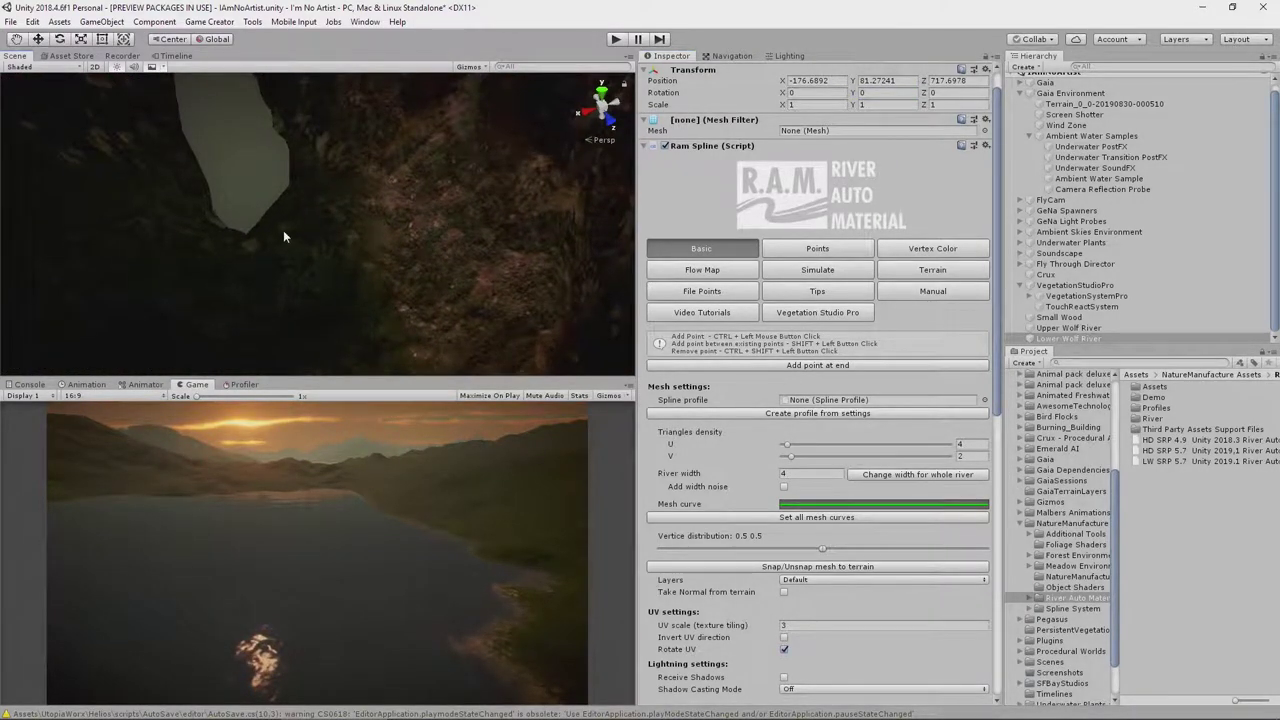
{"action": "left_click", "coordinate": [274, 221], "text": "shift"}
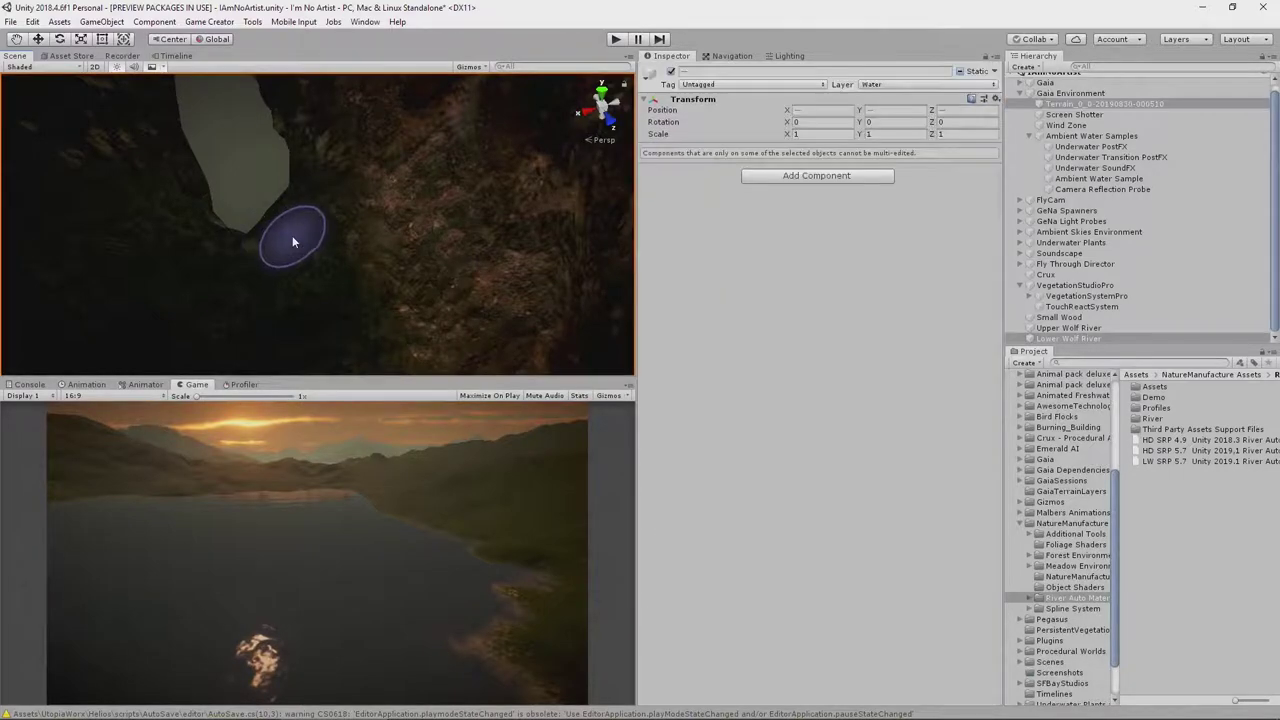
{"action": "left_click", "coordinate": [1083, 337]}
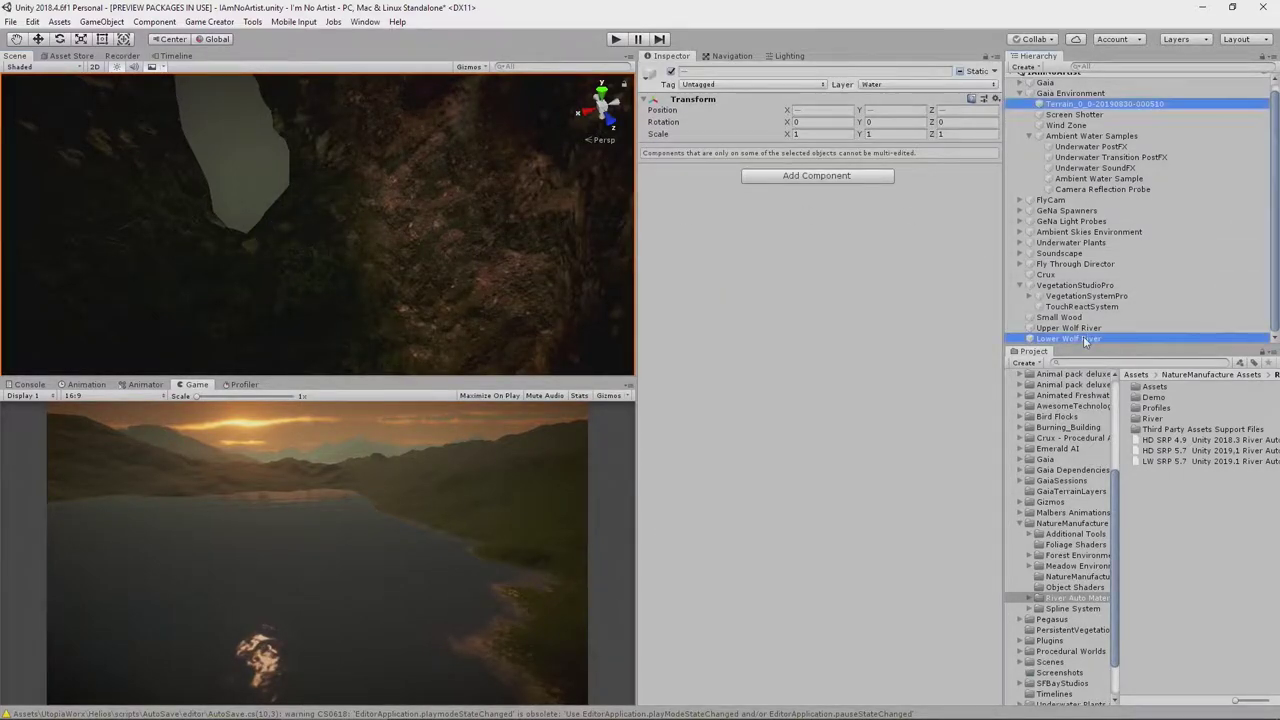
{"action": "left_click", "coordinate": [701, 277]}
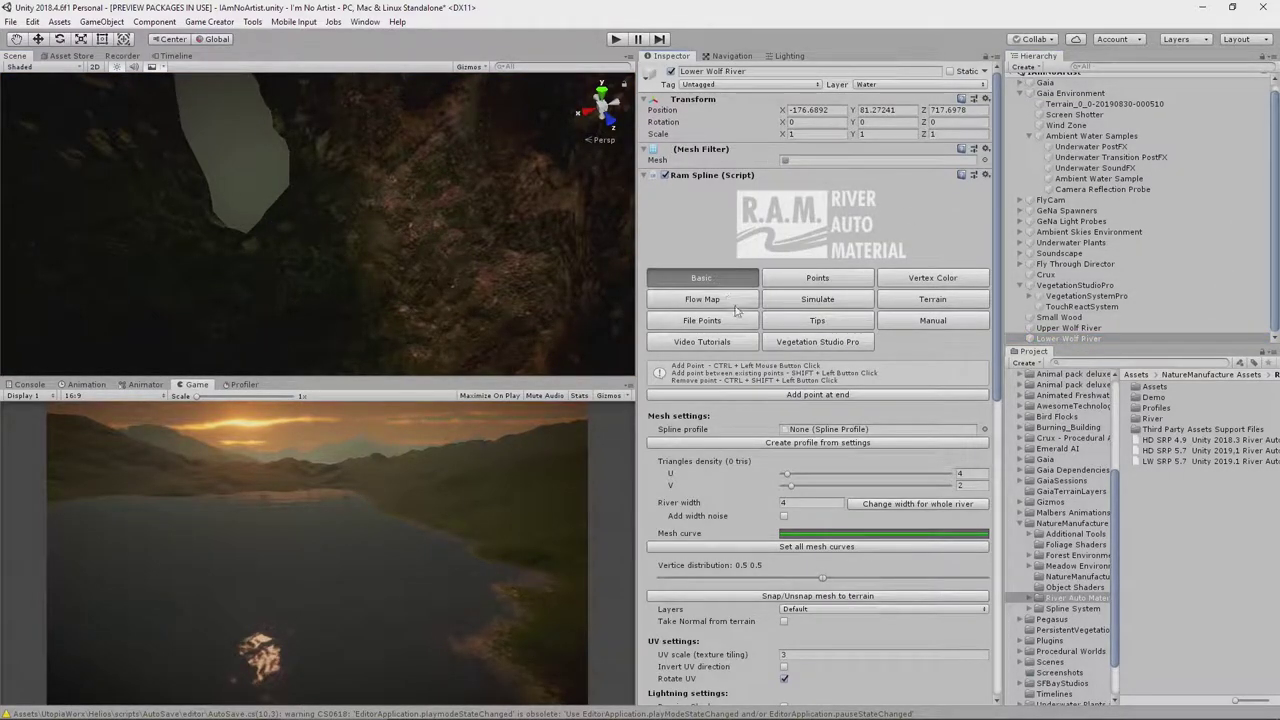
{"action": "left_click", "coordinate": [287, 247], "text": "ctrl"}
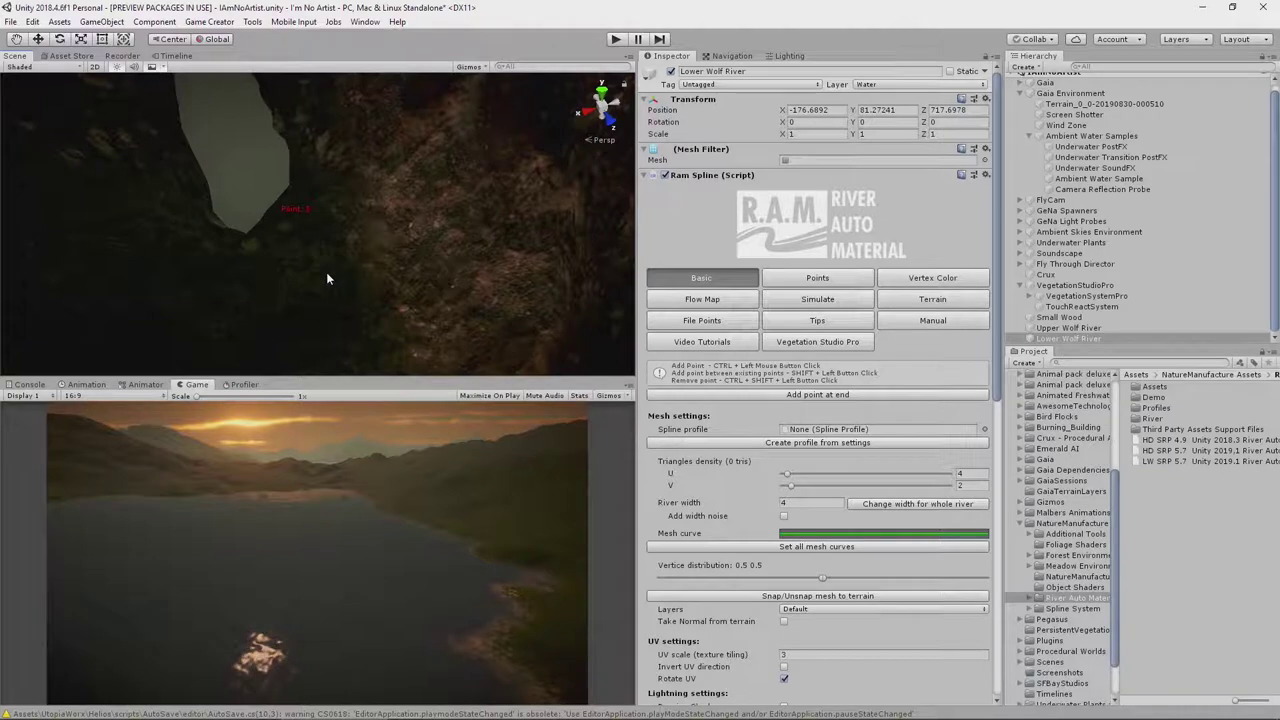
{"action": "key", "text": "w"}
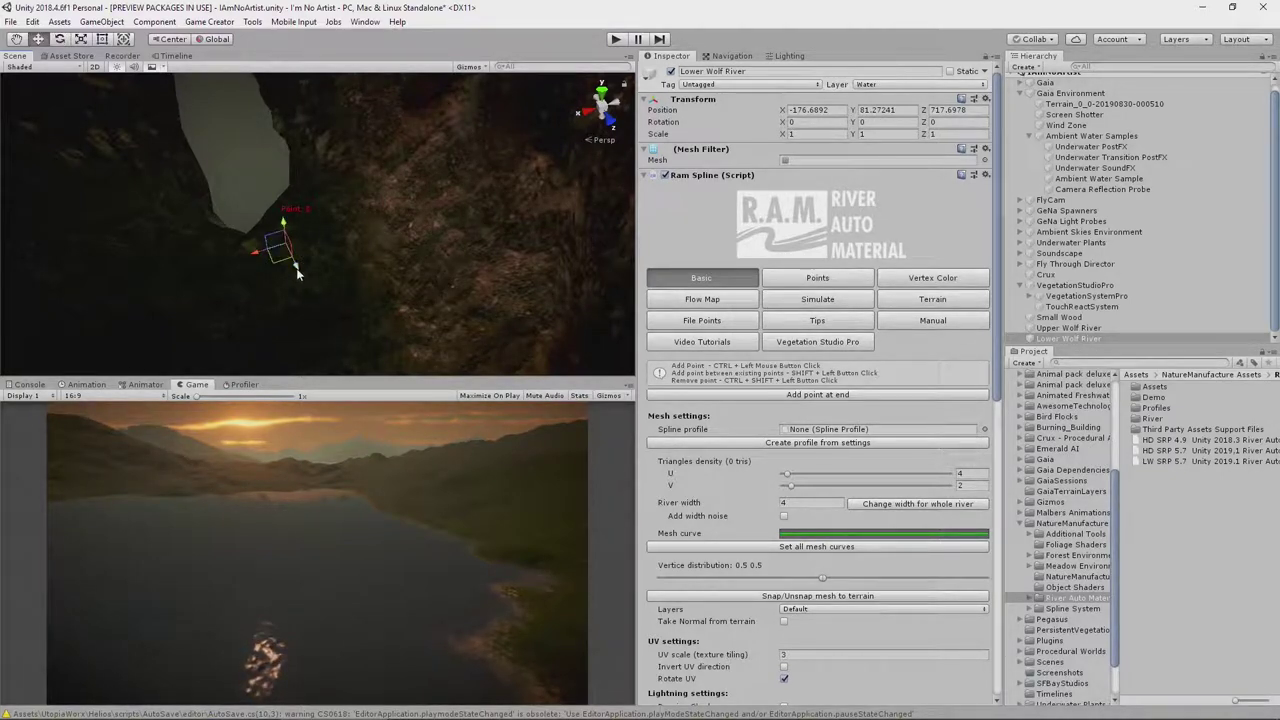
{"action": "left_click_drag", "start_coordinate": [297, 271], "coordinate": [281, 244]}
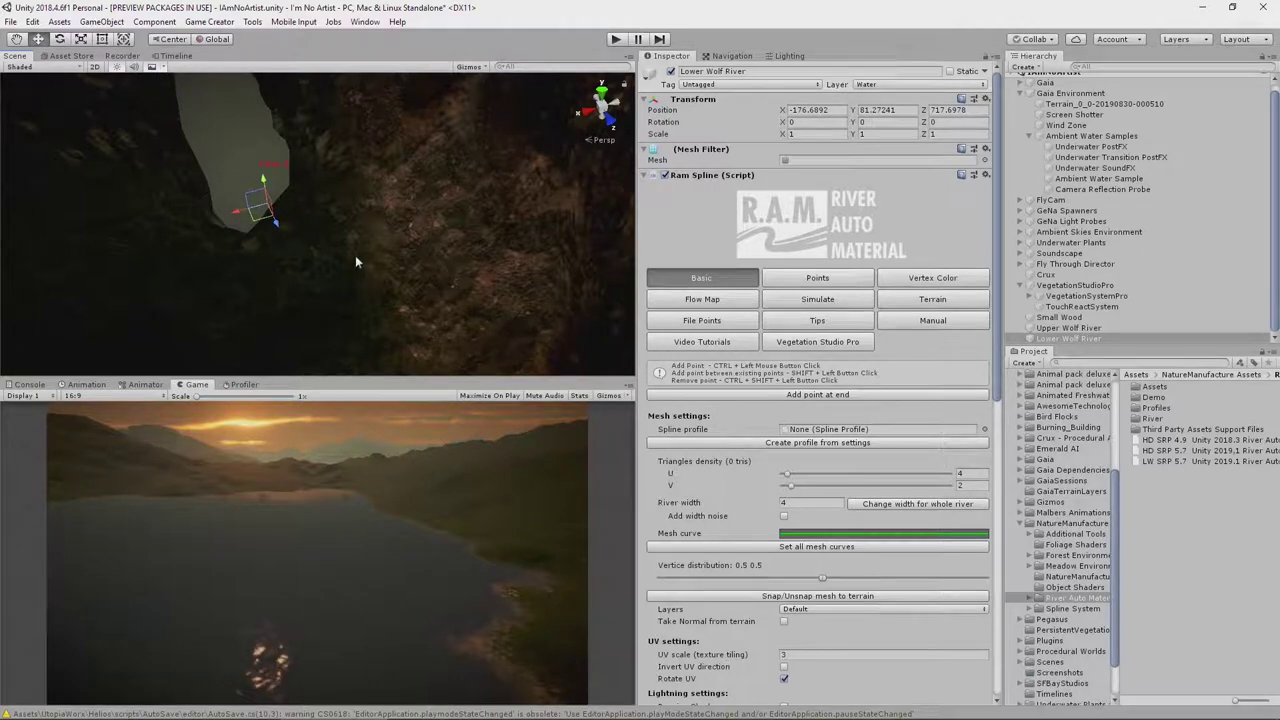
Show the simulated river for Lower Wolf River and examine its course down the canyon
{"action": "left_click", "coordinate": [833, 302]}
{"action": "left_click", "coordinate": [818, 487]}
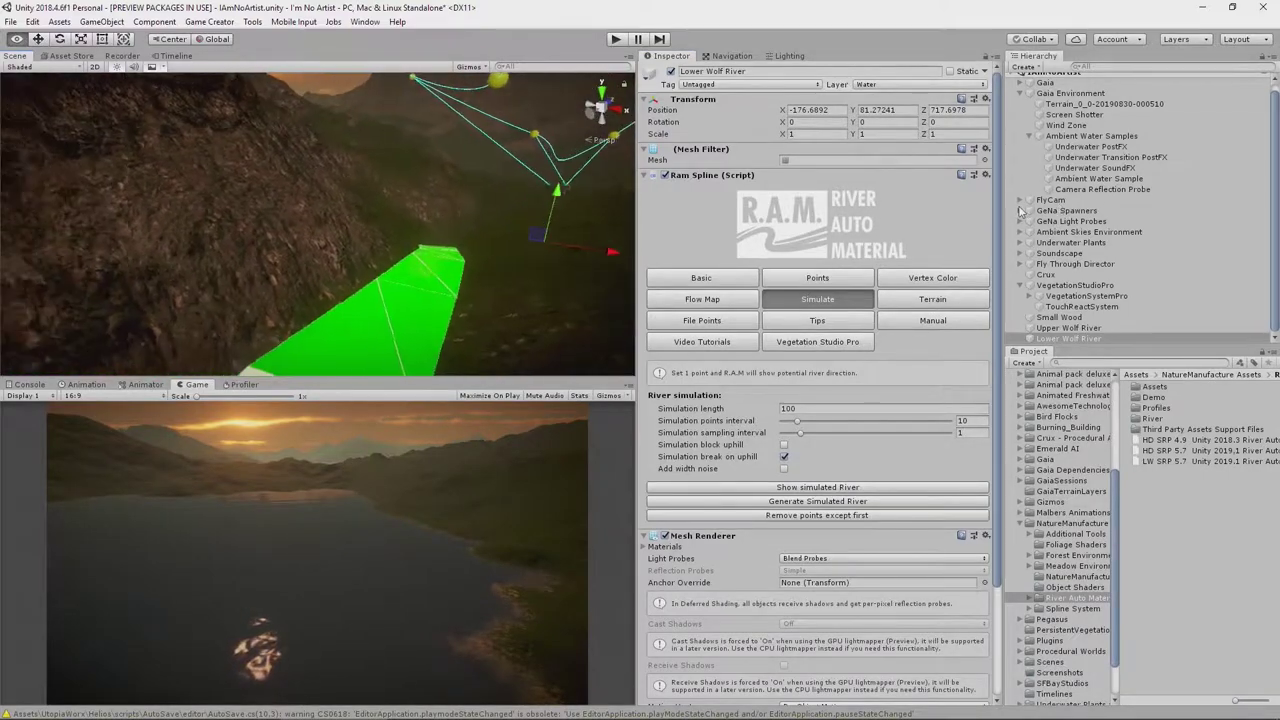
{"action": "right_click_drag", "start_coordinate": [855, 218], "coordinate": [872, 246]}
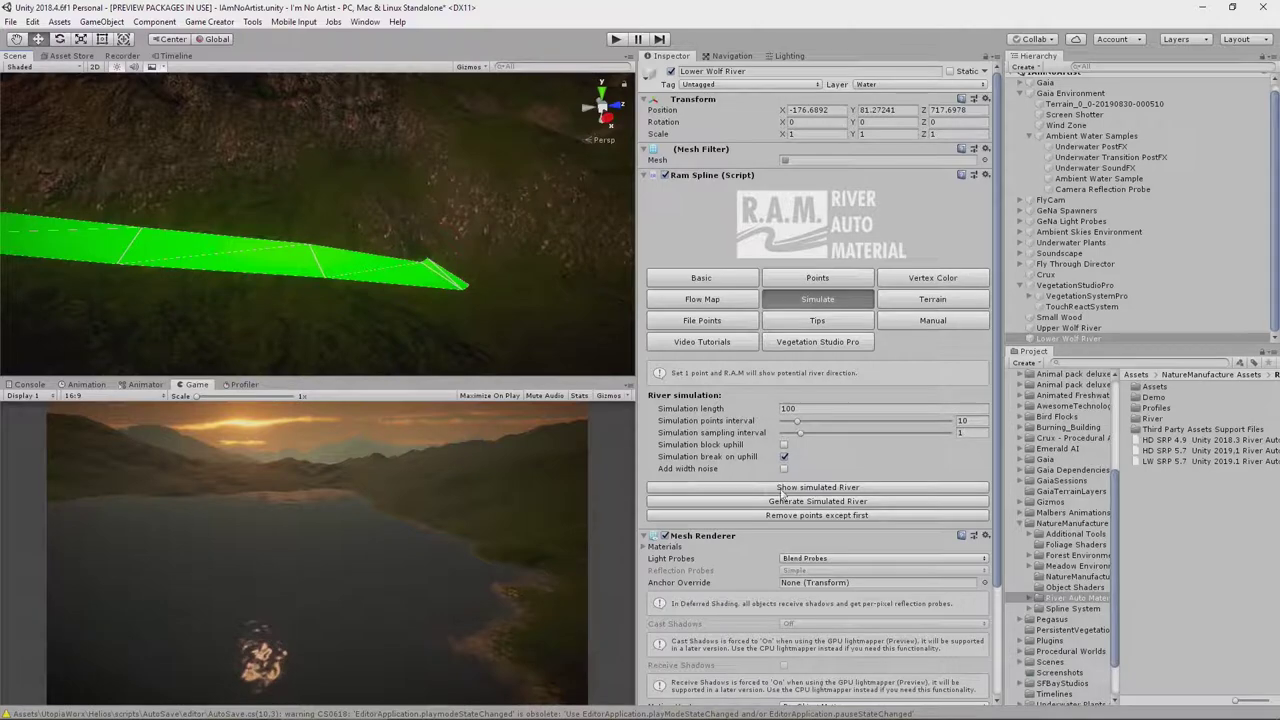
Disable simulation break on uphill, set the simulation length to 150, and show the simulated river with these settings
{"action": "left_click", "coordinate": [784, 457]}
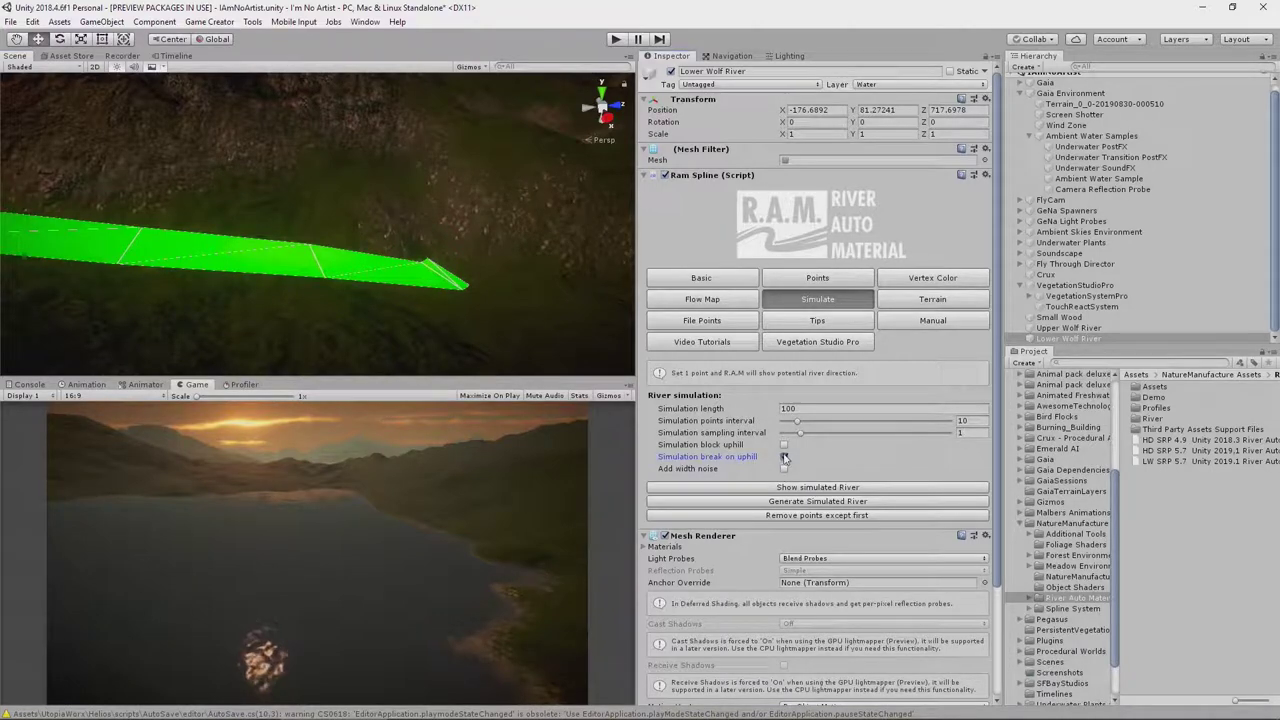
{"action": "left_click", "coordinate": [828, 488]}
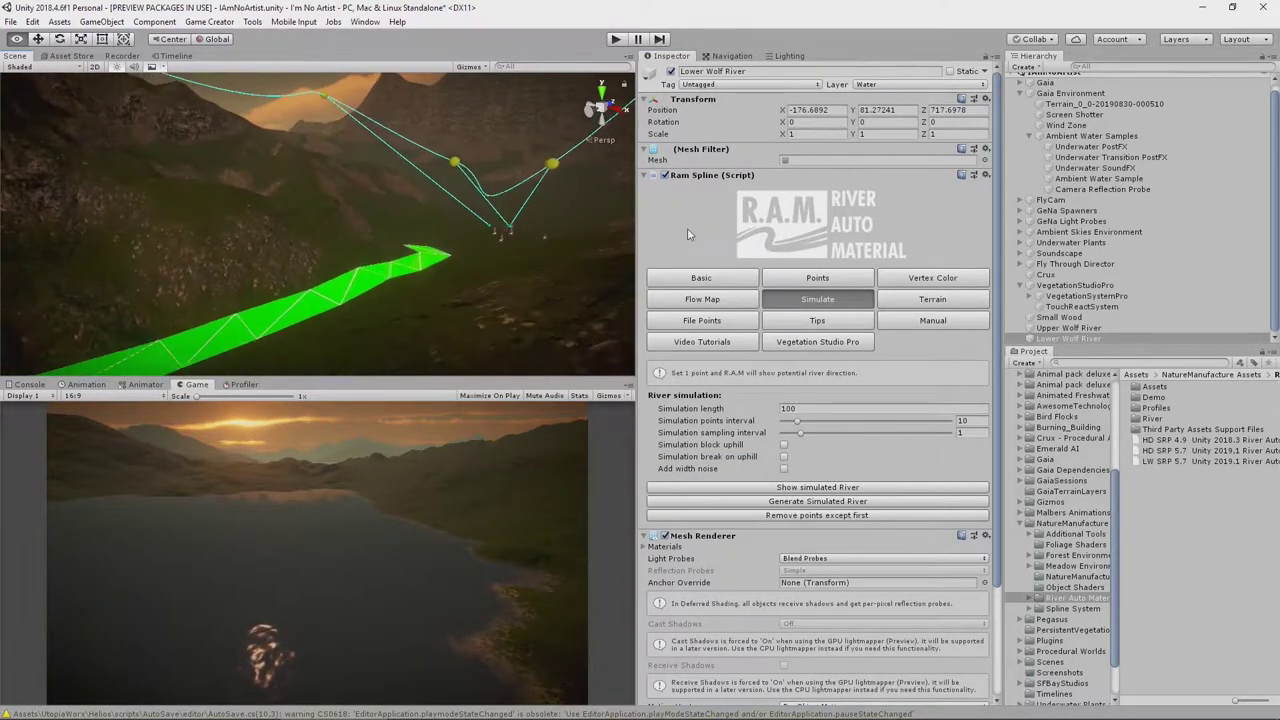
{"action": "right_click_drag", "start_coordinate": [688, 230], "coordinate": [658, 240]}
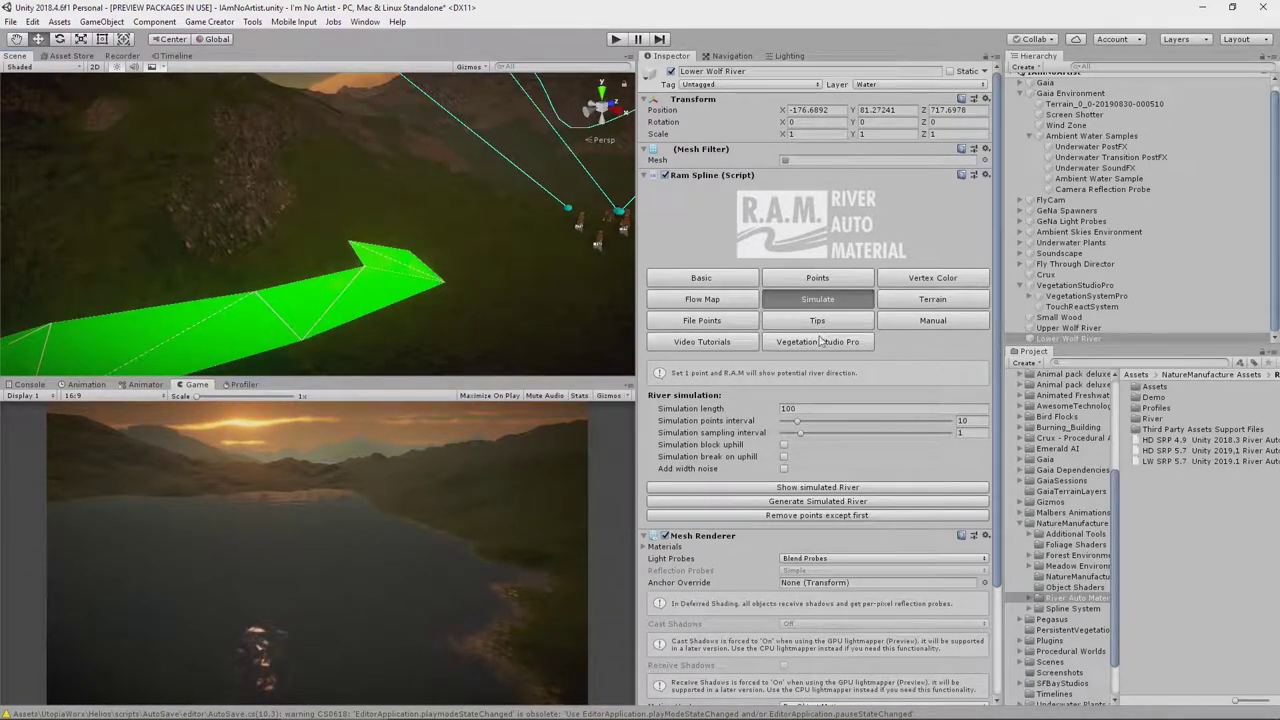
{"action": "left_click", "coordinate": [799, 409]}
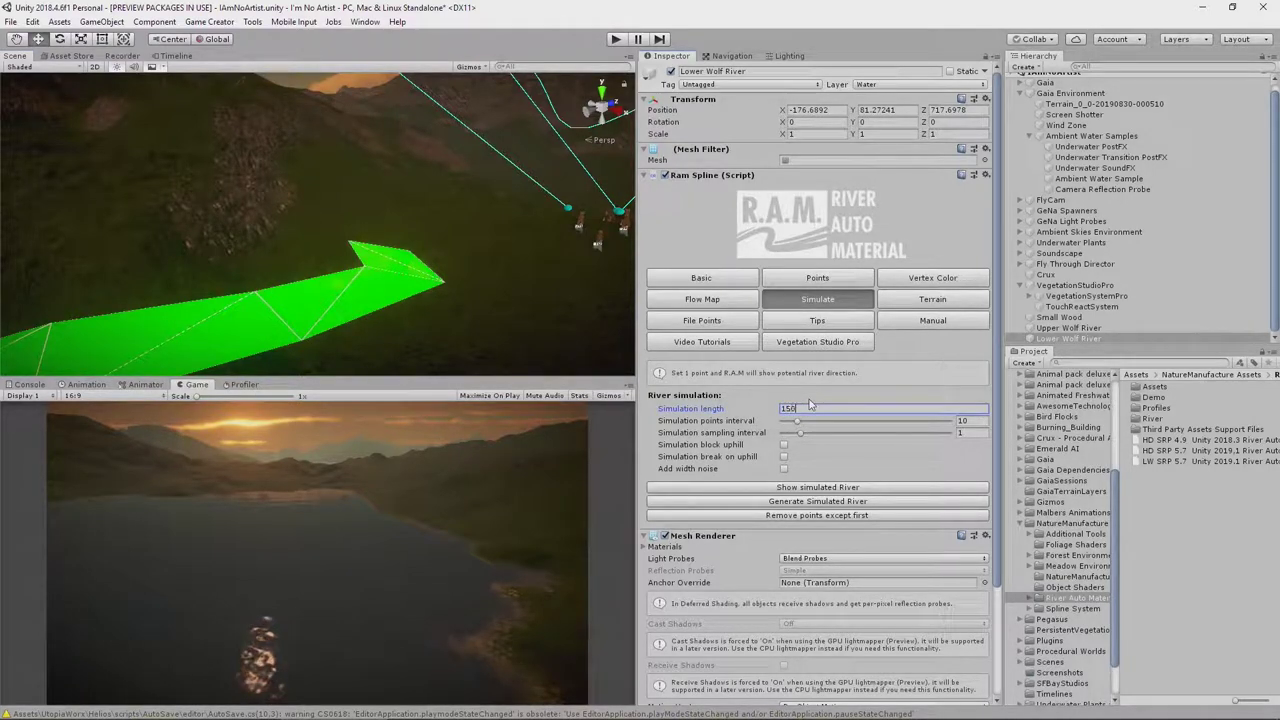
{"action": "left_click", "coordinate": [815, 489]}
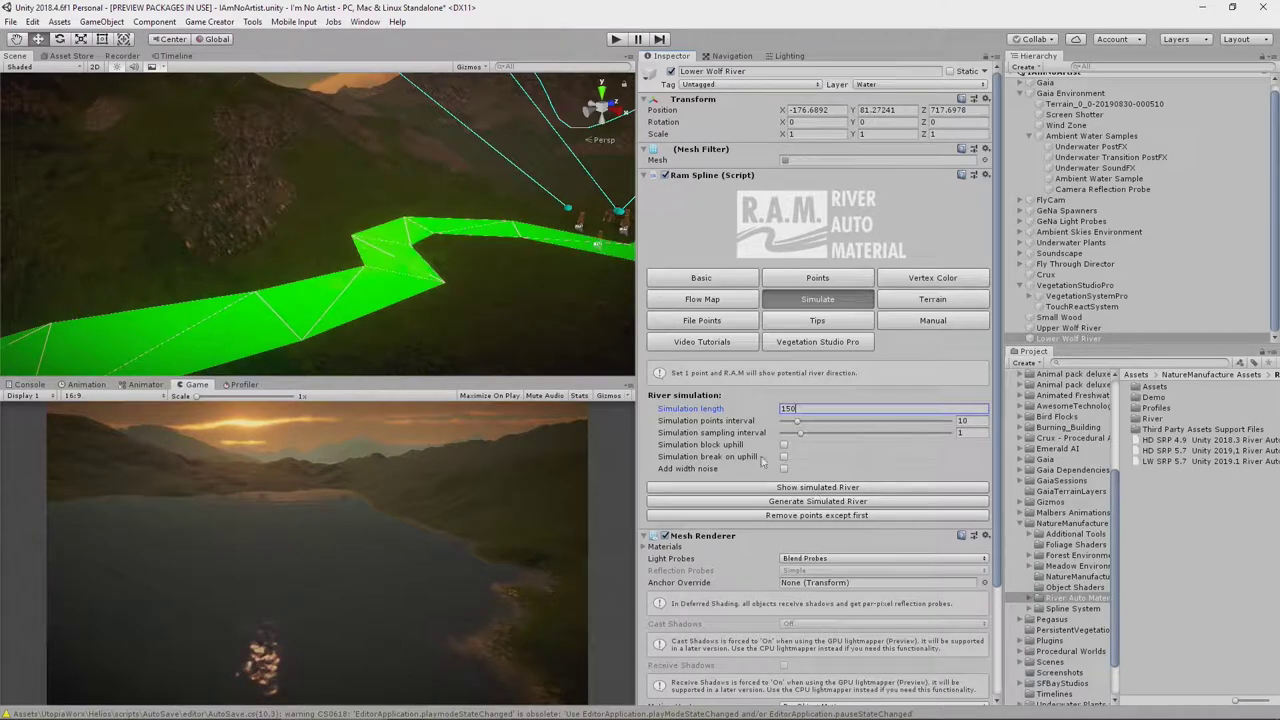
Set Lower Wolf River's simulation length to 200, show the simulated river, and inspect its course down the canyon
{"action": "left_click_drag", "start_coordinate": [636, 306], "coordinate": [654, 306]}
{"action": "right_click_drag", "start_coordinate": [466, 303], "coordinate": [581, 283]}
{"action": "key", "text": "w"}
{"action": "left_click_drag", "start_coordinate": [581, 281], "coordinate": [403, 294], "text": "alt"}
{"action": "right_click_drag", "start_coordinate": [403, 294], "coordinate": [360, 298]}
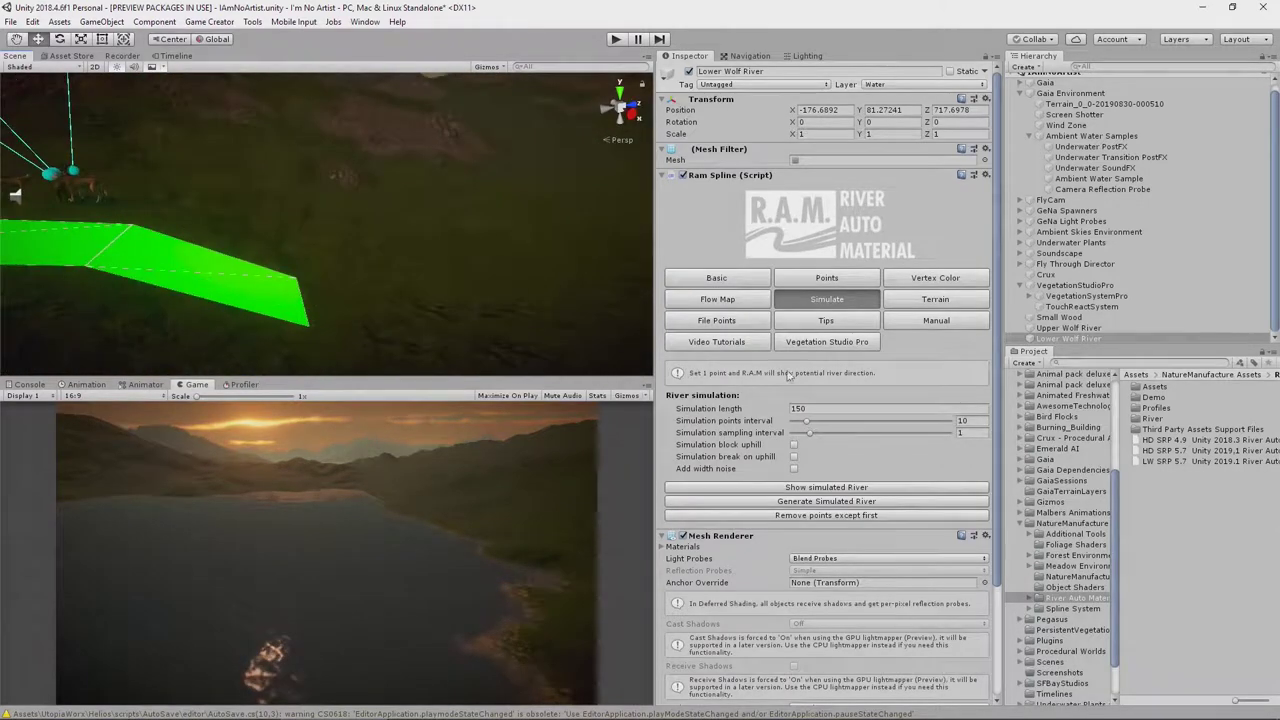
{"action": "right_click", "coordinate": [830, 406]}
{"action": "left_click_drag", "start_coordinate": [790, 410], "coordinate": [806, 407]}
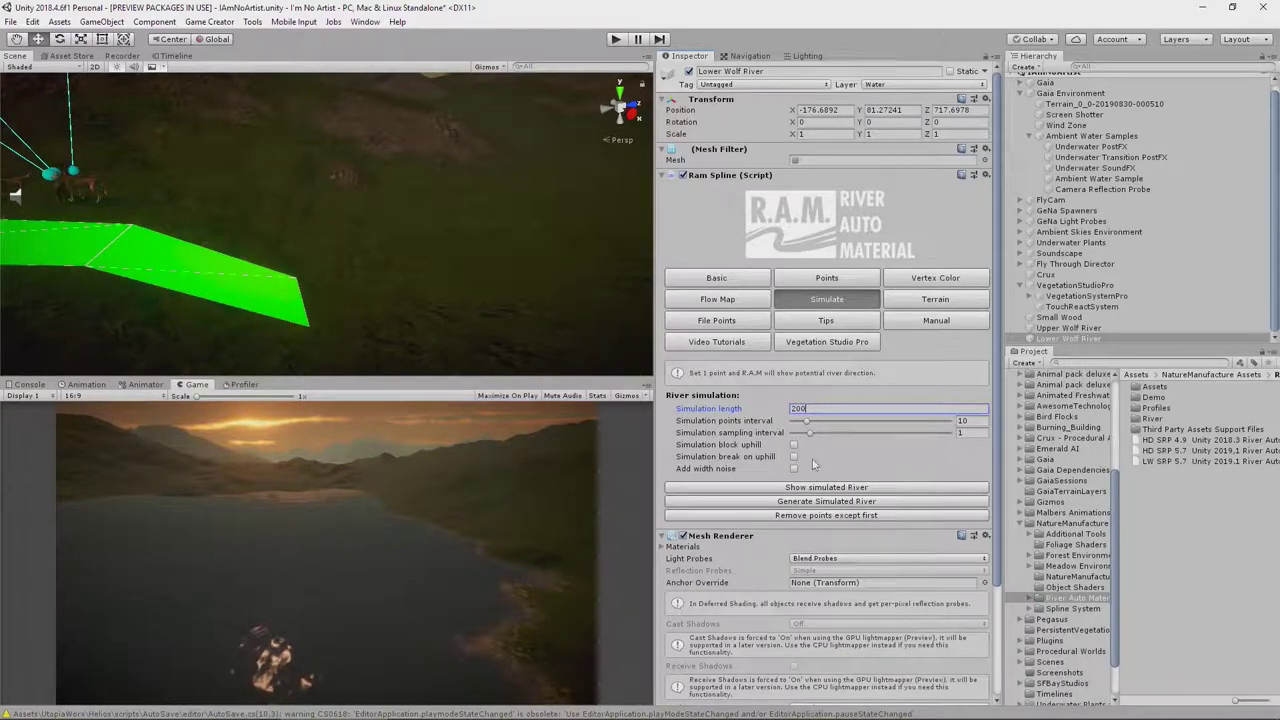
{"action": "left_click", "coordinate": [812, 490]}
{"action": "right_click_drag", "start_coordinate": [556, 334], "coordinate": [722, 304]}
{"action": "right_click_drag", "start_coordinate": [436, 321], "coordinate": [1128, 276]}
{"action": "key", "text": "w"}
{"action": "key", "text": "w"}
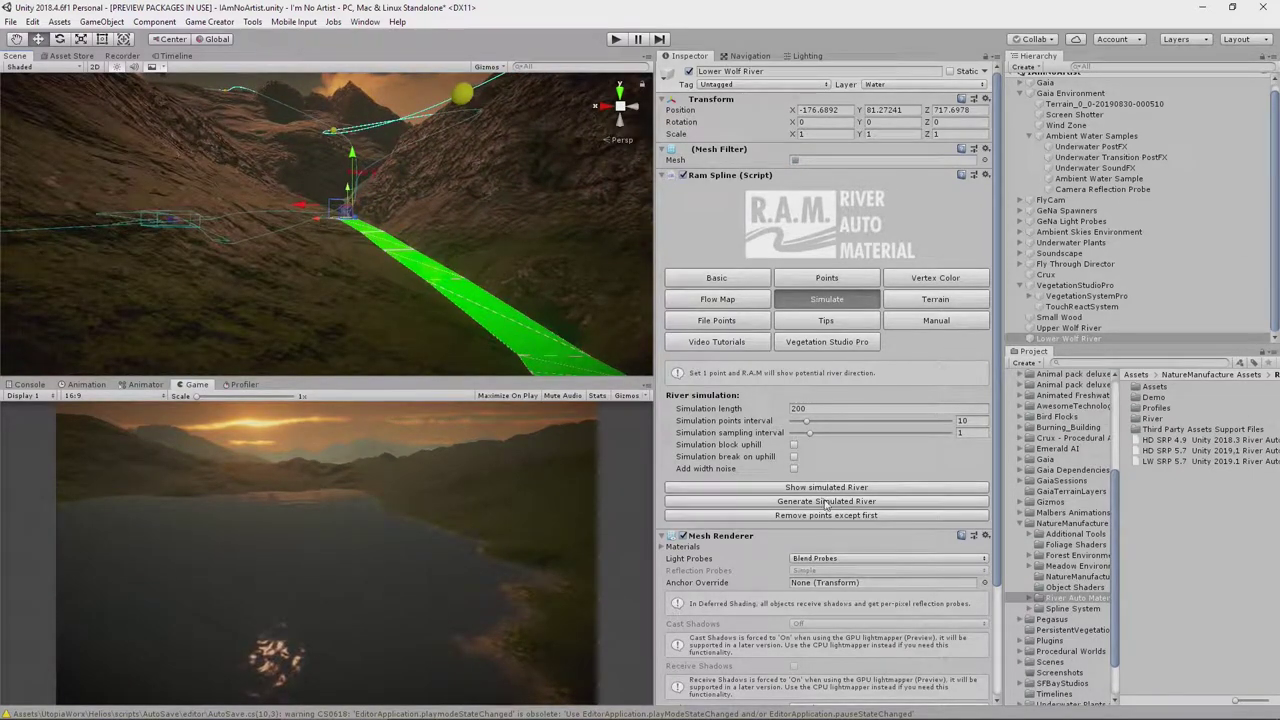
Add width noise with multiplier 5.35 and scale 0.83 to the simulation, and generate the simulated lower river
{"action": "left_click", "coordinate": [794, 468]}
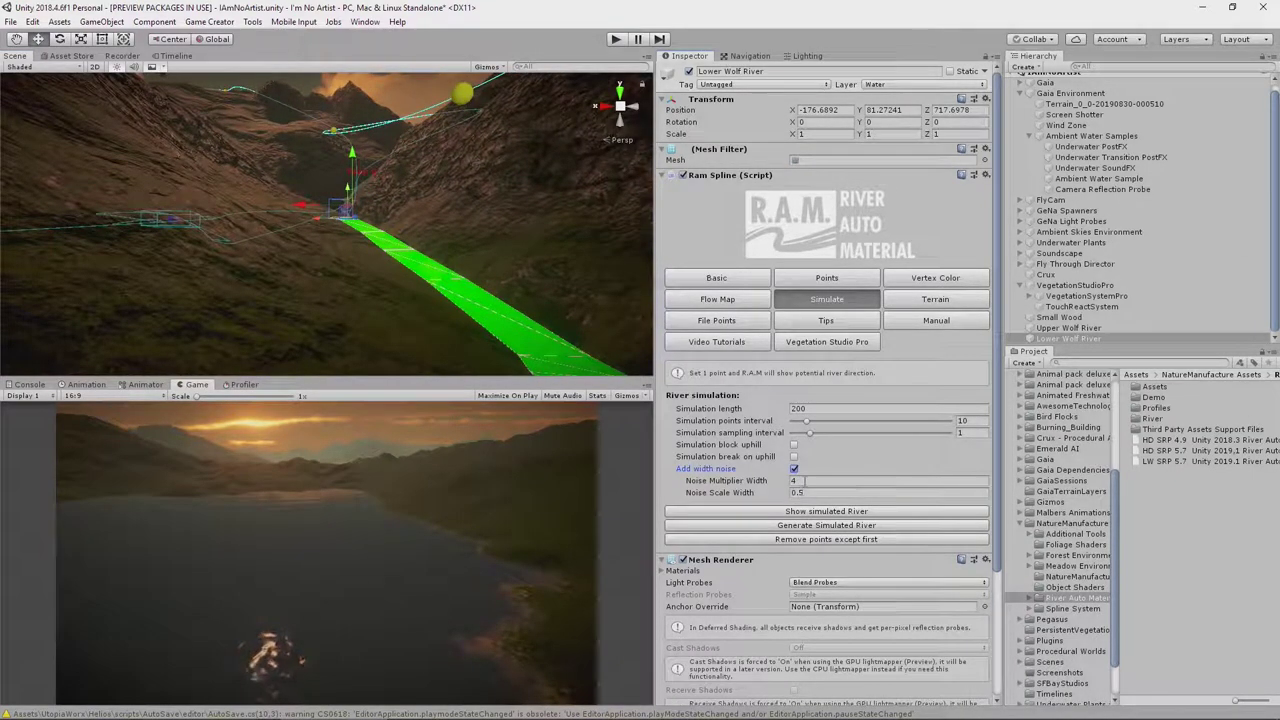
{"action": "mouse_move", "coordinate": [760, 483]}
{"action": "left_mouse_down"}
{"action": "mouse_move", "coordinate": [748, 483]}
{"action": "mouse_move", "coordinate": [767, 494]}
{"action": "left_mouse_up"}
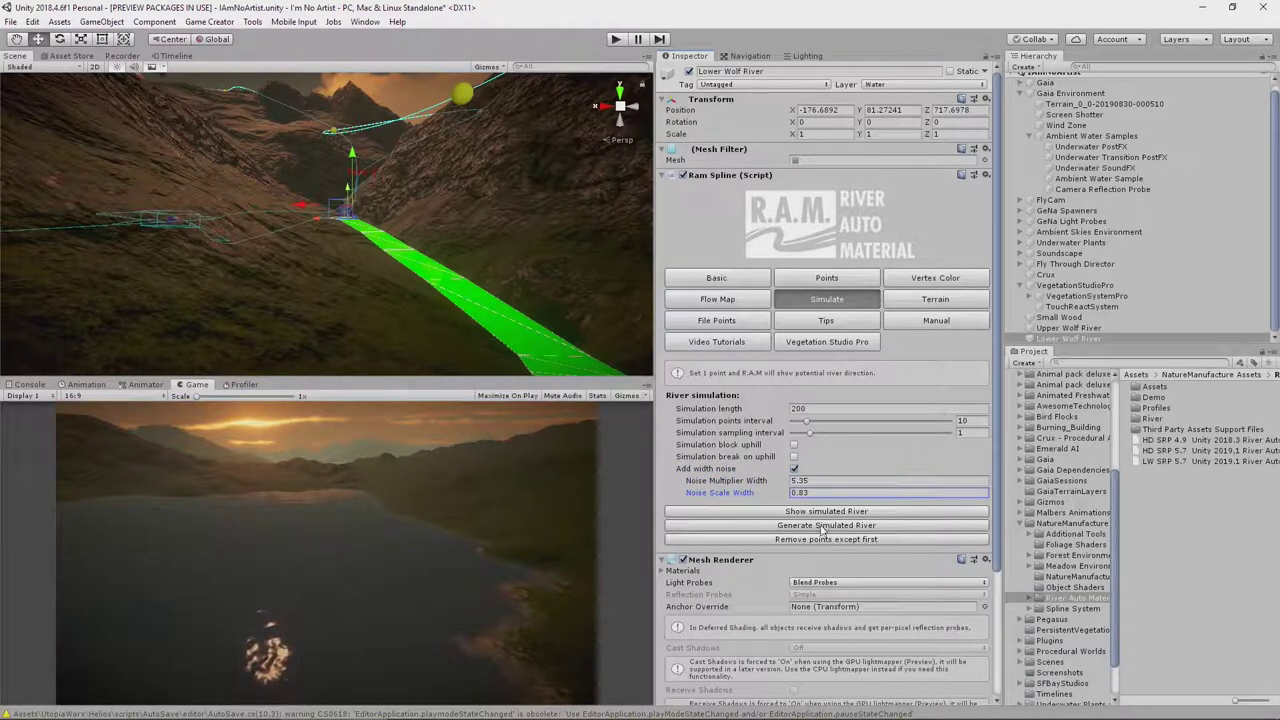
{"action": "left_click", "coordinate": [818, 525]}
{"action": "right_click_drag", "start_coordinate": [507, 267], "coordinate": [746, 349]}
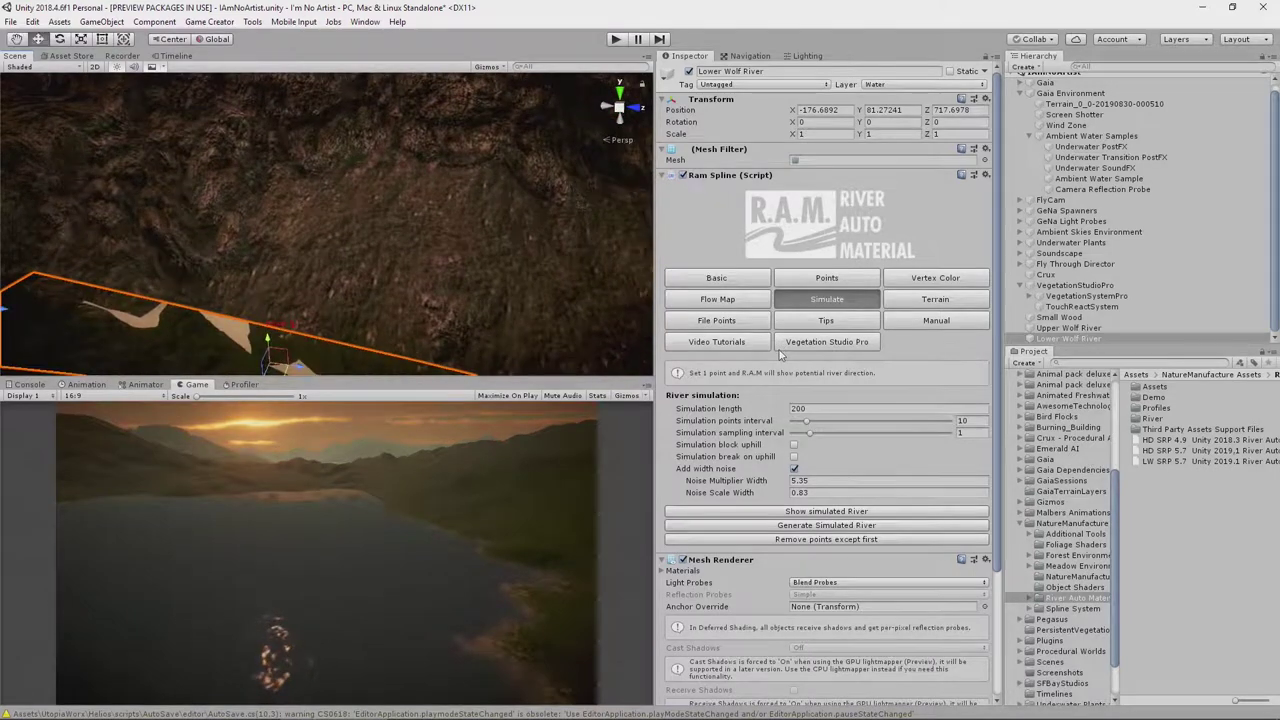
Add a key midway on Lower Wolf River's terrain carve curve and move it toward the start and lower, making an early steep drop
{"action": "left_click", "coordinate": [950, 310]}
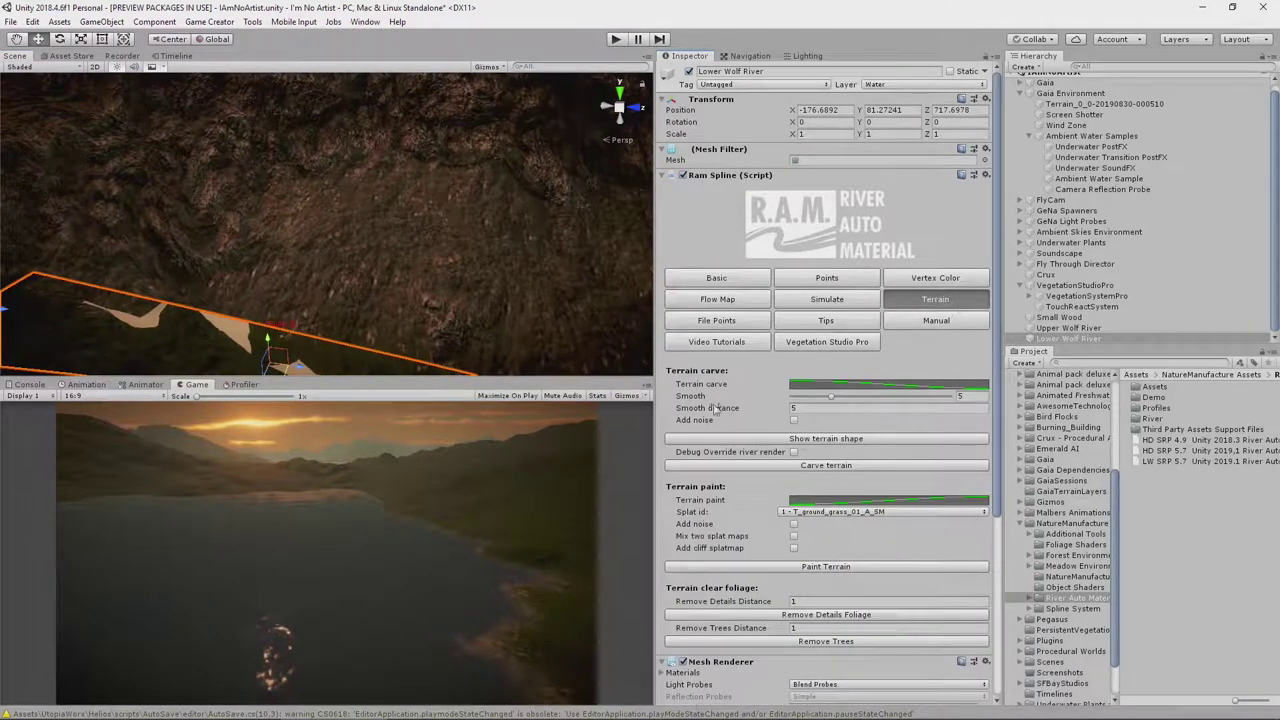
{"action": "left_click", "coordinate": [876, 386]}
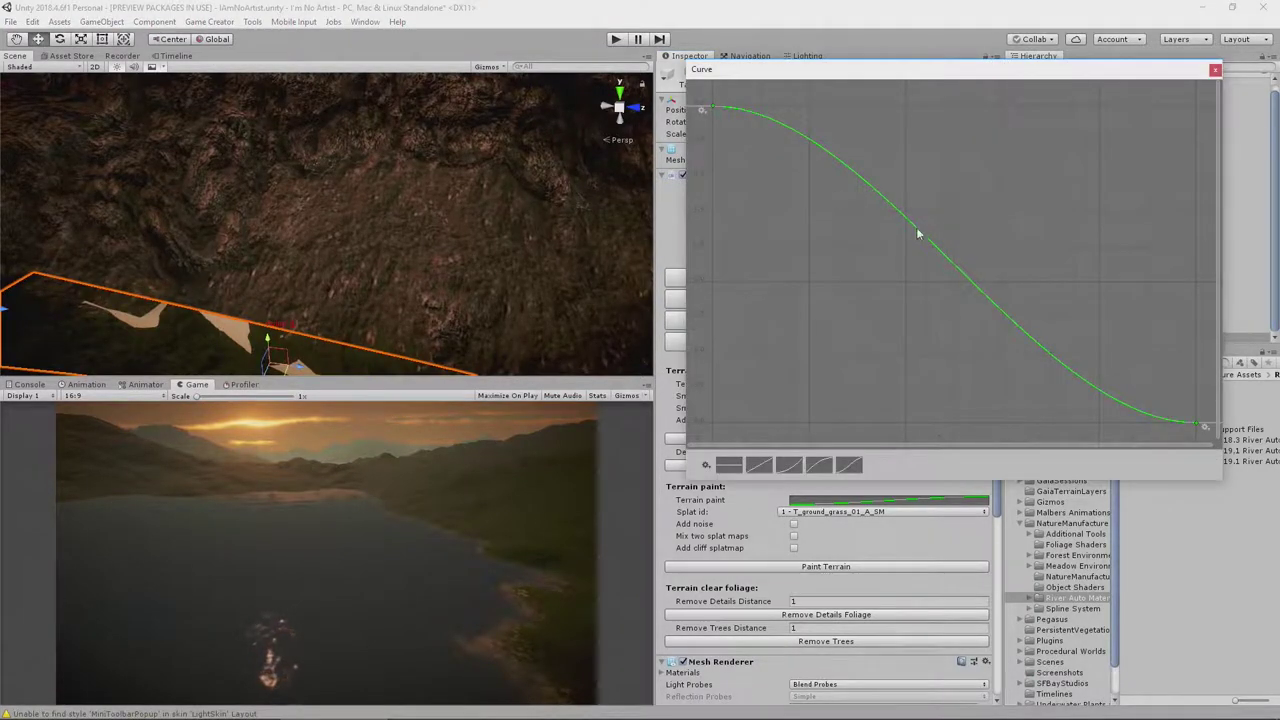
{"action": "right_click", "coordinate": [955, 270]}
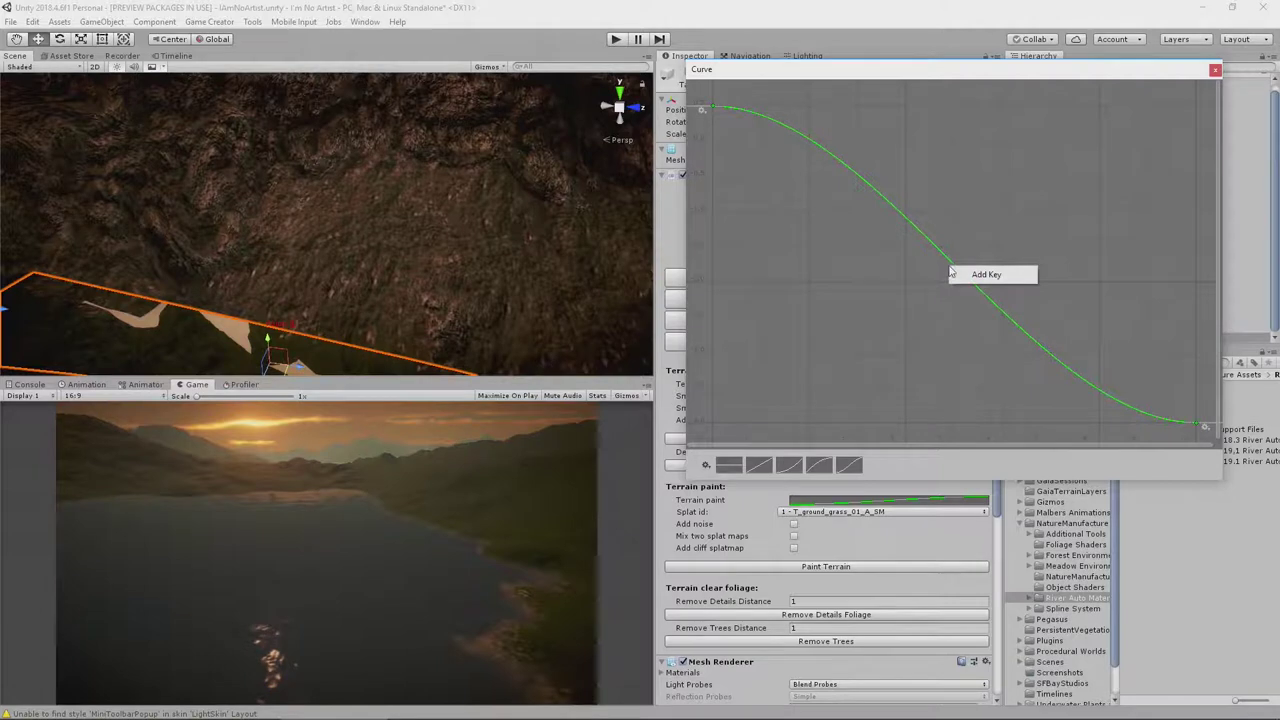
{"action": "left_click", "coordinate": [961, 264]}
{"action": "left_click_drag", "start_coordinate": [951, 259], "coordinate": [784, 300]}
{"action": "left_click", "coordinate": [1214, 69]}
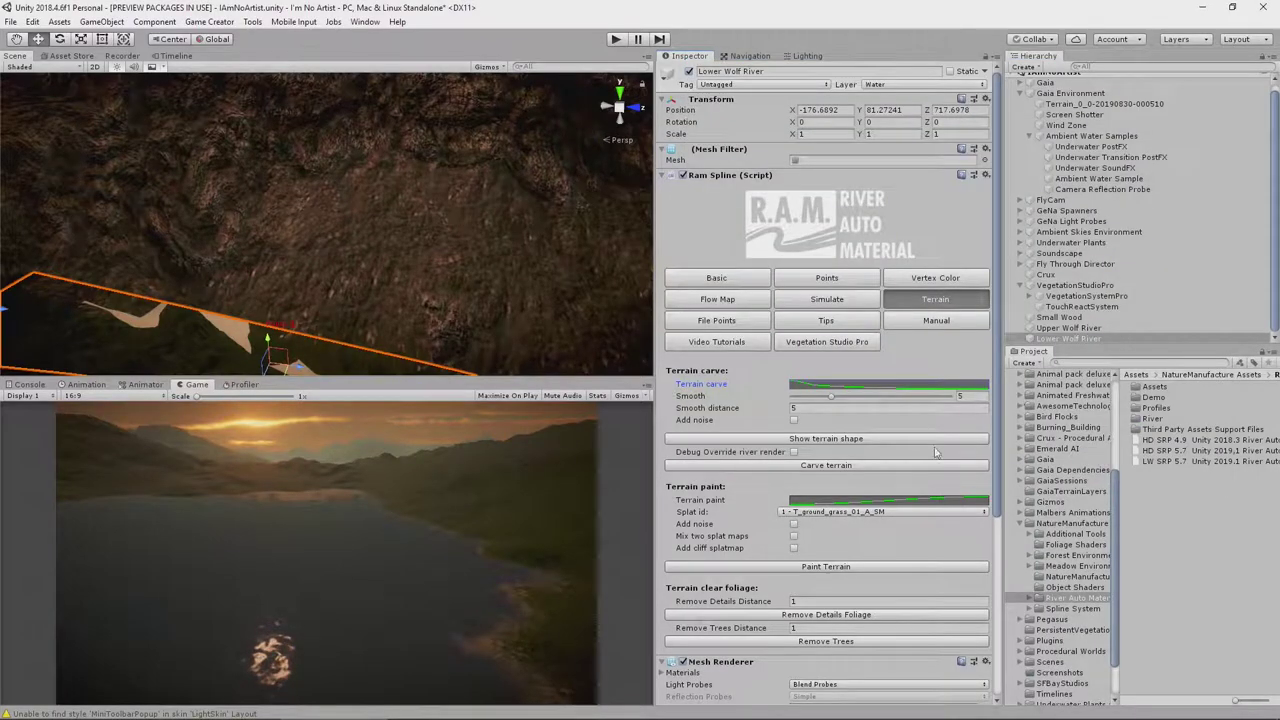
Show the terrain carve shape for Lower Wolf River and examine it along the river course
{"action": "left_click", "coordinate": [791, 441]}
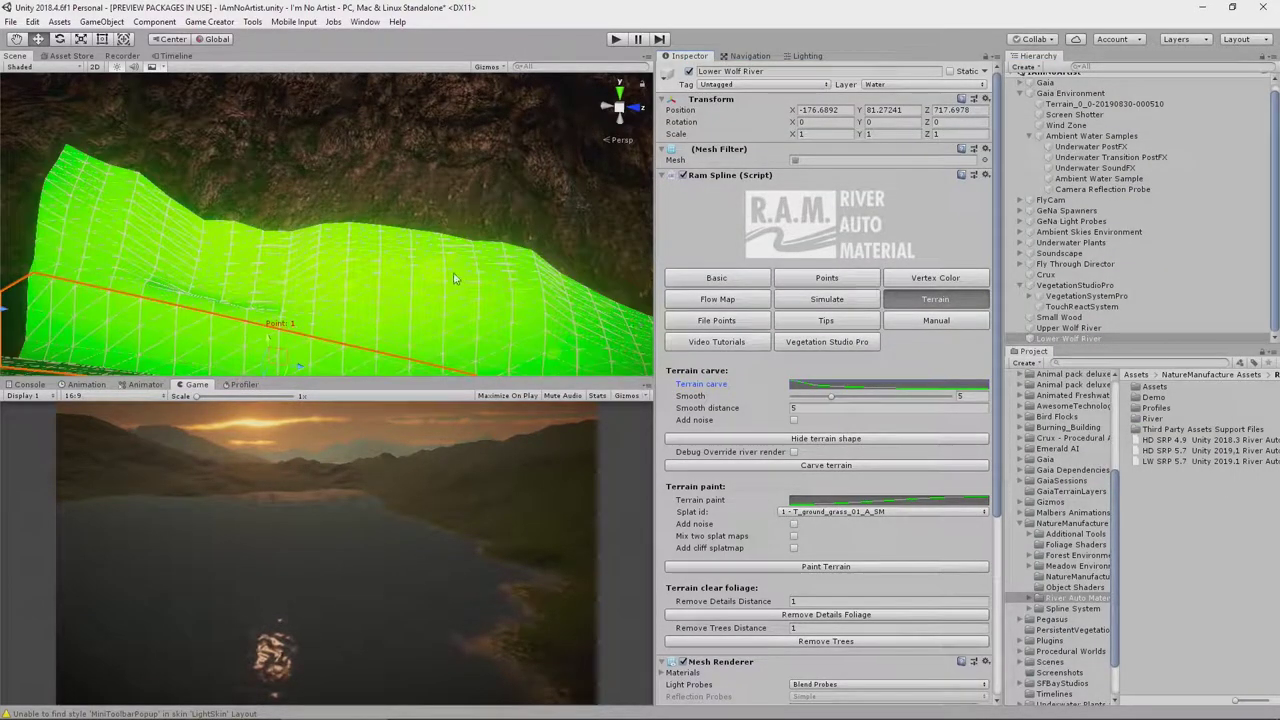
{"action": "left_click_drag", "start_coordinate": [485, 281], "coordinate": [175, 206], "text": "alt"}
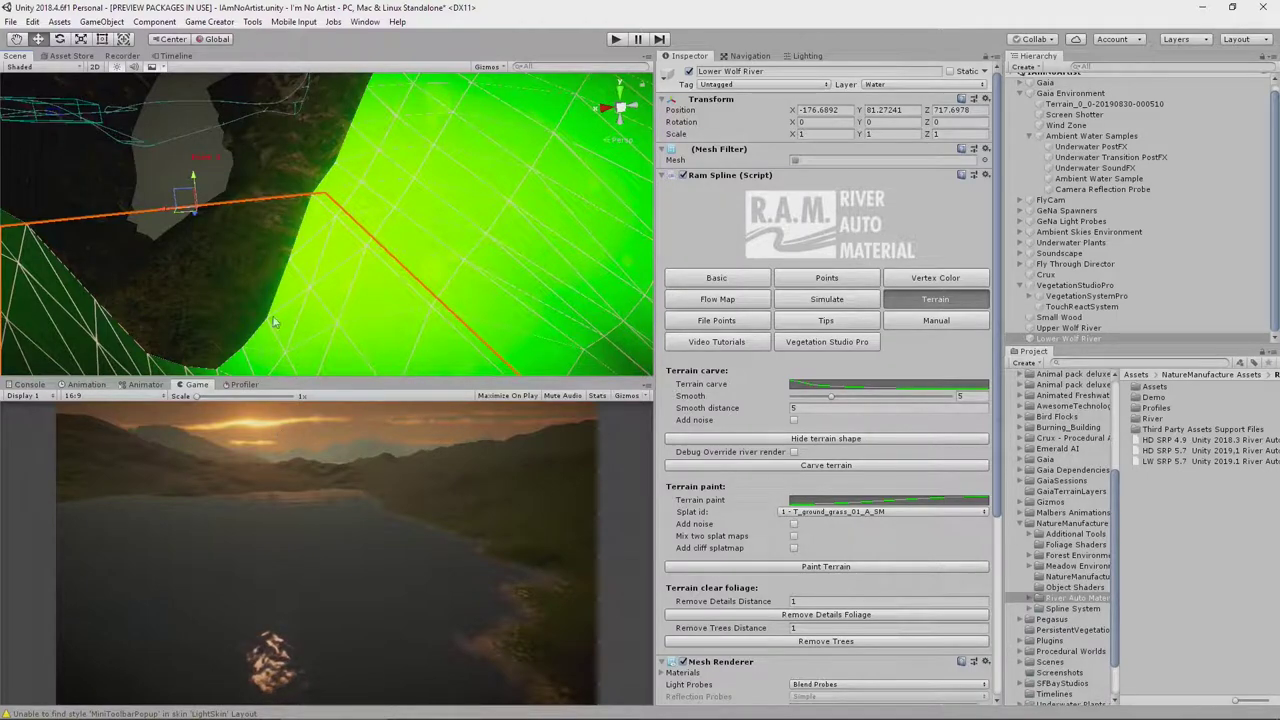
{"action": "left_click_drag", "start_coordinate": [176, 217], "coordinate": [866, 276], "text": "alt"}
{"action": "right_click_drag", "start_coordinate": [866, 276], "coordinate": [915, 261]}
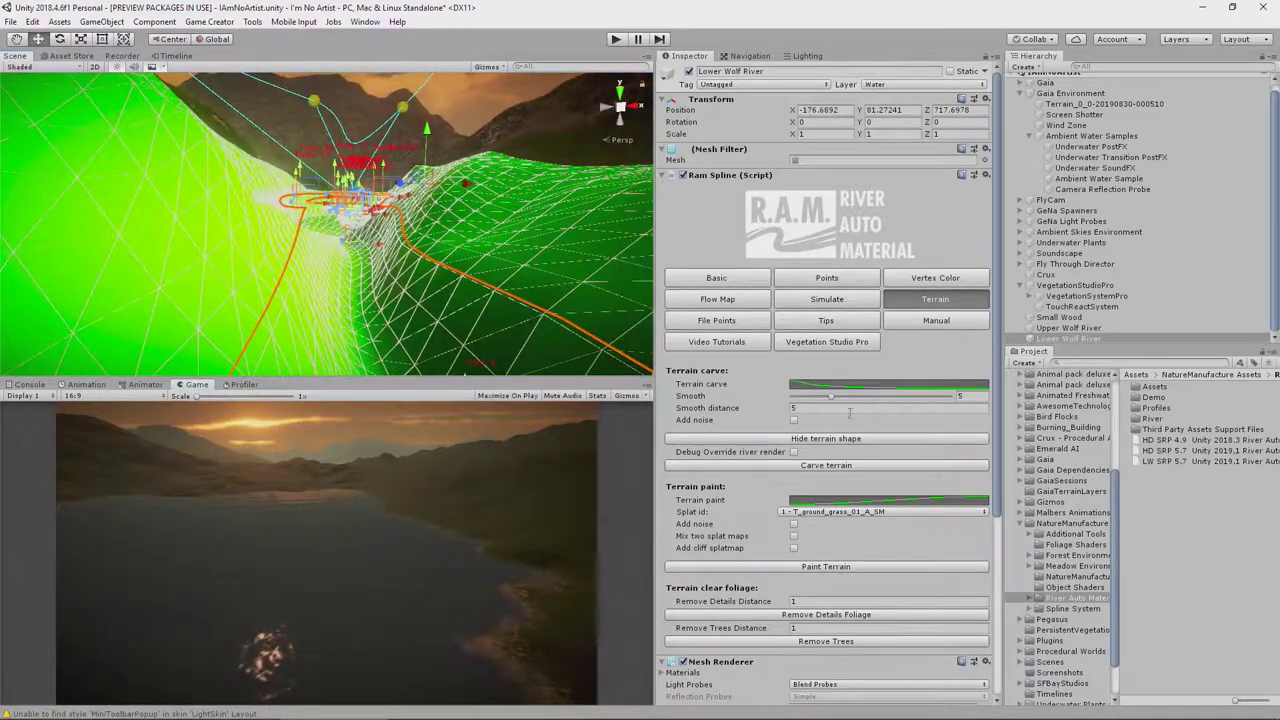
Move the middle key of the terrain carve curve slightly farther from the start to soften the initial drop
{"action": "left_click", "coordinate": [868, 387]}
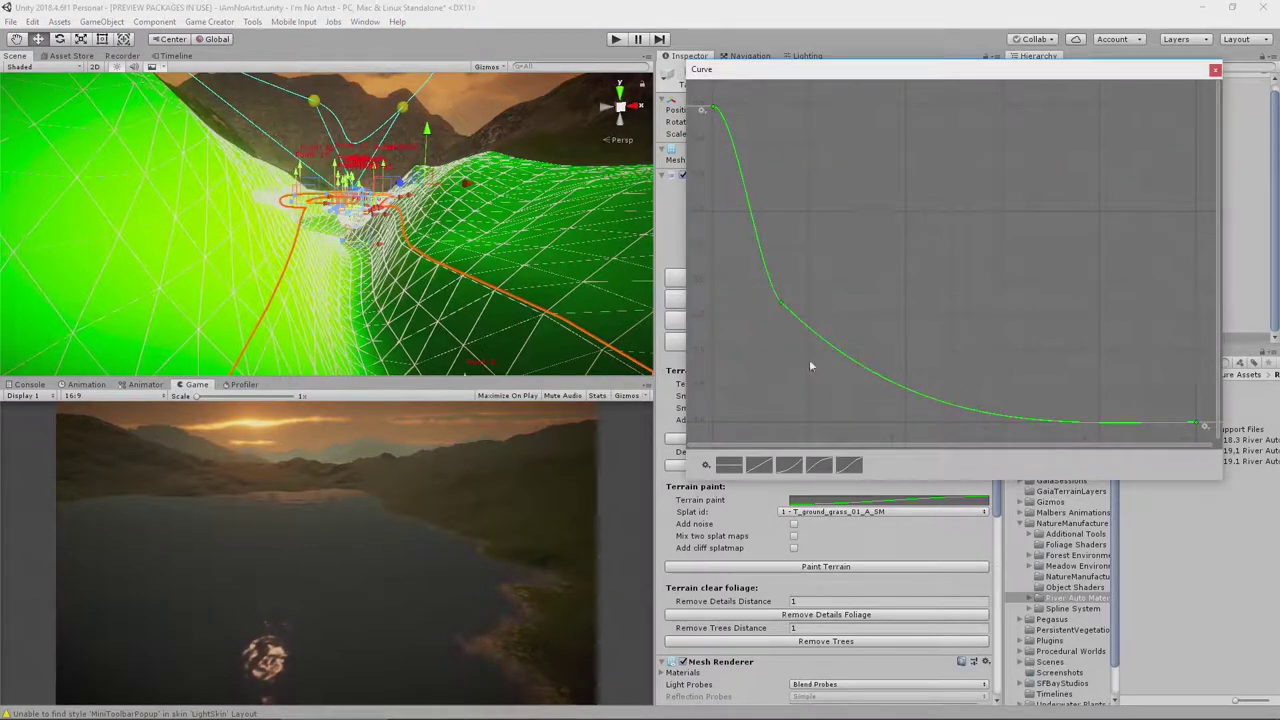
{"action": "left_click_drag", "start_coordinate": [783, 305], "coordinate": [824, 299]}
{"action": "left_click", "coordinate": [1215, 71]}
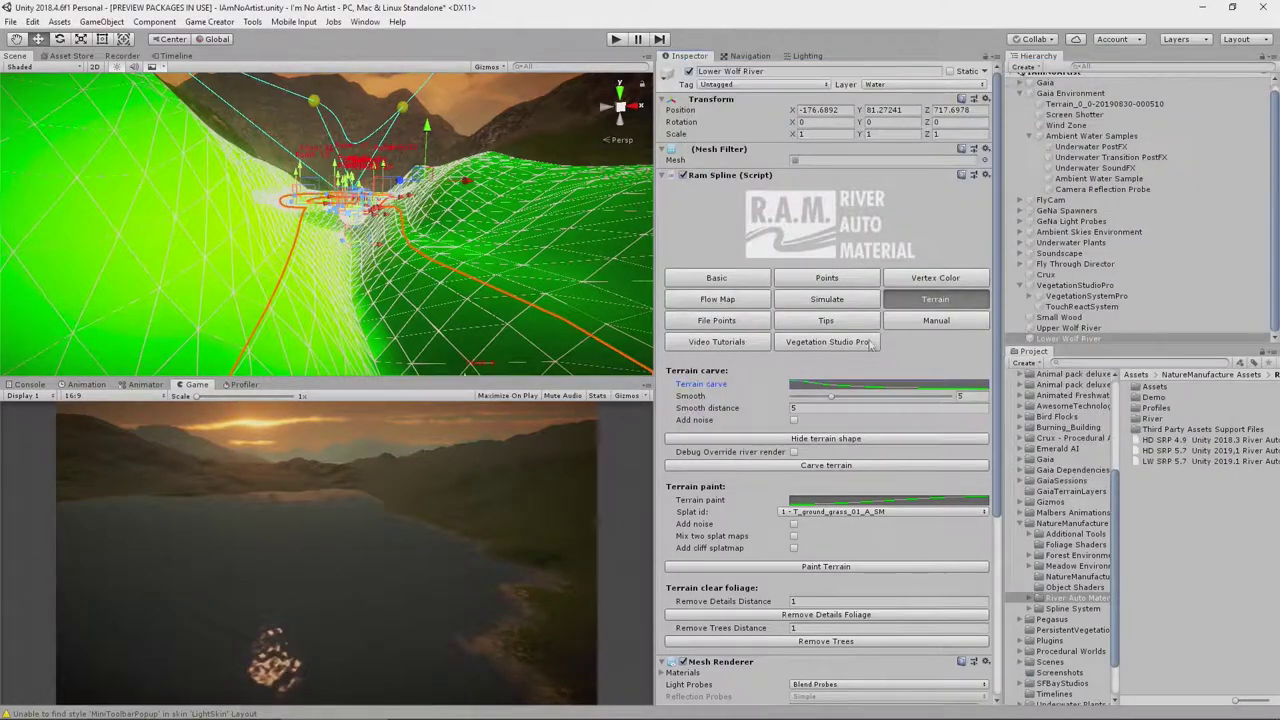
Add noise to the terrain carve with its default settings and carve the terrain along Lower Wolf River
{"action": "left_click", "coordinate": [794, 420]}
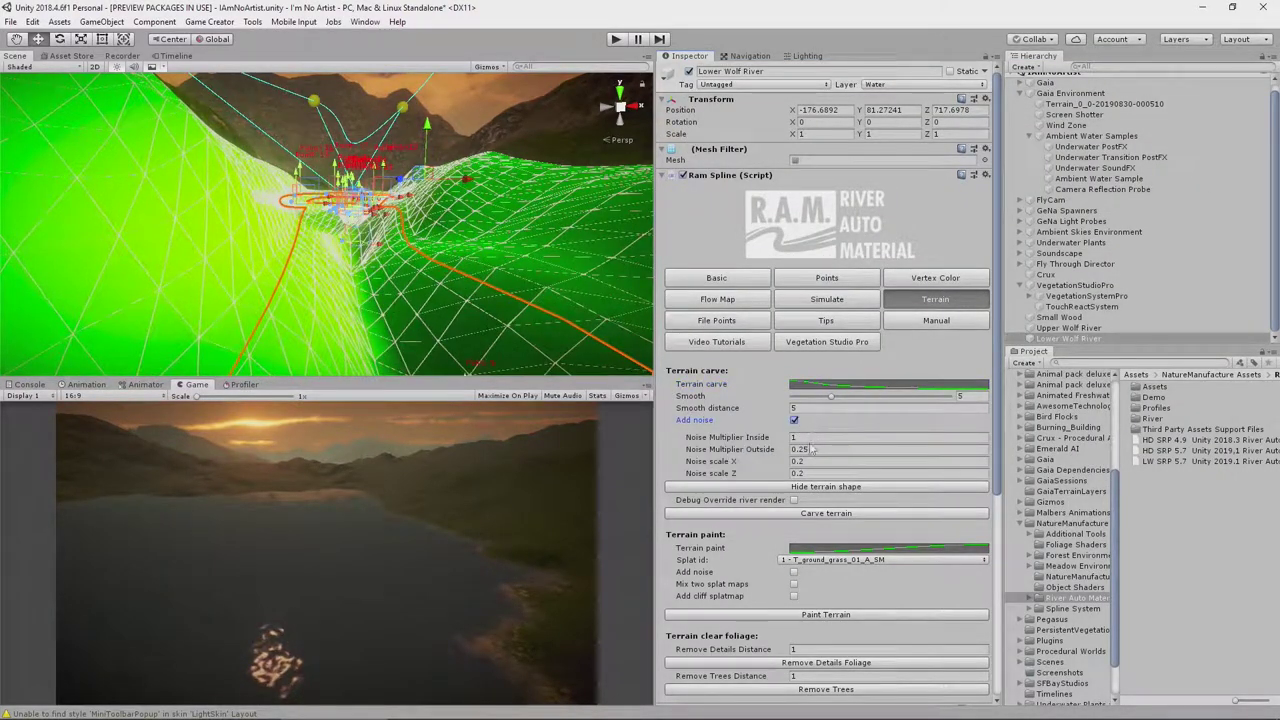
{"action": "left_click_drag", "start_coordinate": [440, 300], "coordinate": [1074, 384], "text": "alt"}
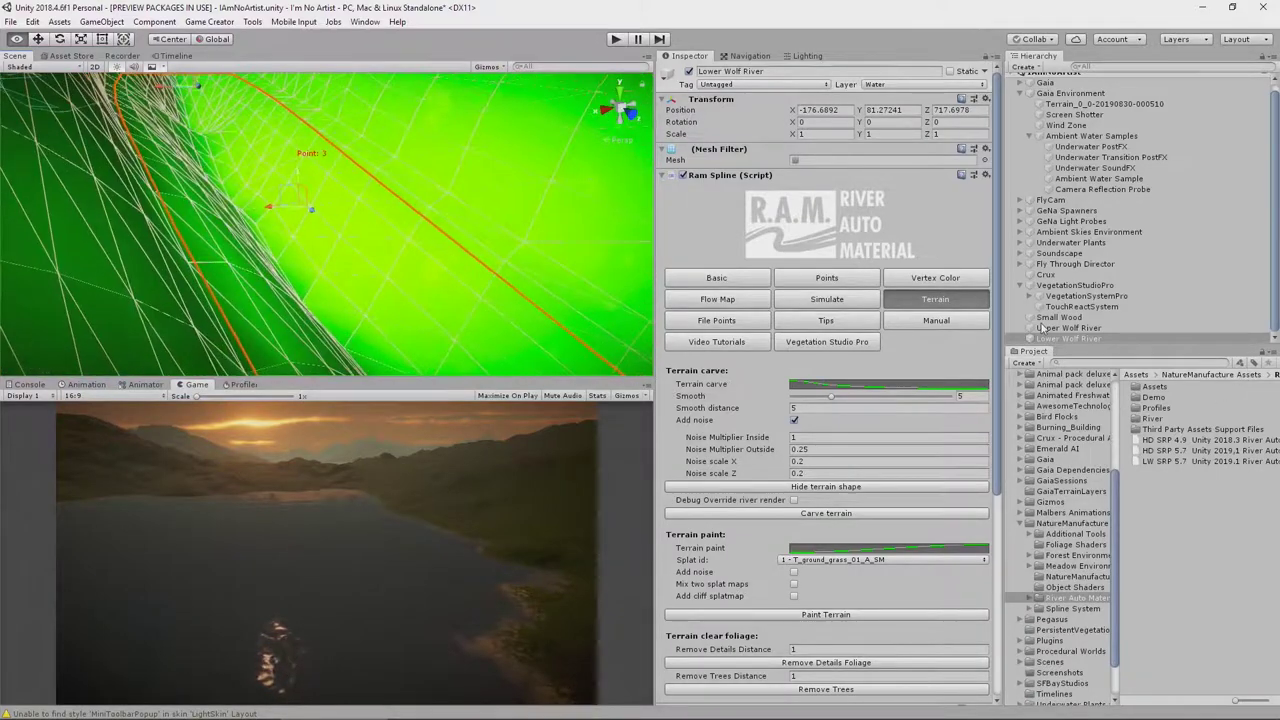
{"action": "right_click_drag", "start_coordinate": [1018, 265], "coordinate": [1017, 265]}
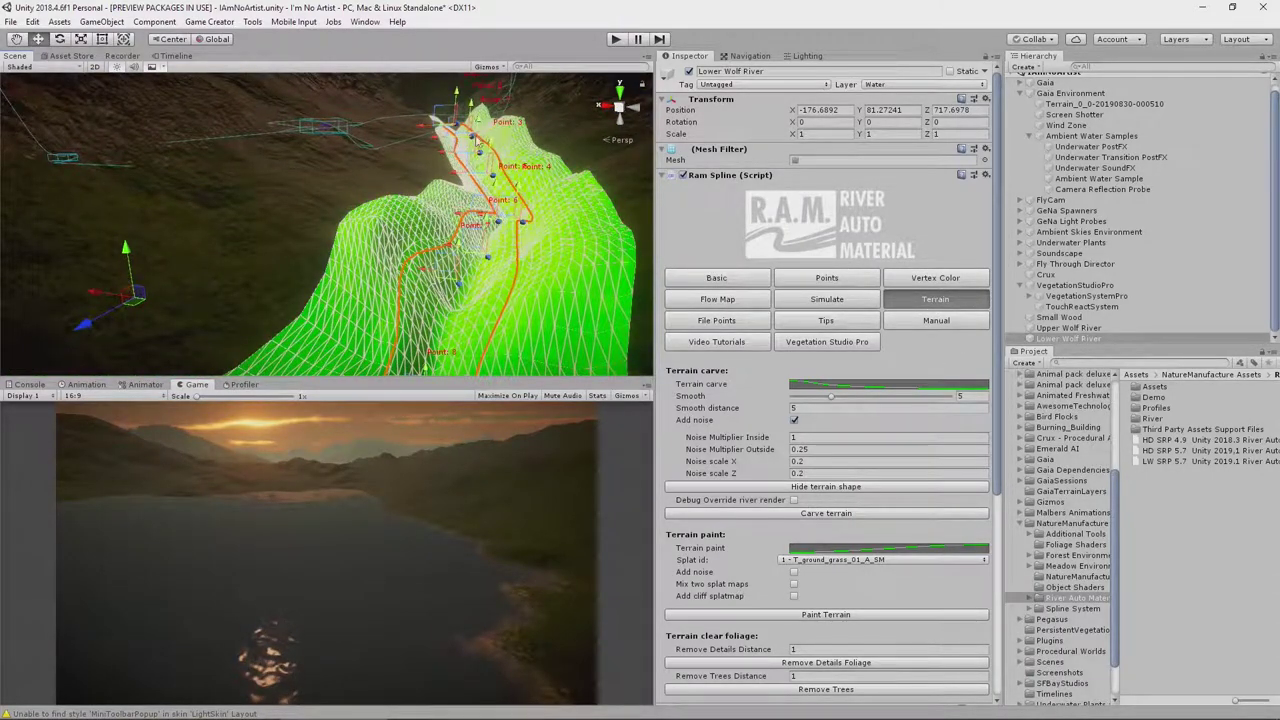
{"action": "left_click", "coordinate": [826, 513]}
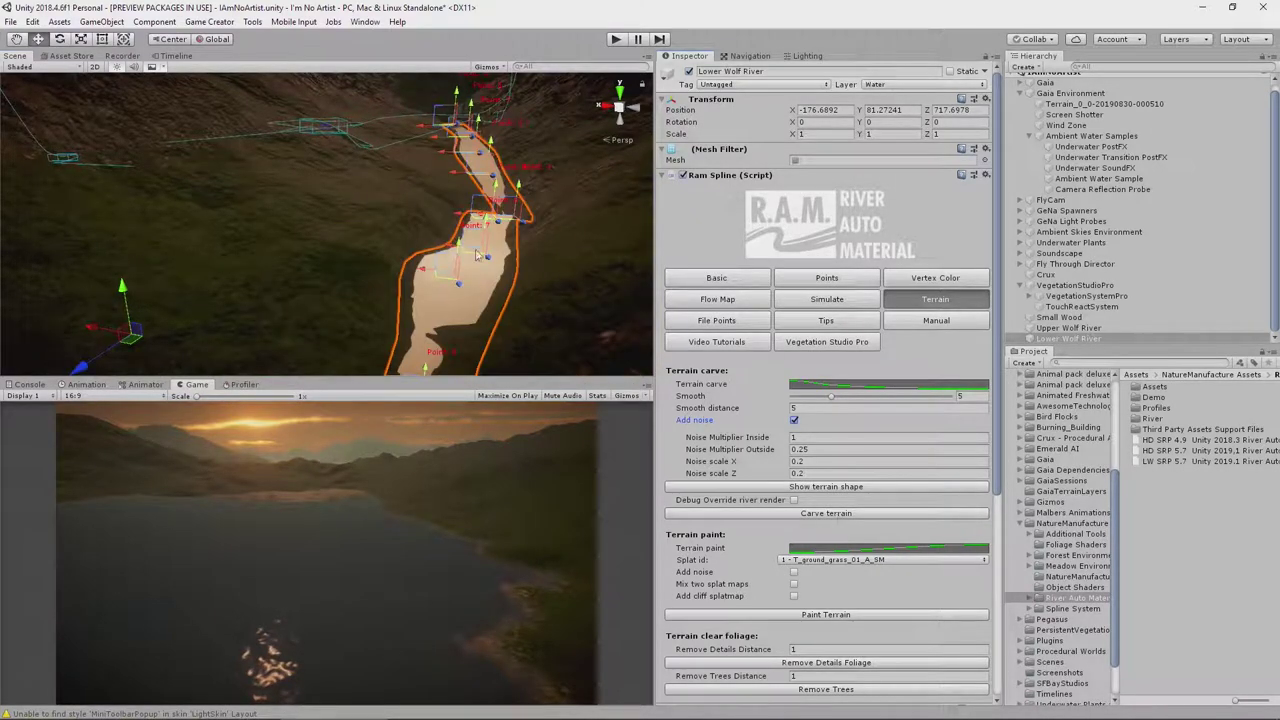
{"action": "right_click_drag", "start_coordinate": [432, 288], "coordinate": [542, 323]}
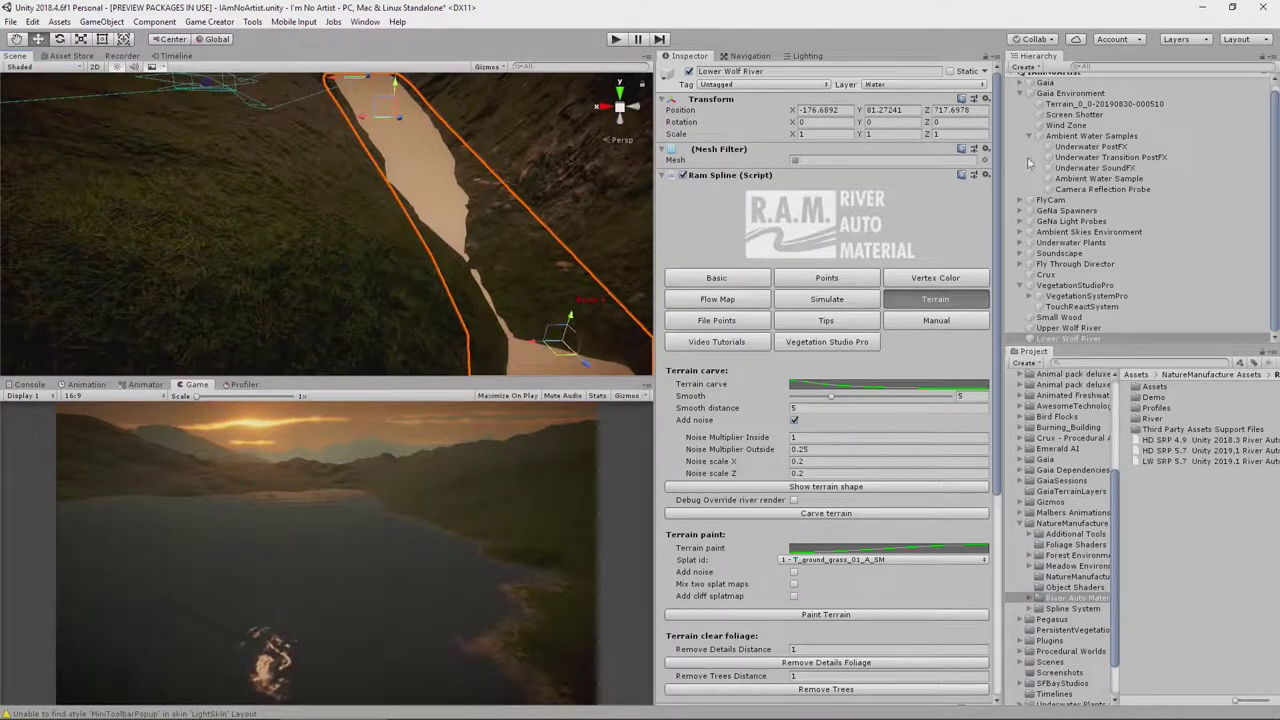
Using Raise or Lower Terrain on the Gaia terrain, lower the ground covering the narrow, pinched stretches of the lower river
{"action": "left_click", "coordinate": [1105, 105]}
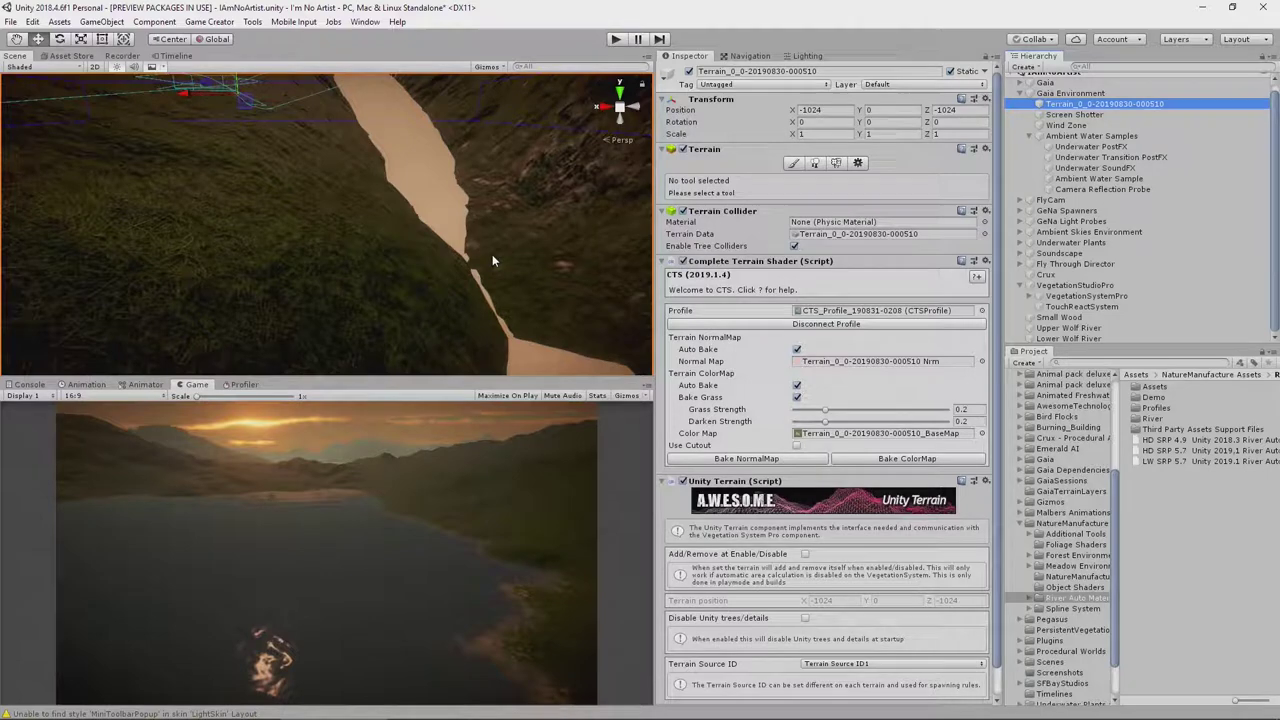
{"action": "left_click", "coordinate": [794, 163]}
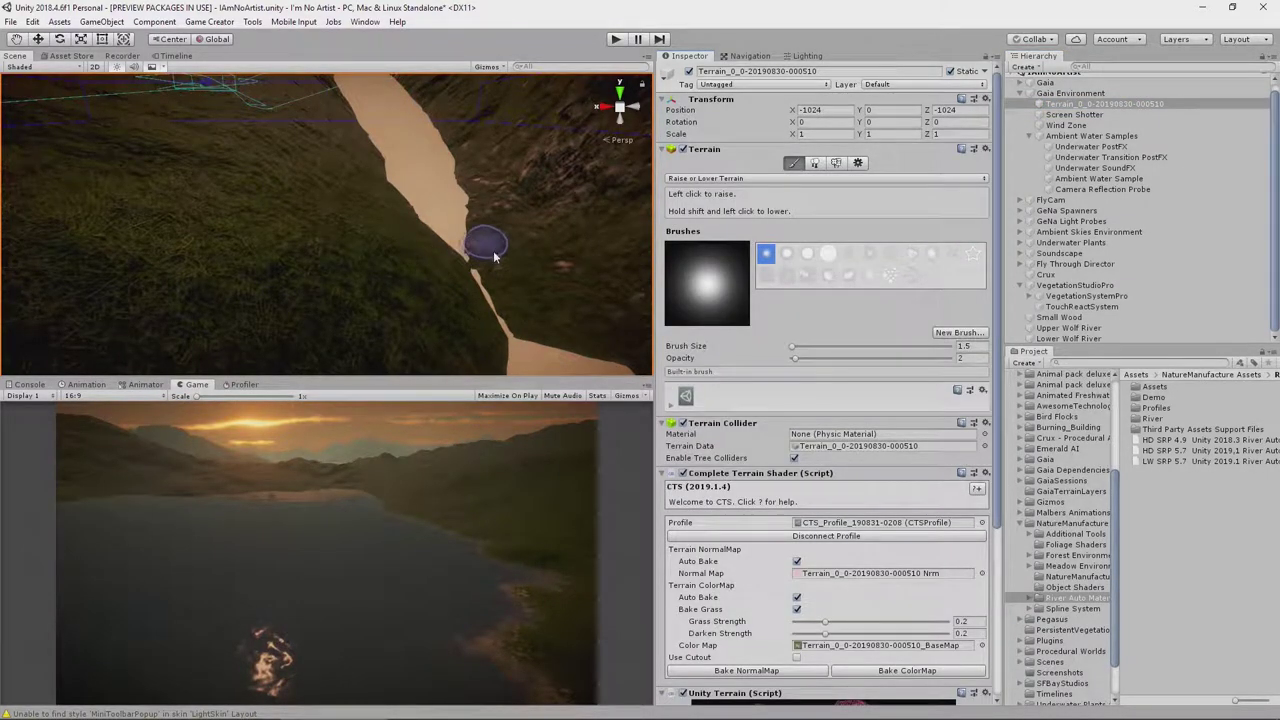
{"action": "mouse_move", "coordinate": [480, 266]}
{"action": "left_mouse_down", "text": "shift"}
{"action": "mouse_move", "coordinate": [476, 334]}
{"action": "mouse_move", "coordinate": [448, 263]}
{"action": "left_mouse_up", "text": "shift"}
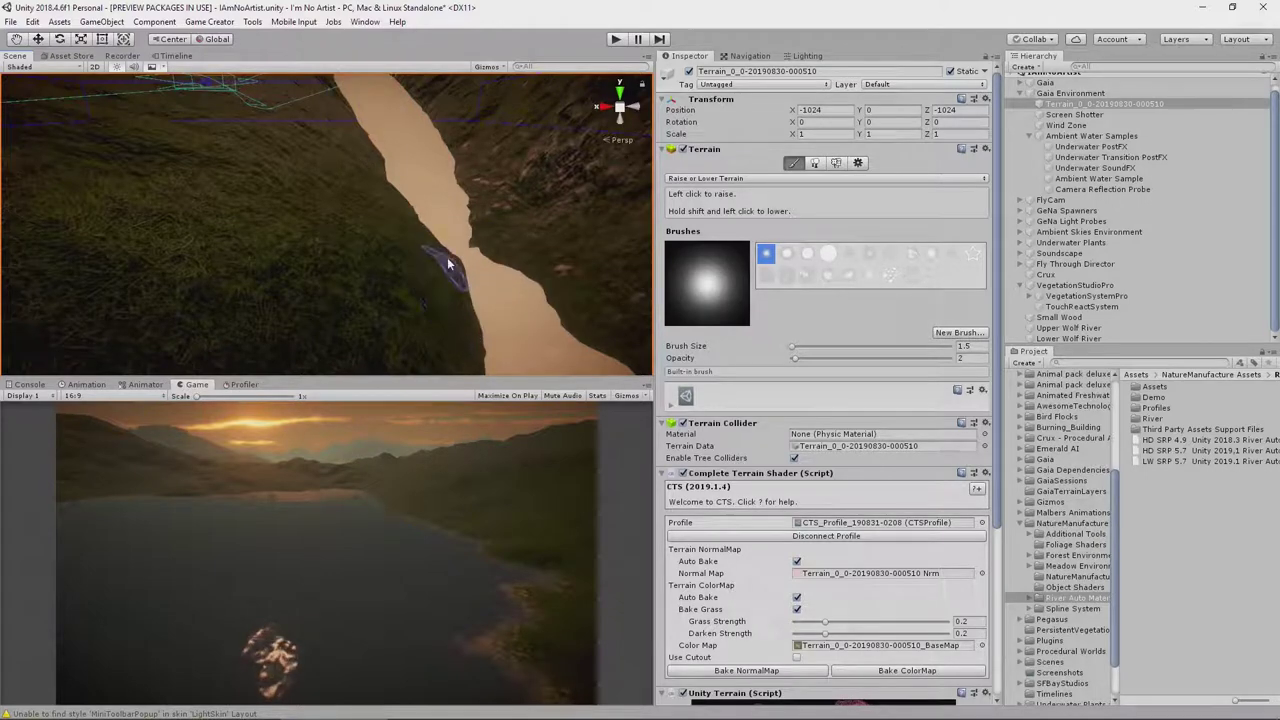
{"action": "mouse_move", "coordinate": [476, 238]}
{"action": "right_mouse_down"}
{"action": "mouse_move", "coordinate": [1015, 360]}
{"action": "mouse_move", "coordinate": [1064, 298]}
{"action": "mouse_move", "coordinate": [540, 265]}
{"action": "mouse_move", "coordinate": [605, 298]}
{"action": "mouse_move", "coordinate": [590, 312]}
{"action": "mouse_move", "coordinate": [857, 321]}
{"action": "mouse_move", "coordinate": [540, 220]}
{"action": "right_mouse_up"}
{"action": "left_click_drag", "start_coordinate": [470, 268], "coordinate": [689, 262], "text": "alt"}
{"action": "right_click_drag", "start_coordinate": [688, 262], "coordinate": [589, 352]}
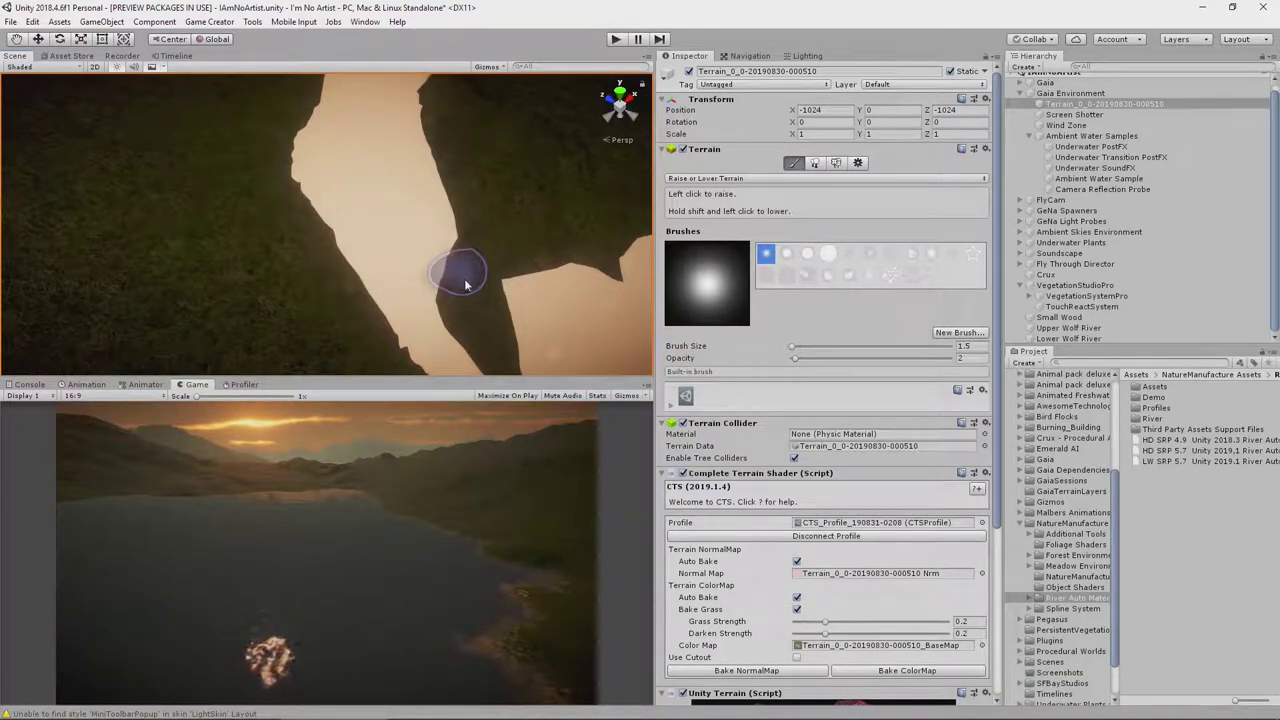
{"action": "mouse_move", "coordinate": [465, 285]}
{"action": "left_mouse_down"}
{"action": "mouse_move", "coordinate": [478, 290]}
{"action": "mouse_move", "coordinate": [488, 257]}
{"action": "left_mouse_up"}
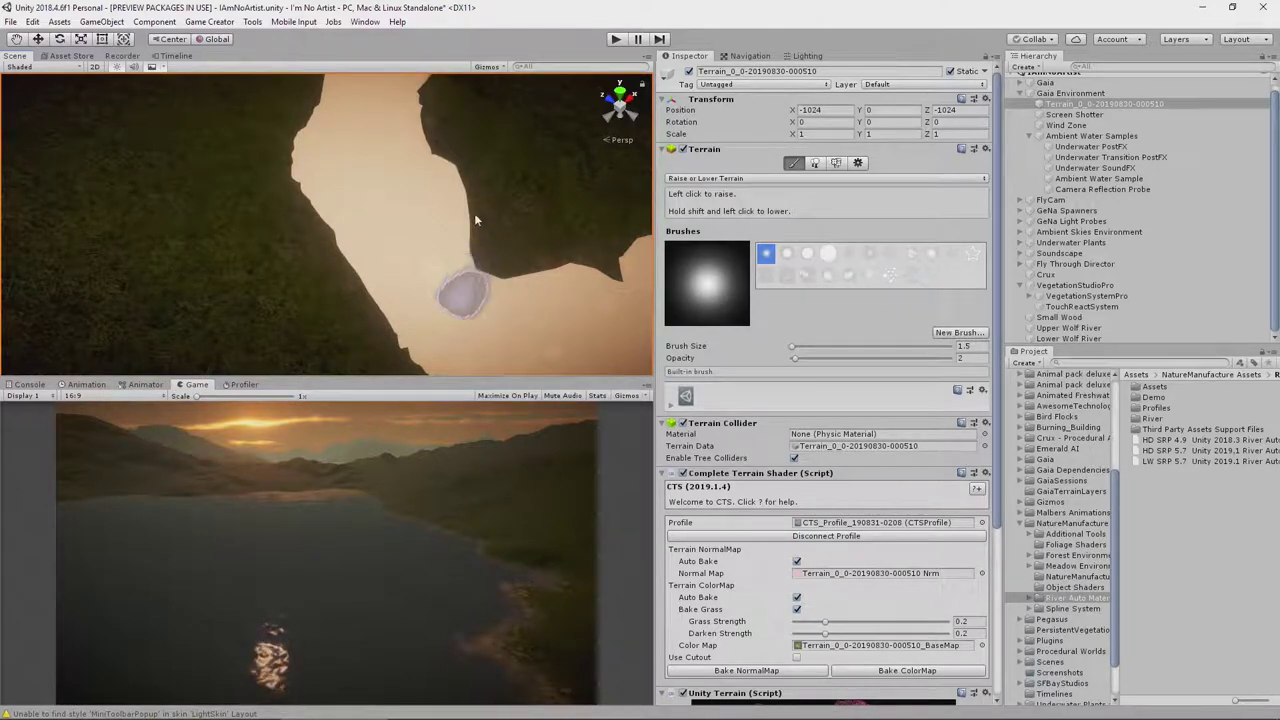
Lower the terrain wedge jutting into the lower river's bend near the wolves, and review the whole river from above
{"action": "mouse_move", "coordinate": [515, 300]}
{"action": "right_mouse_down"}
{"action": "mouse_move", "coordinate": [543, 314]}
{"action": "mouse_move", "coordinate": [726, 194]}
{"action": "mouse_move", "coordinate": [775, 192]}
{"action": "mouse_move", "coordinate": [605, 192]}
{"action": "mouse_move", "coordinate": [584, 199]}
{"action": "mouse_move", "coordinate": [606, 270]}
{"action": "mouse_move", "coordinate": [491, 273]}
{"action": "right_mouse_up"}
{"action": "key", "text": "w"}
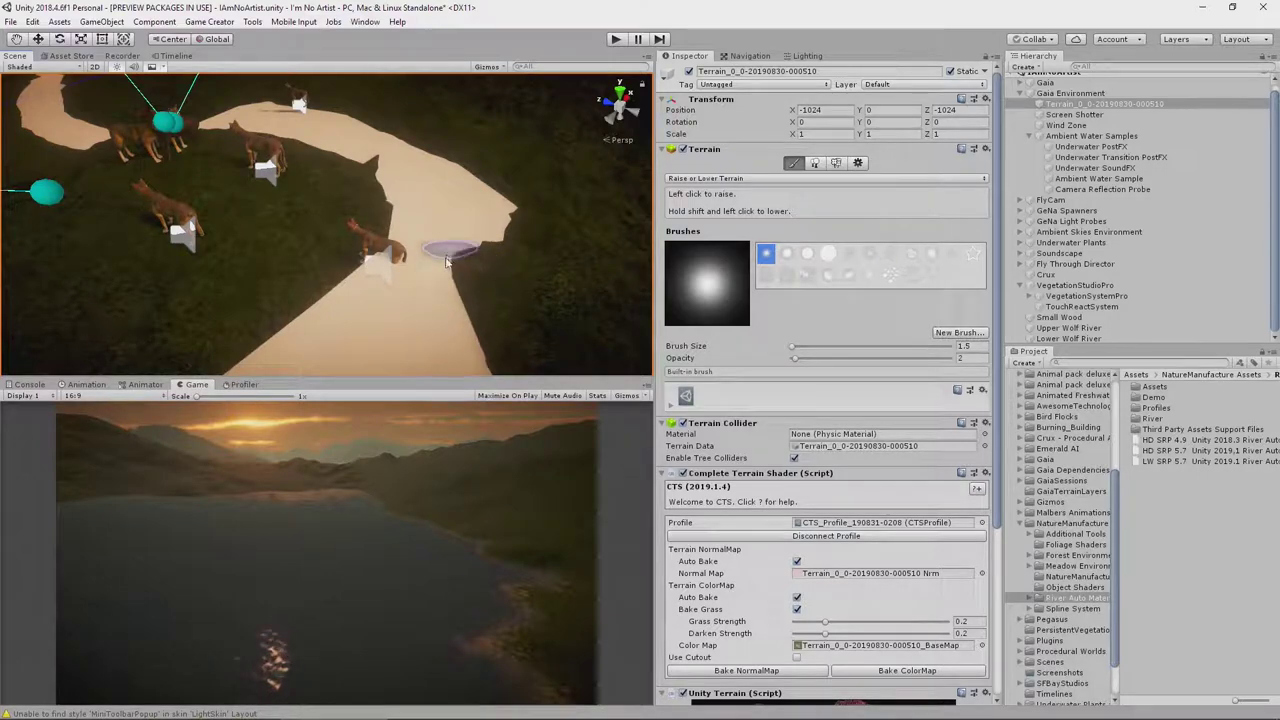
{"action": "mouse_move", "coordinate": [467, 266]}
{"action": "right_mouse_down"}
{"action": "mouse_move", "coordinate": [465, 198]}
{"action": "mouse_move", "coordinate": [409, 189]}
{"action": "mouse_move", "coordinate": [177, 212]}
{"action": "mouse_move", "coordinate": [229, 248]}
{"action": "right_mouse_up"}
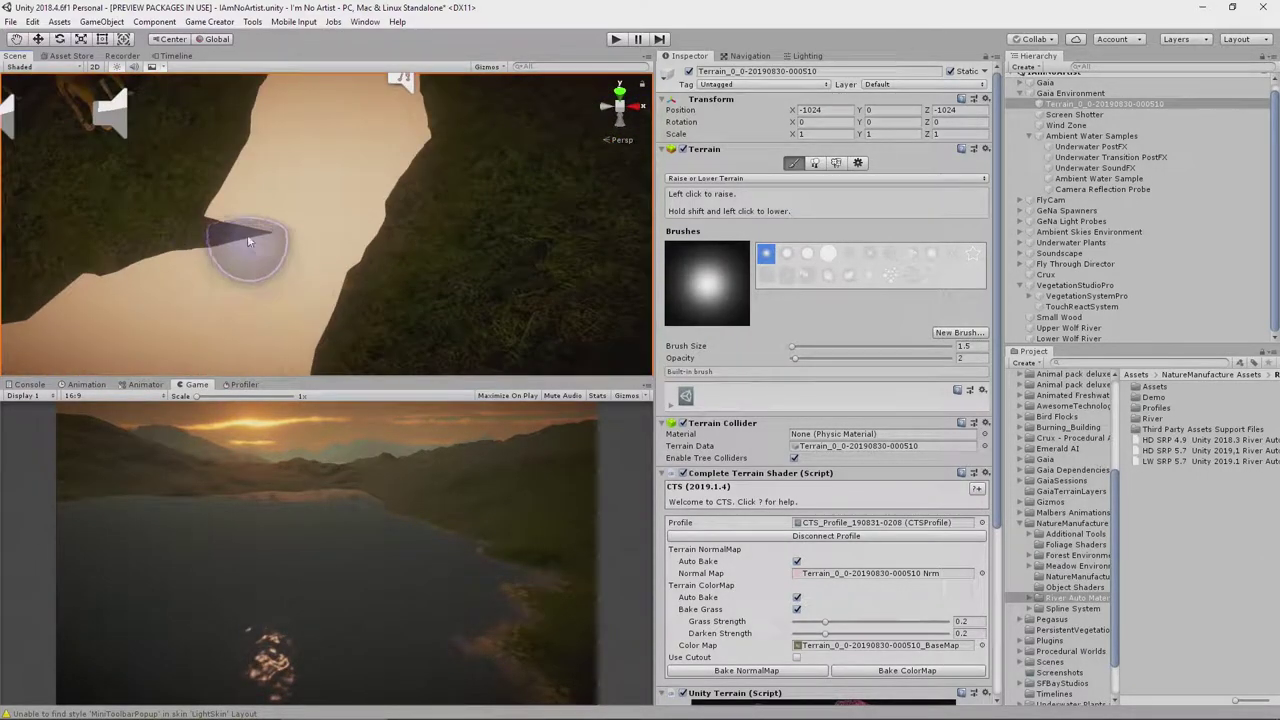
{"action": "mouse_move", "coordinate": [249, 241]}
{"action": "left_mouse_down"}
{"action": "mouse_move", "coordinate": [238, 242]}
{"action": "mouse_move", "coordinate": [251, 237]}
{"action": "left_mouse_up"}
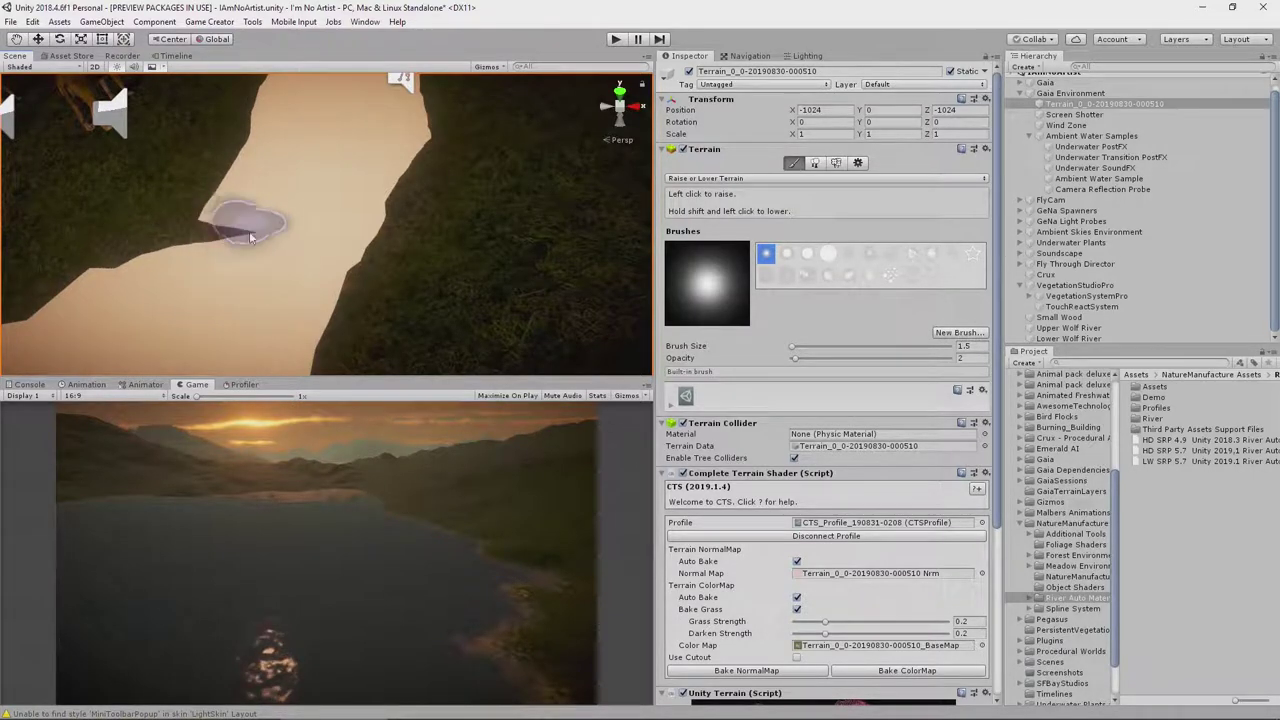
{"action": "right_click_drag", "start_coordinate": [214, 223], "coordinate": [360, 130]}
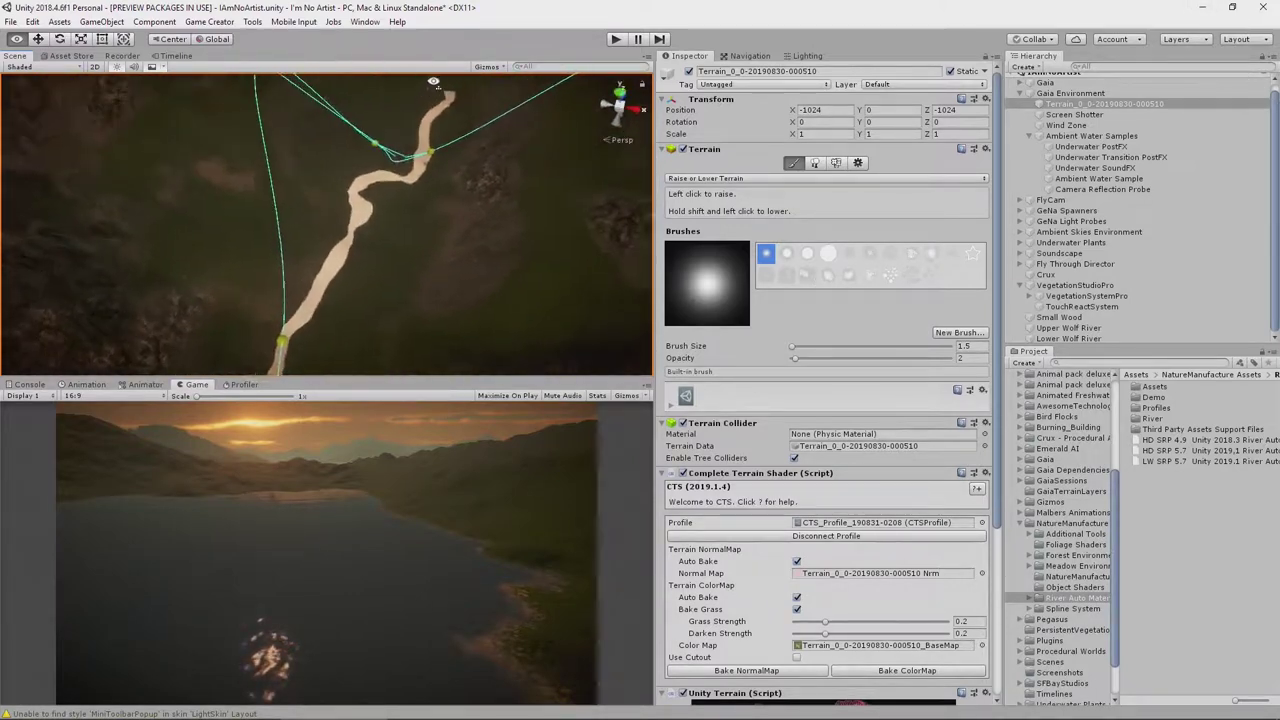
{"action": "right_click_drag", "start_coordinate": [434, 83], "coordinate": [250, 188]}
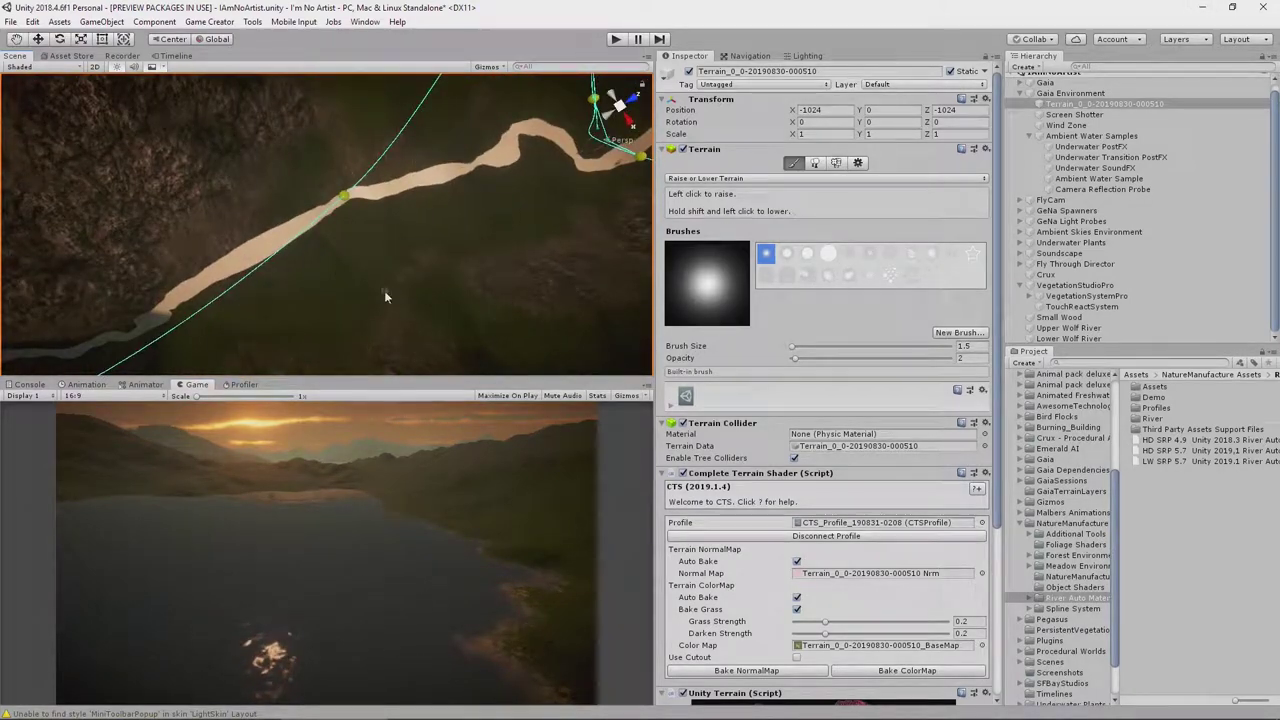
Assign the R2_Profile_River_Mountain spline profile to Upper Wolf River
{"action": "left_click", "coordinate": [1068, 329]}
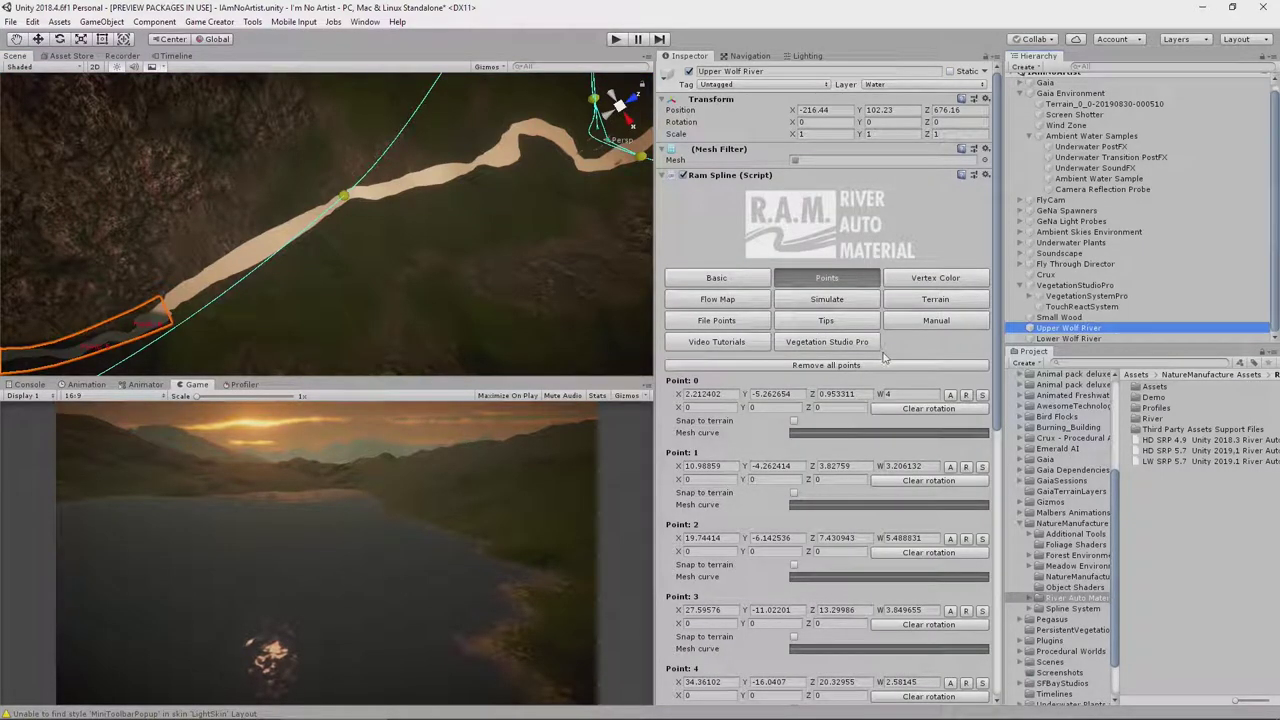
{"action": "left_click", "coordinate": [733, 279]}
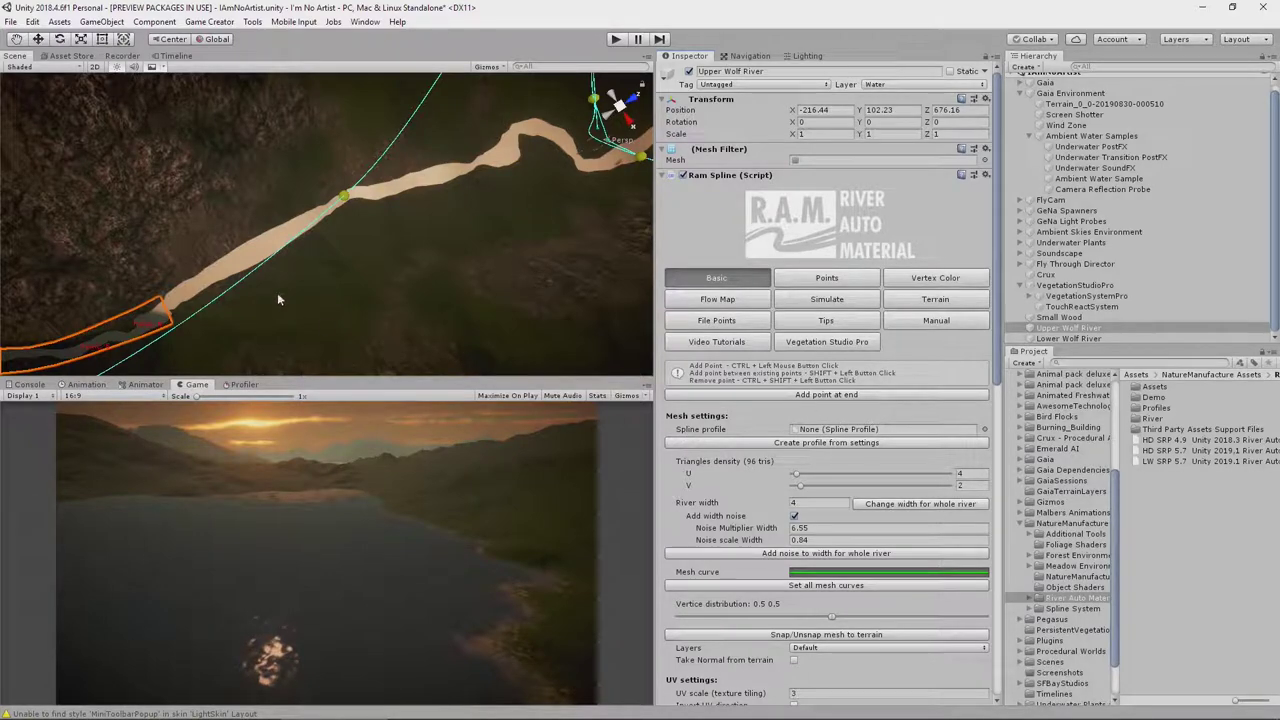
{"action": "right_click_drag", "start_coordinate": [384, 311], "coordinate": [176, 176]}
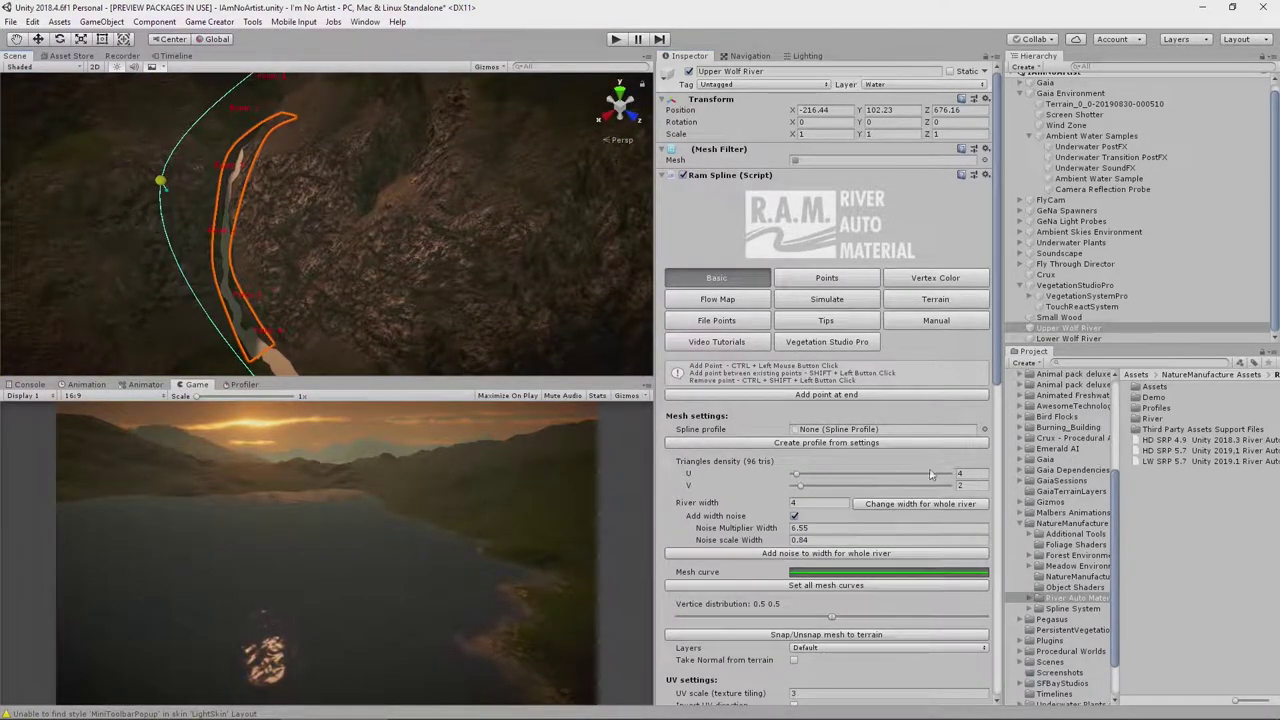
{"action": "left_click", "coordinate": [984, 430]}
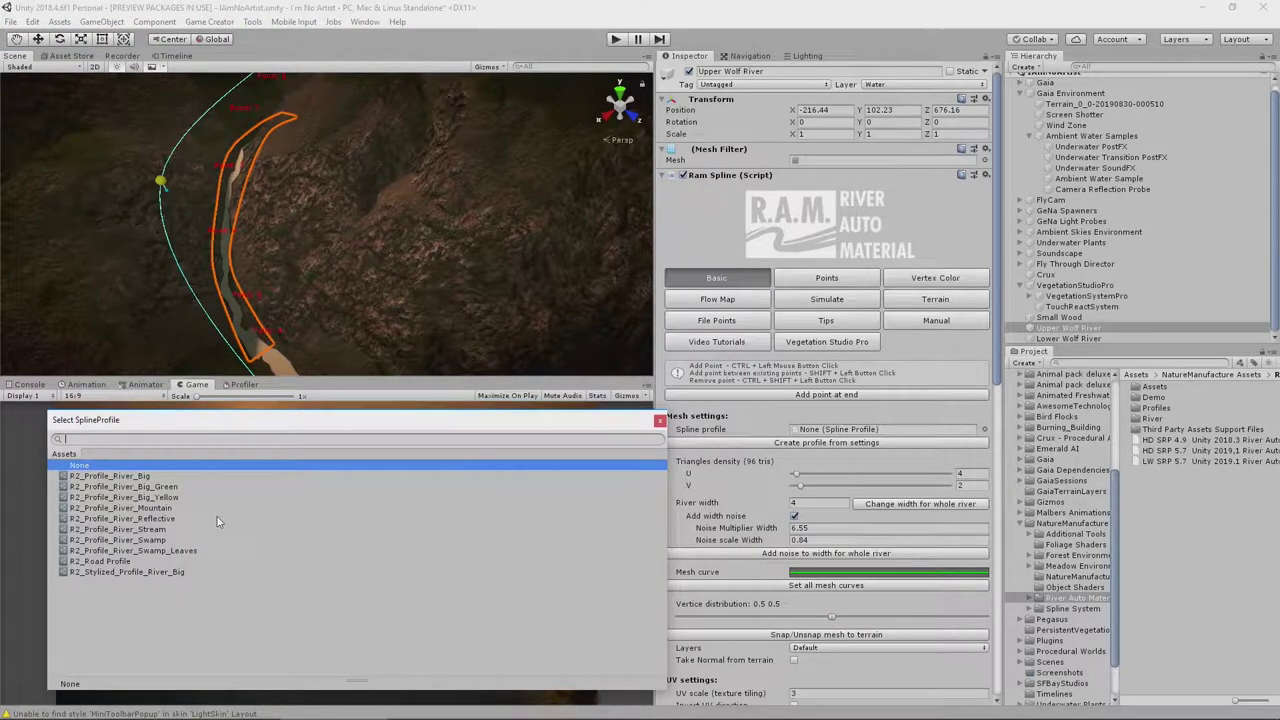
{"action": "left_click", "coordinate": [156, 509]}
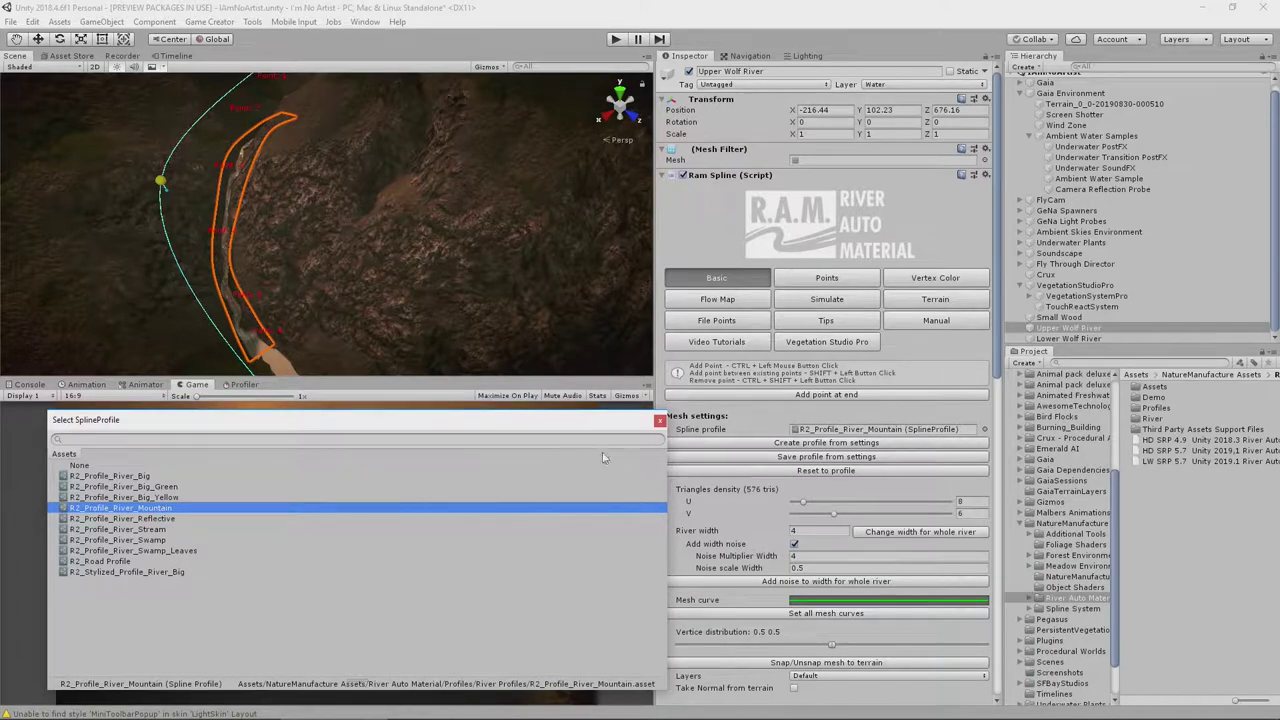
Inspect the upper river's course through the canyon down to where it meets the lower river
{"action": "left_click", "coordinate": [659, 421]}
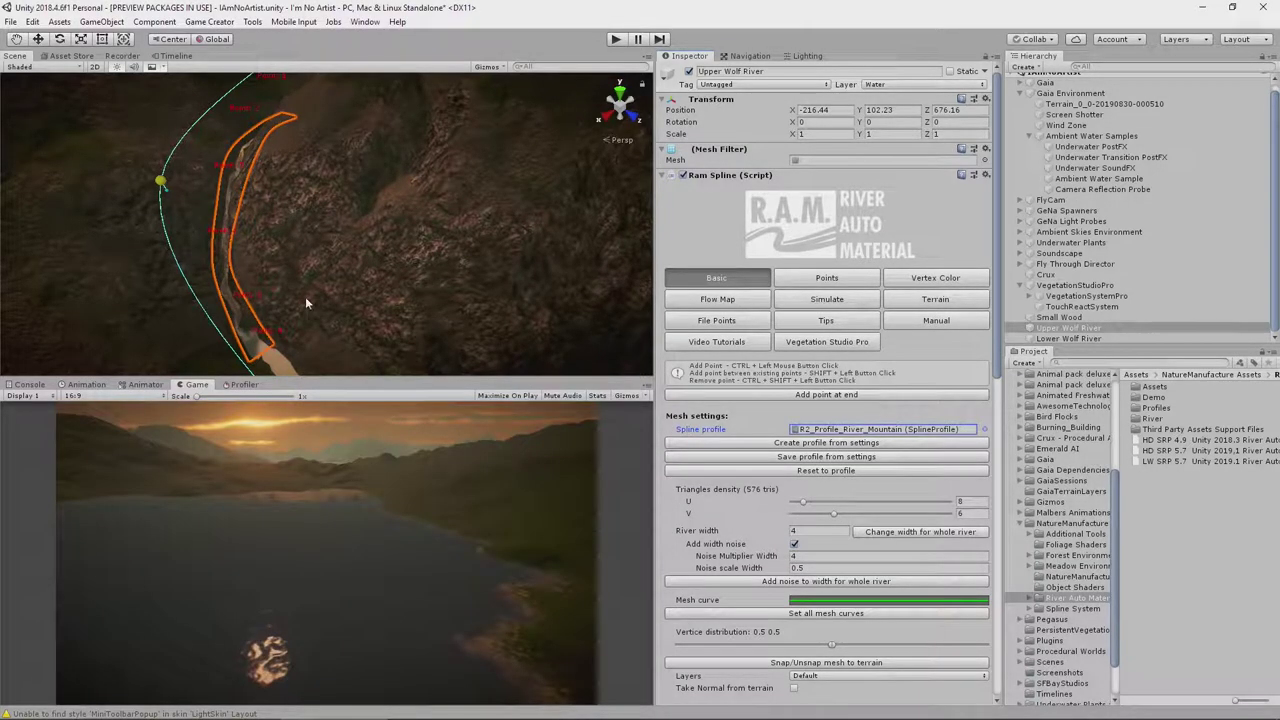
{"action": "right_click_drag", "start_coordinate": [200, 303], "coordinate": [326, 273]}
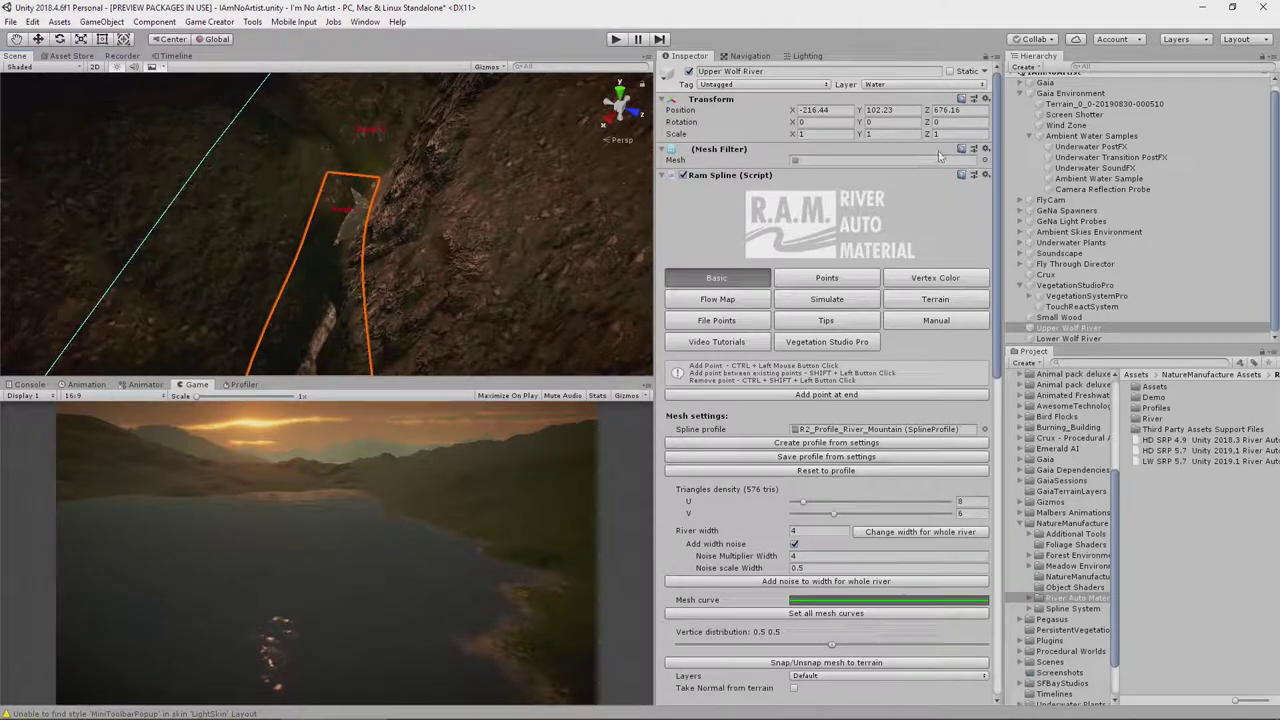
{"action": "left_click", "coordinate": [1088, 105]}
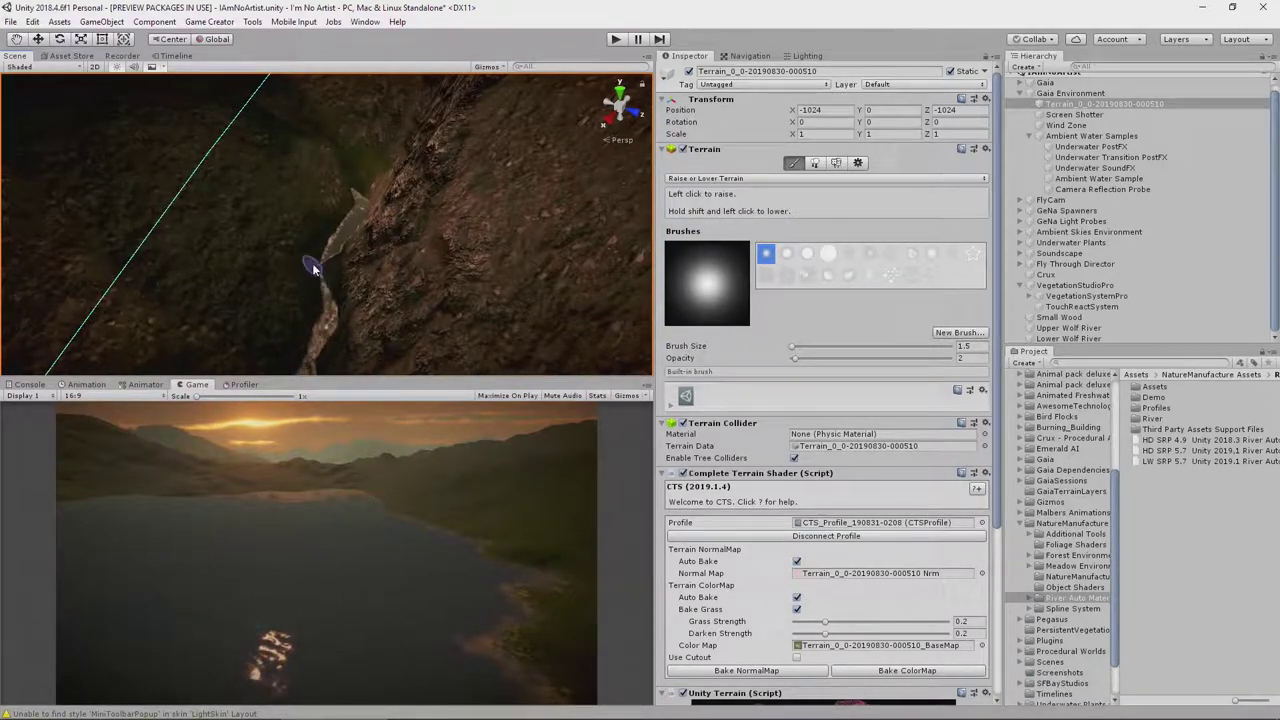
{"action": "left_click_drag", "start_coordinate": [374, 204], "coordinate": [519, 290], "text": "alt"}
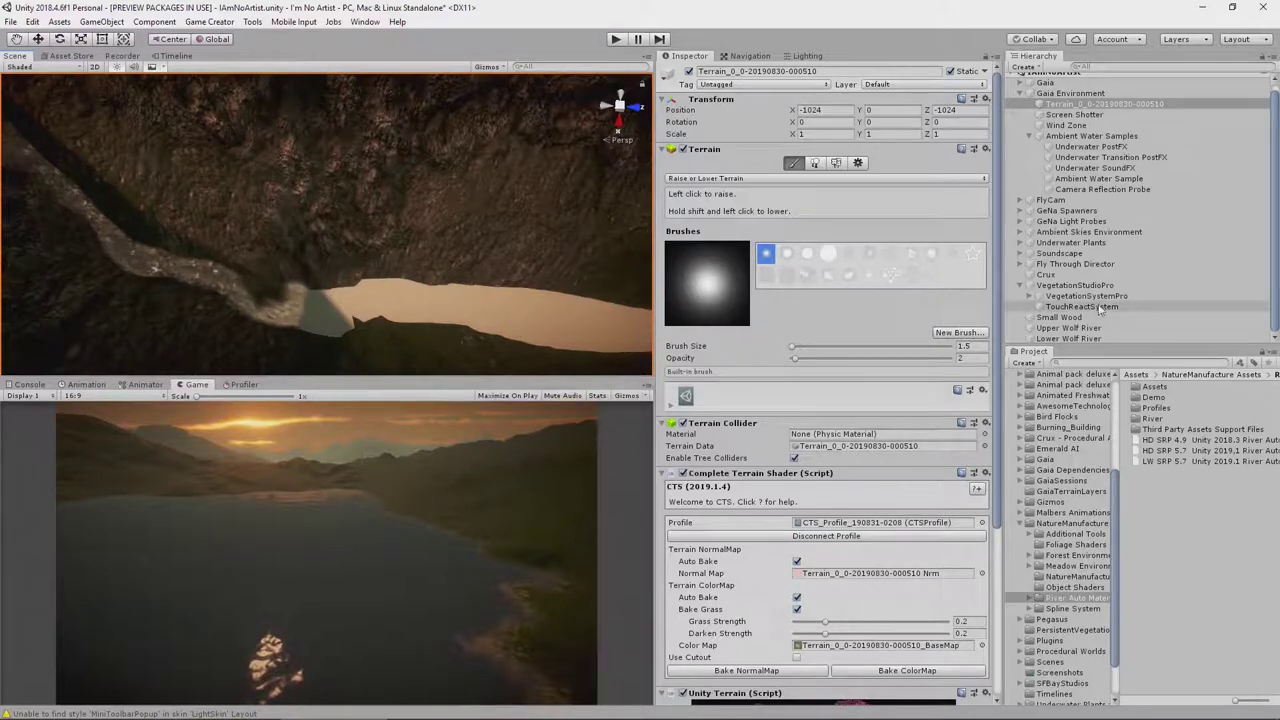
Assign the R2_Profile_River_Stream spline profile to Lower Wolf River
{"action": "left_click", "coordinate": [1068, 339]}
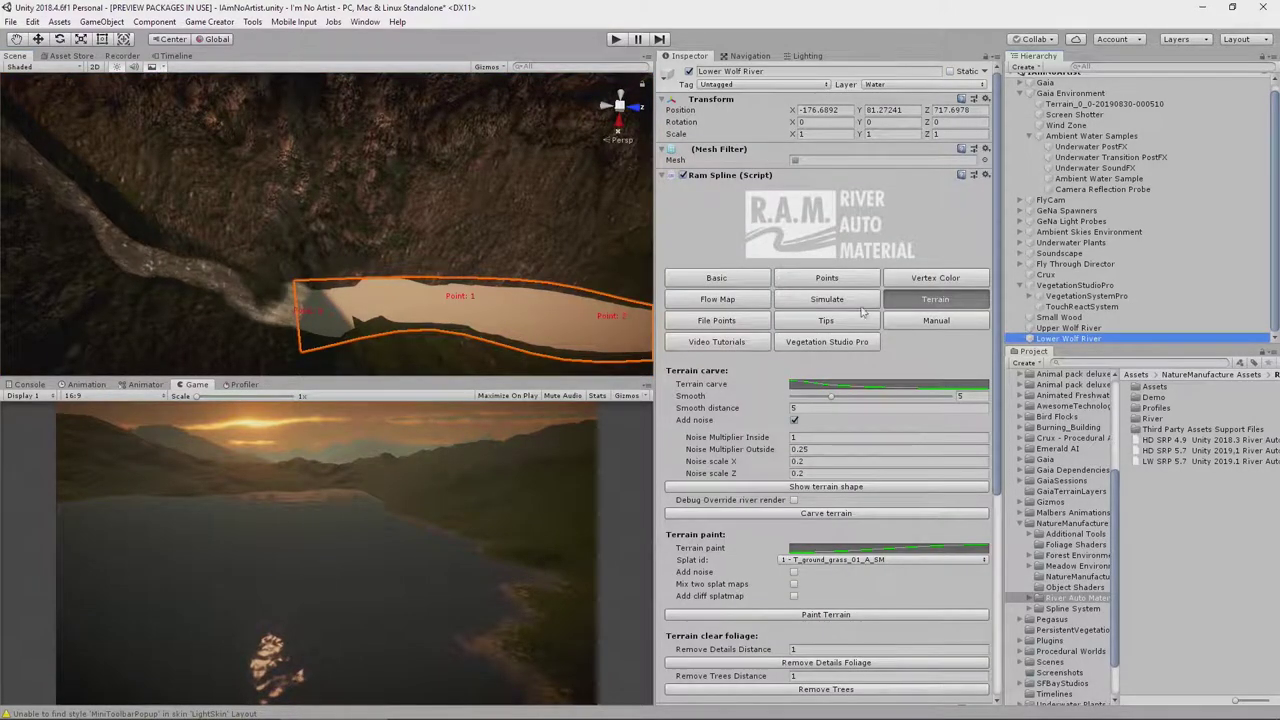
{"action": "left_click", "coordinate": [735, 278]}
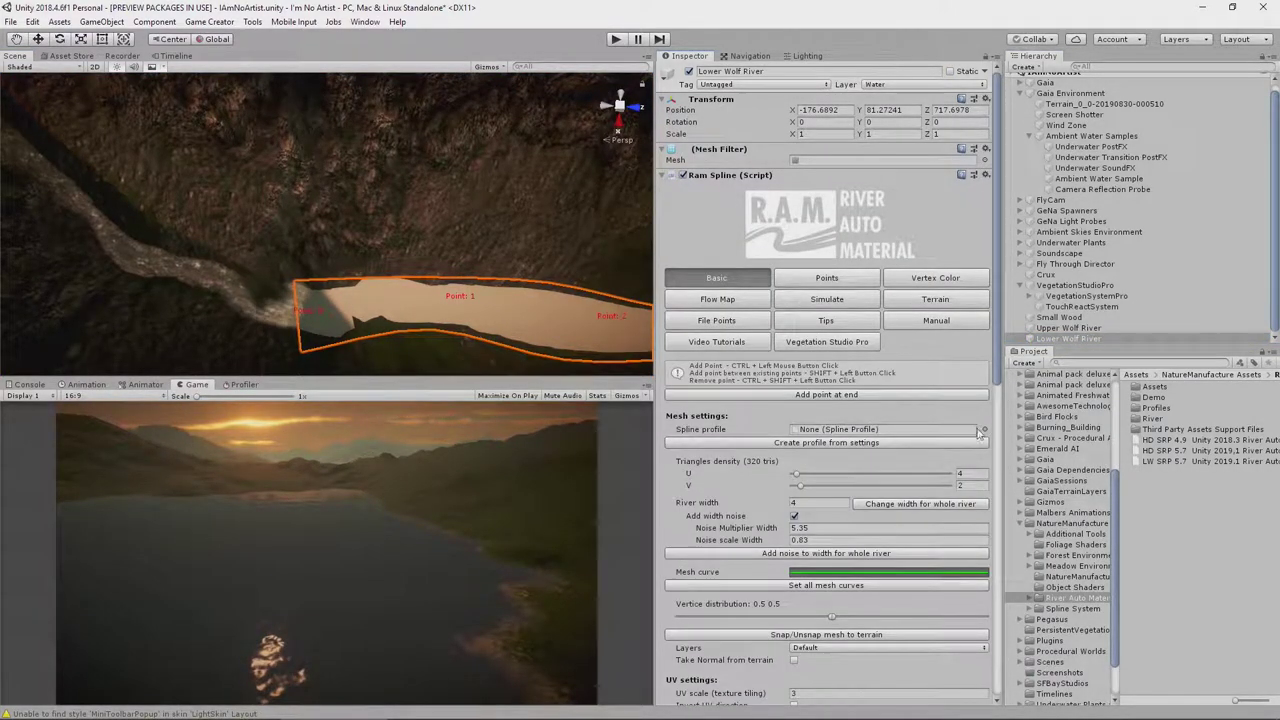
{"action": "left_click", "coordinate": [984, 429]}
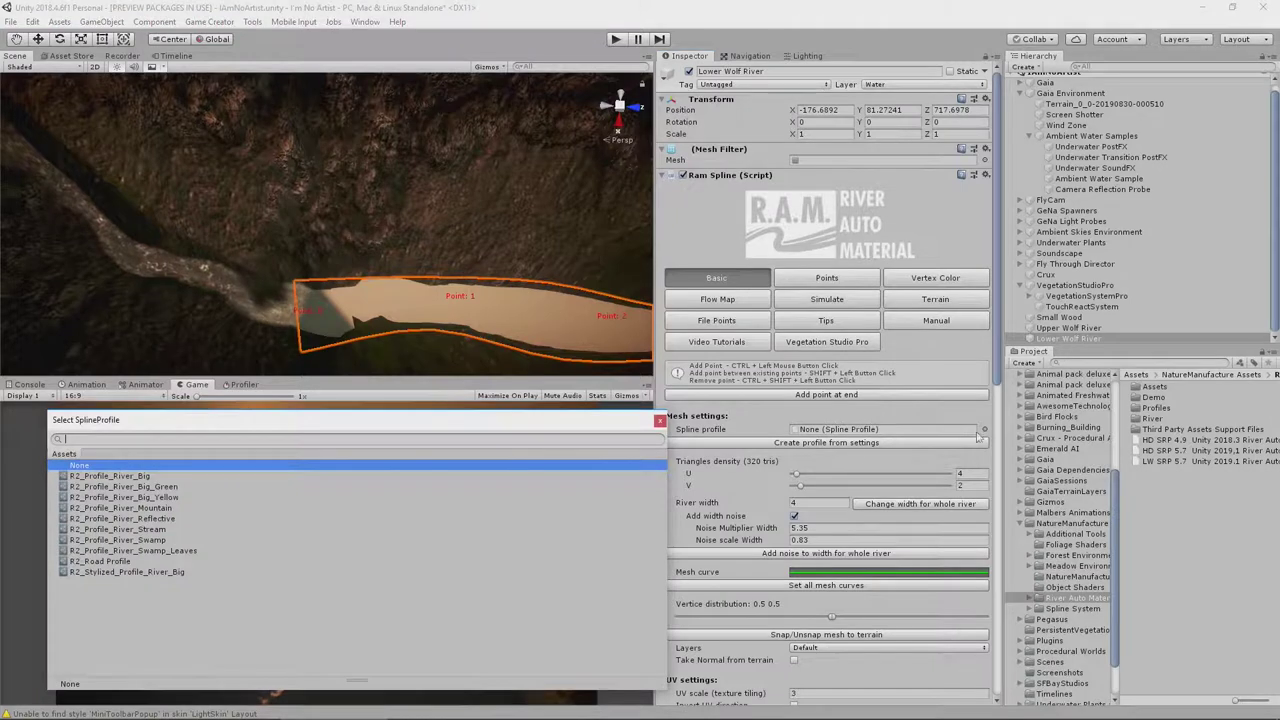
{"action": "left_click", "coordinate": [183, 530]}
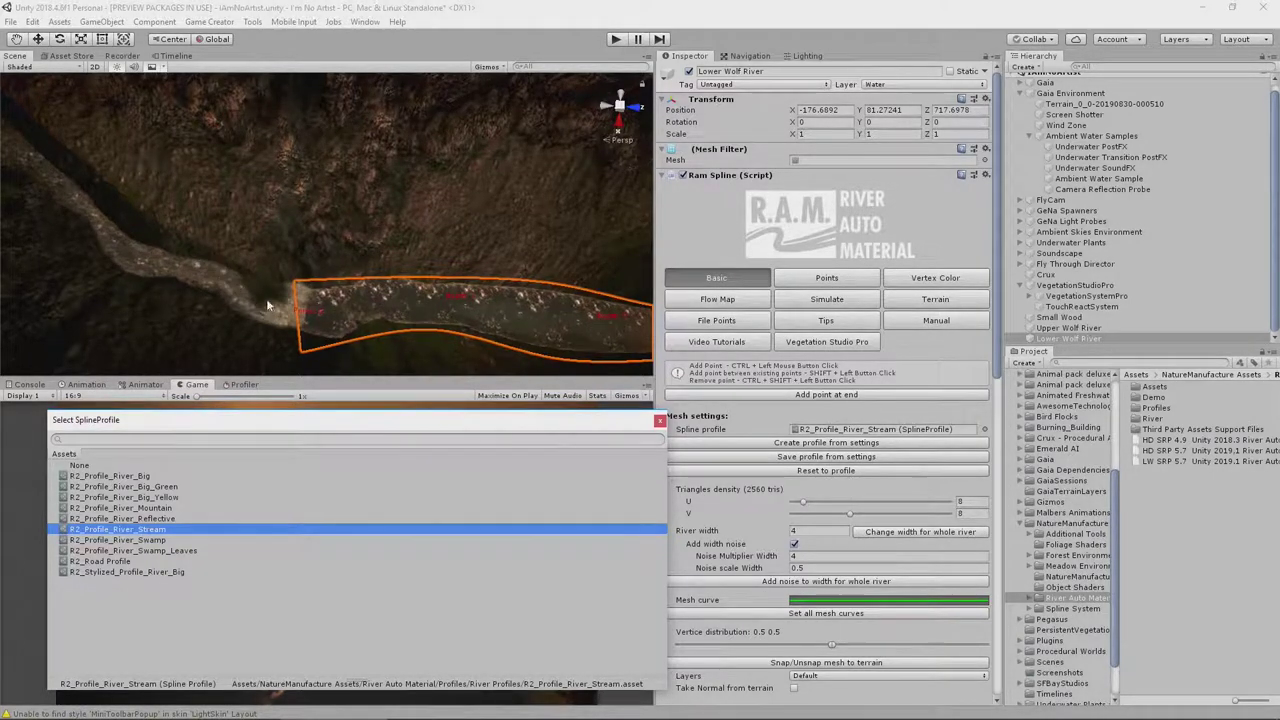
{"action": "left_click", "coordinate": [396, 360]}
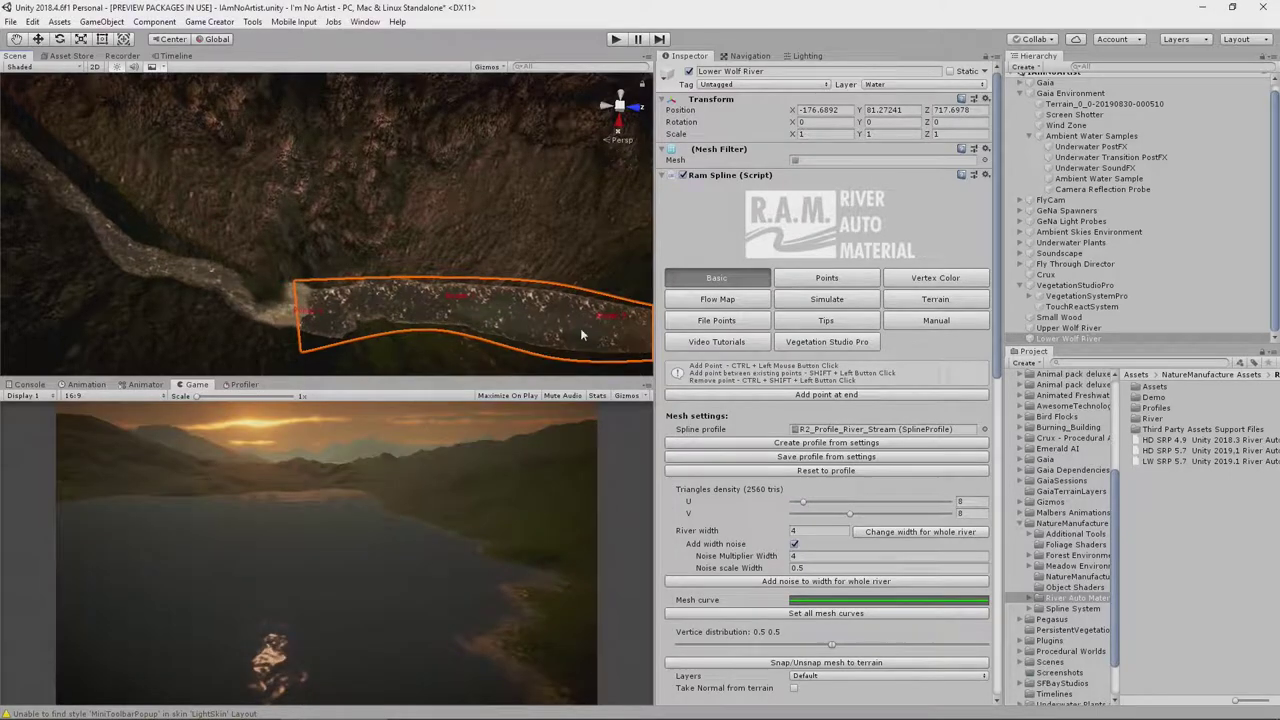
Move spline point 10 at the lower river's sharp bend to about X 4.08 and shift the neighbouring point 11 along X
{"action": "right_click_drag", "start_coordinate": [377, 357], "coordinate": [193, 226]}
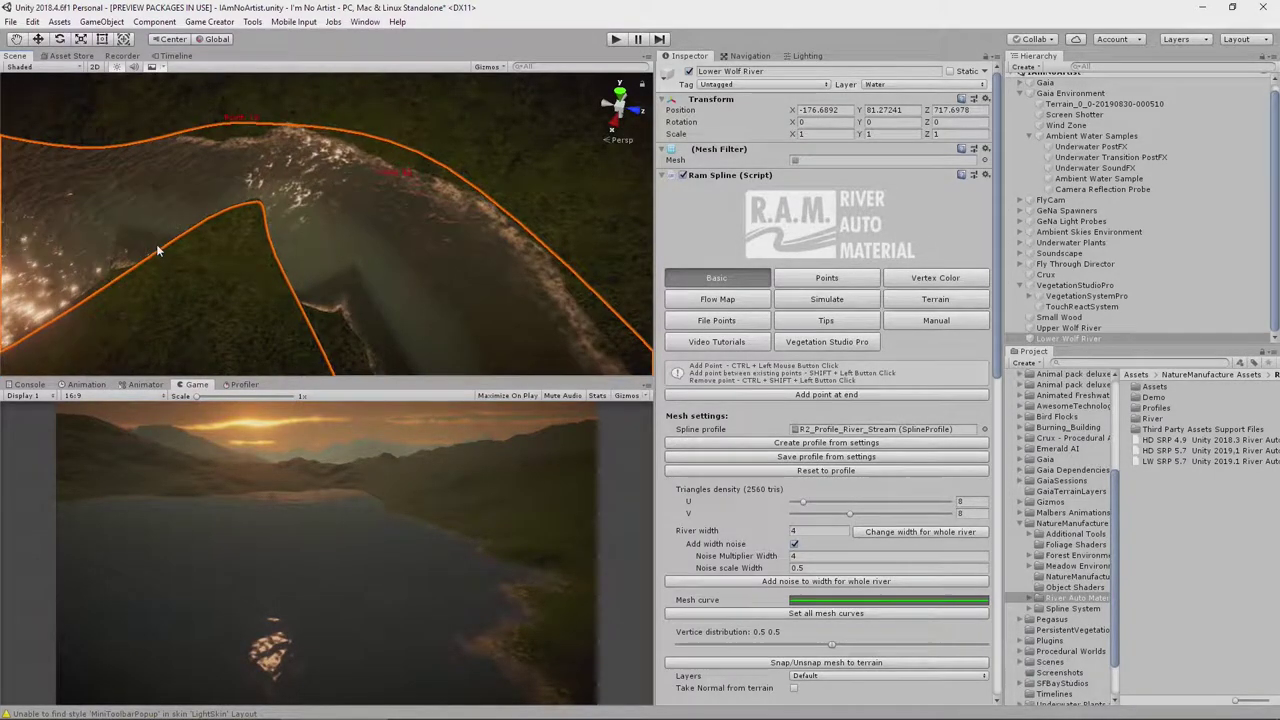
{"action": "left_click", "coordinate": [826, 277]}
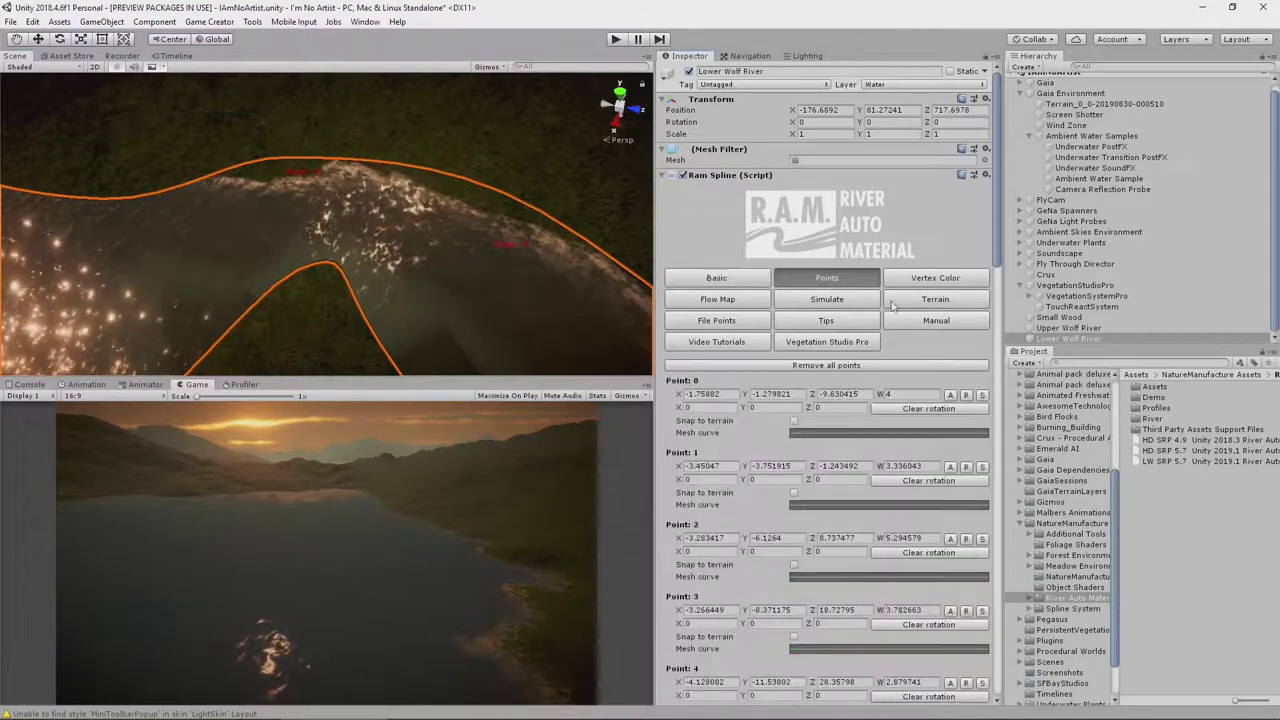
{"action": "scroll", "coordinate": [748, 580], "scroll_direction": "down", "scroll_amount": 6}
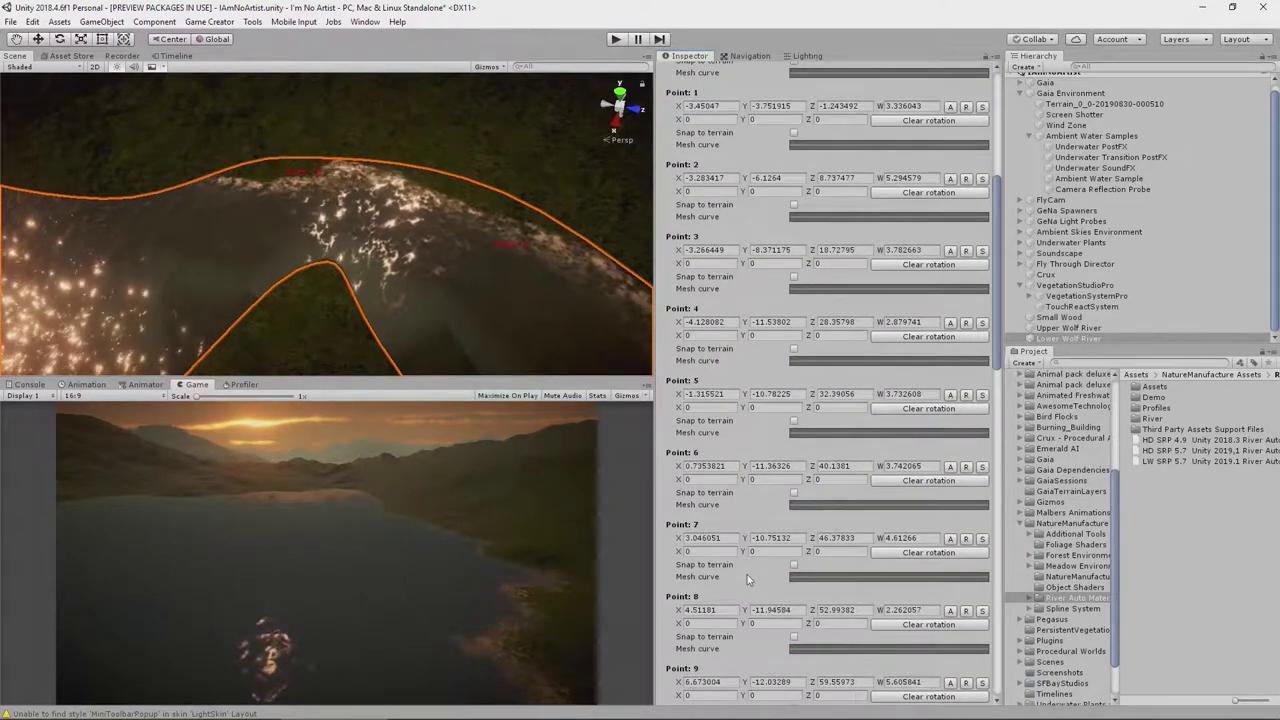
{"action": "scroll", "coordinate": [748, 580], "scroll_direction": "down", "scroll_amount": 2}
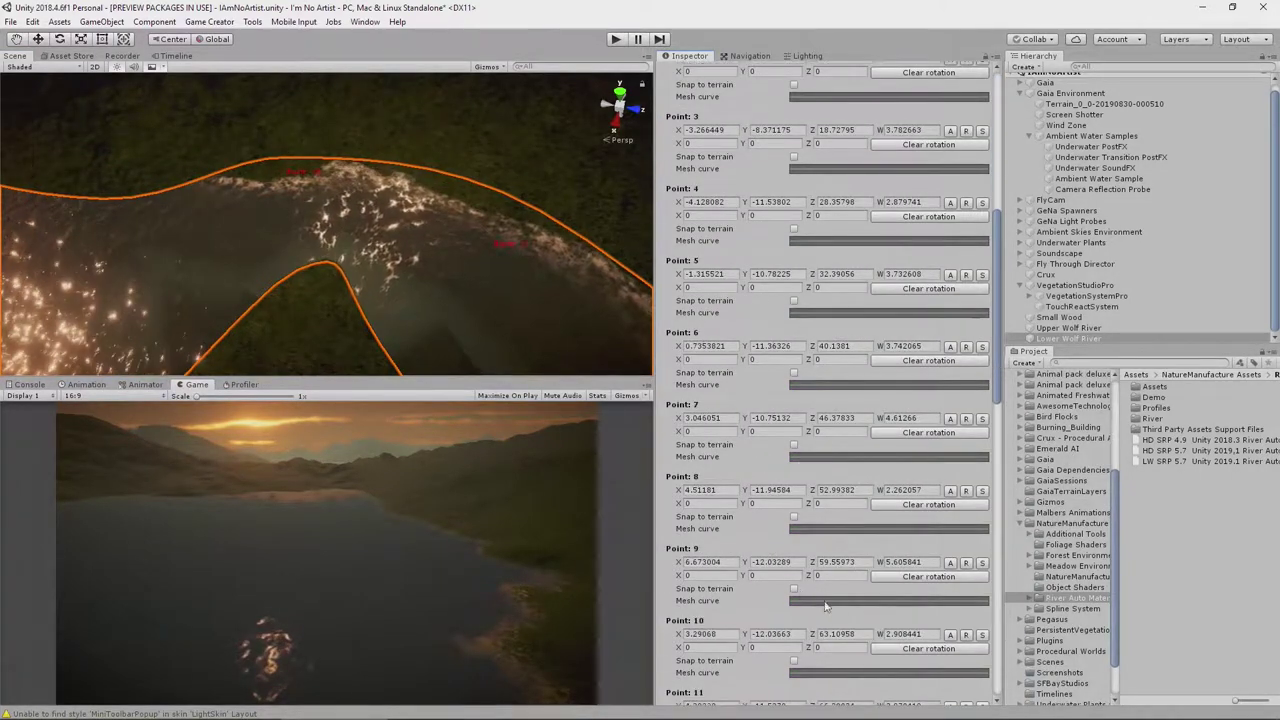
{"action": "left_click", "coordinate": [982, 634]}
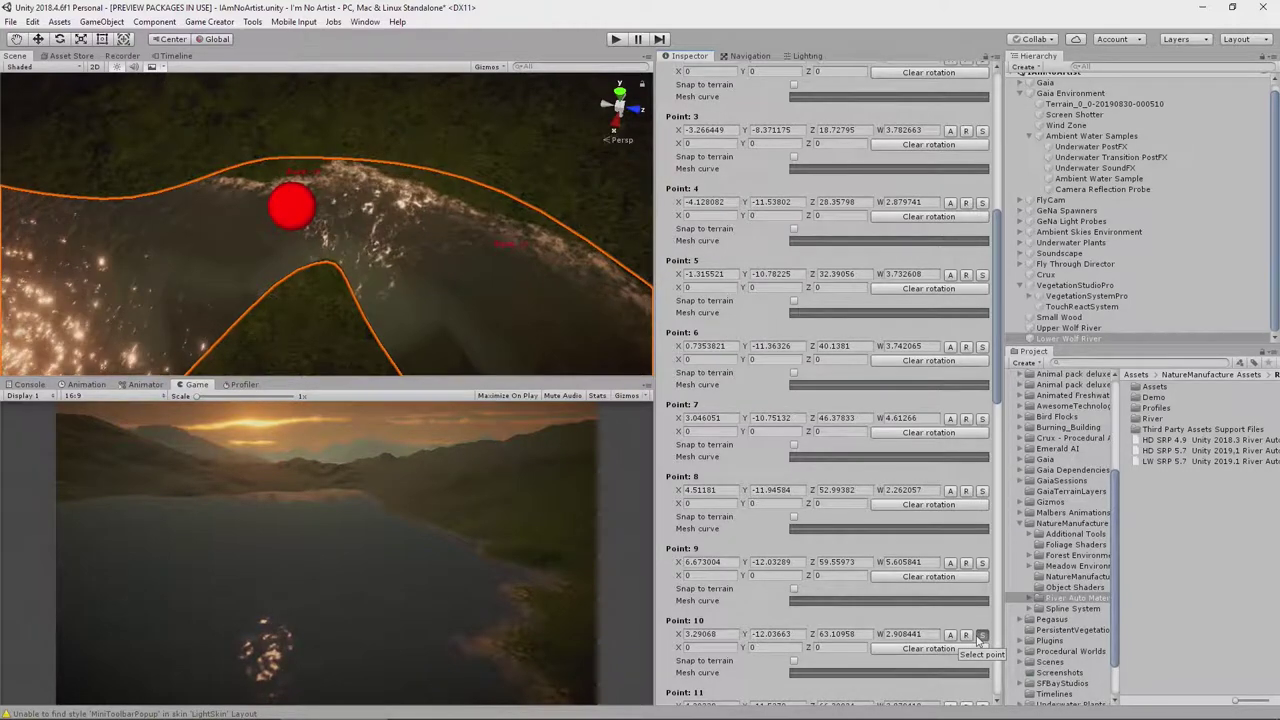
{"action": "key", "text": "w"}
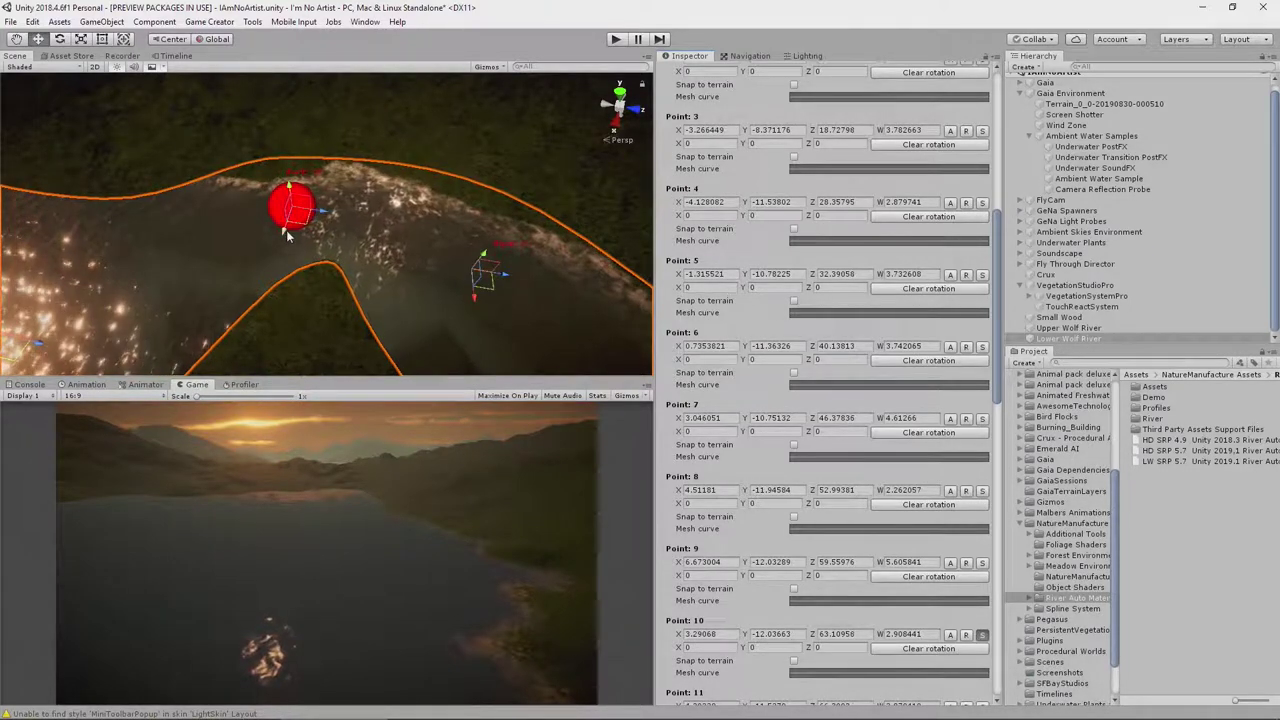
{"action": "left_click_drag", "start_coordinate": [282, 243], "coordinate": [273, 305]}
{"action": "key", "text": "s"}
{"action": "right_click_drag", "start_coordinate": [426, 305], "coordinate": [394, 303]}
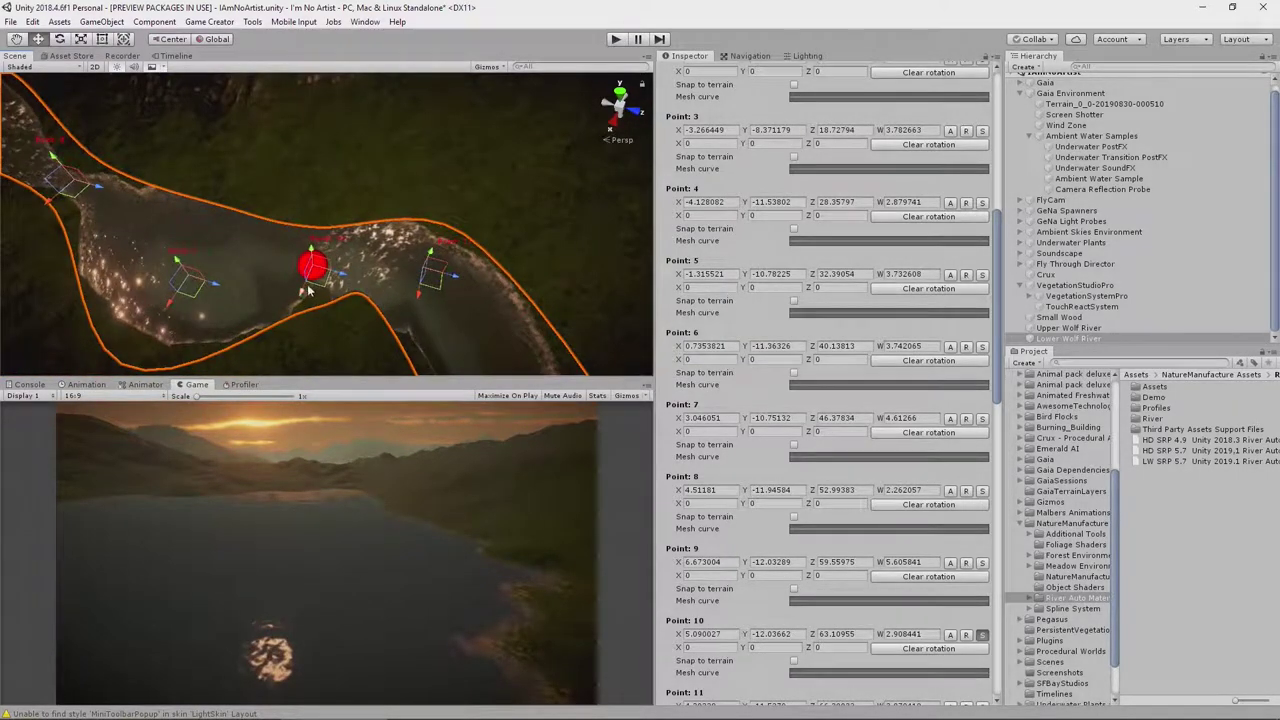
{"action": "left_click_drag", "start_coordinate": [307, 284], "coordinate": [405, 317]}
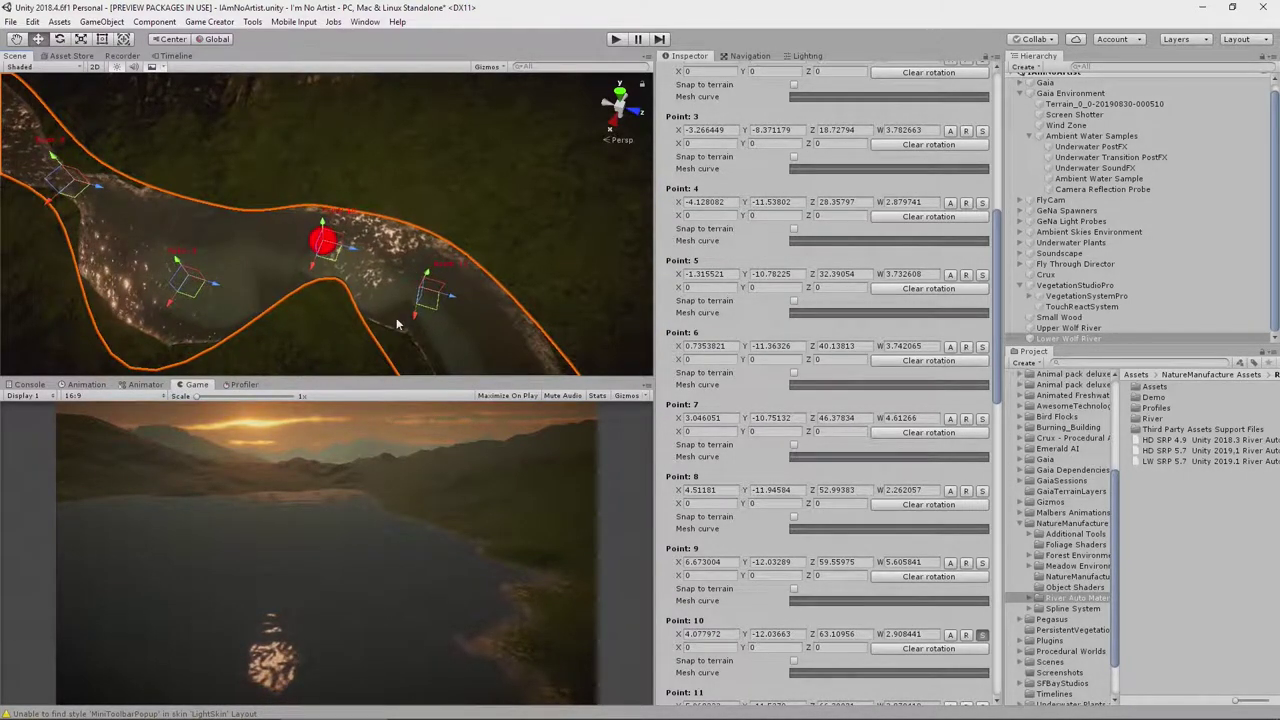
Examine both rivers against the surrounding terrain, including the bend's banks, the waterfall junction and the whole course from above
{"action": "left_click_drag", "start_coordinate": [380, 331], "coordinate": [206, 264], "text": "alt"}
{"action": "left_click", "coordinate": [459, 186]}
{"action": "left_click_drag", "start_coordinate": [386, 230], "coordinate": [1248, 340], "text": "alt"}
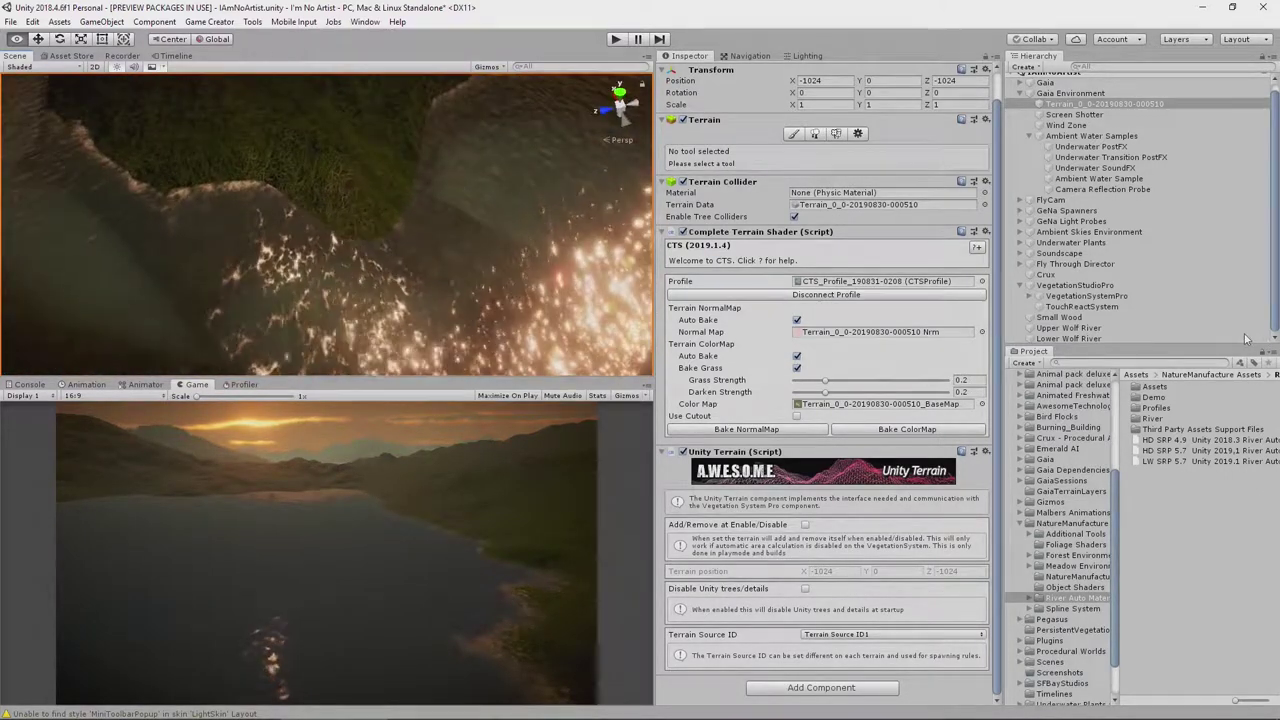
{"action": "right_click_drag", "start_coordinate": [1236, 328], "coordinate": [1191, 255]}
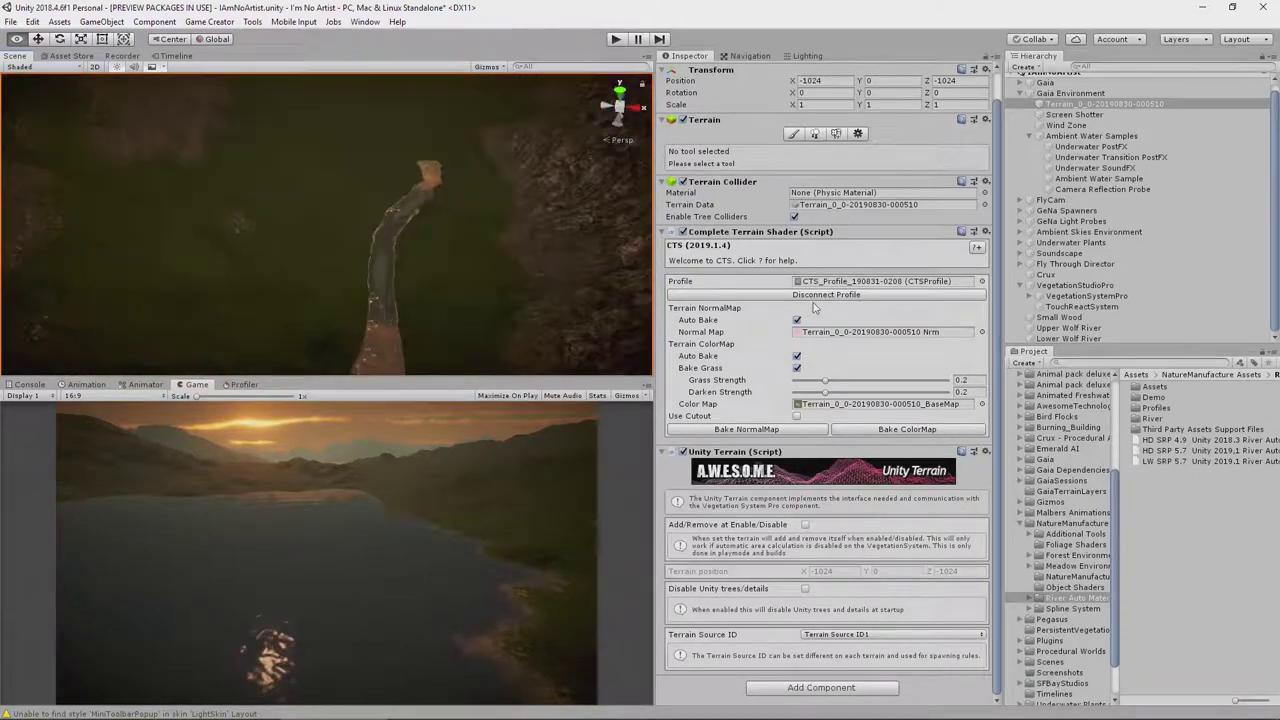
{"action": "right_click_drag", "start_coordinate": [878, 308], "coordinate": [381, 296]}
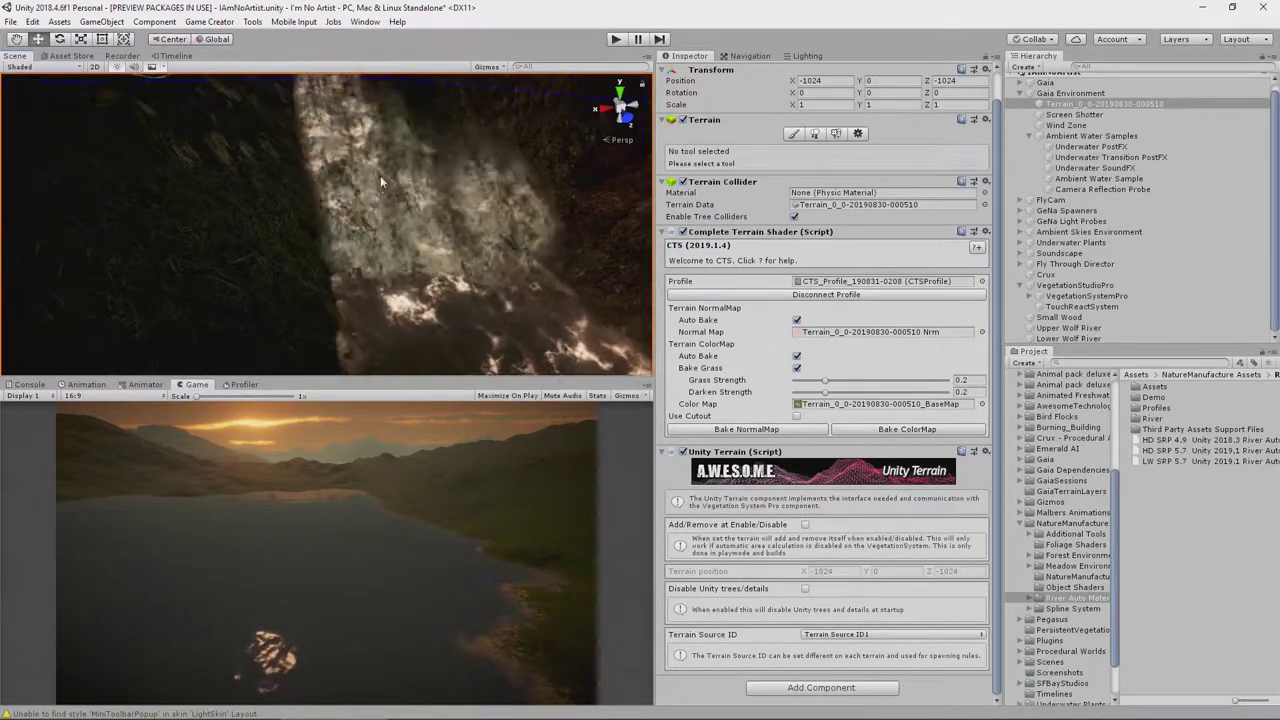
{"action": "right_click_drag", "start_coordinate": [422, 279], "coordinate": [277, 207]}
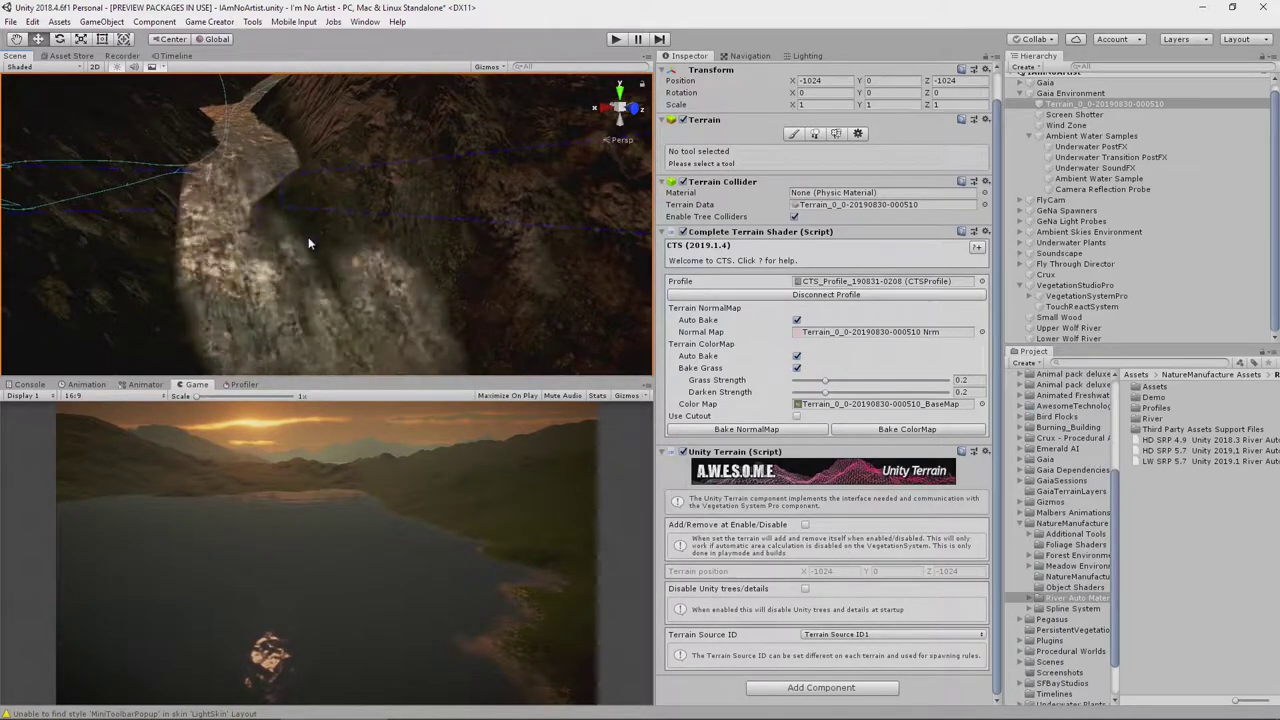
{"action": "right_click_drag", "start_coordinate": [345, 292], "coordinate": [428, 338]}
{"action": "right_click_drag", "start_coordinate": [295, 275], "coordinate": [355, 353]}
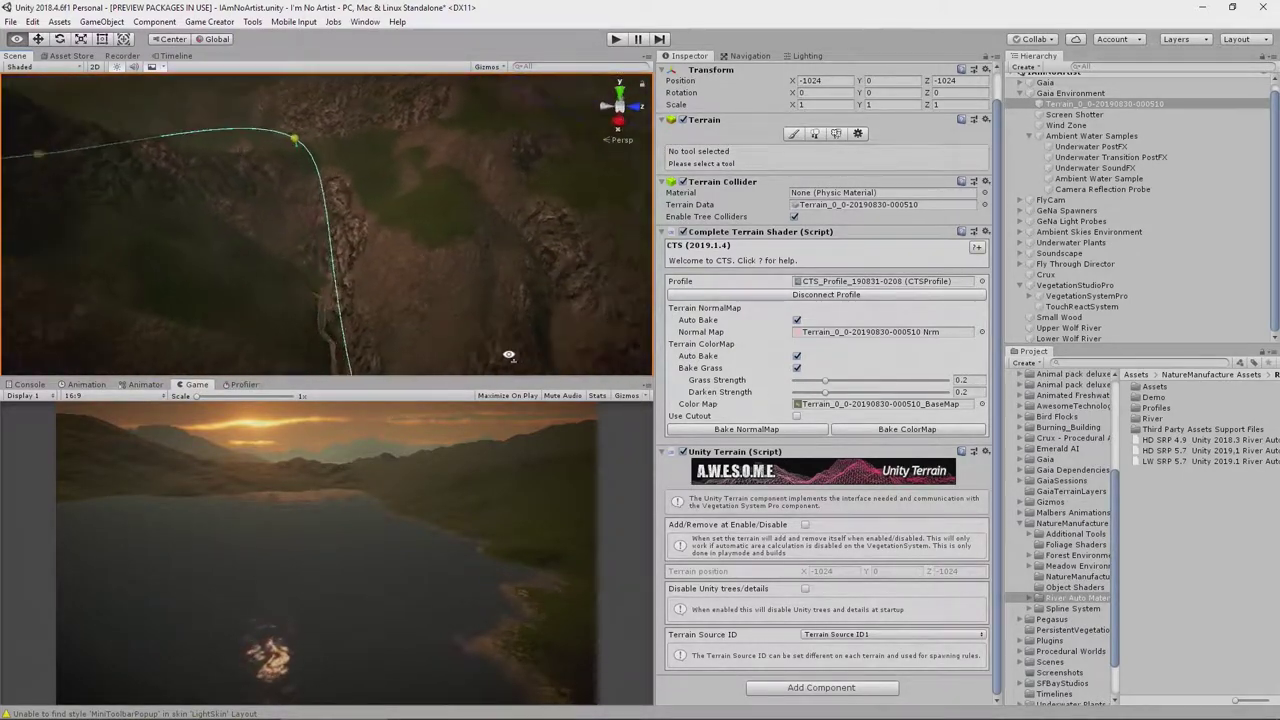
{"action": "right_click_drag", "start_coordinate": [509, 354], "coordinate": [857, 452]}
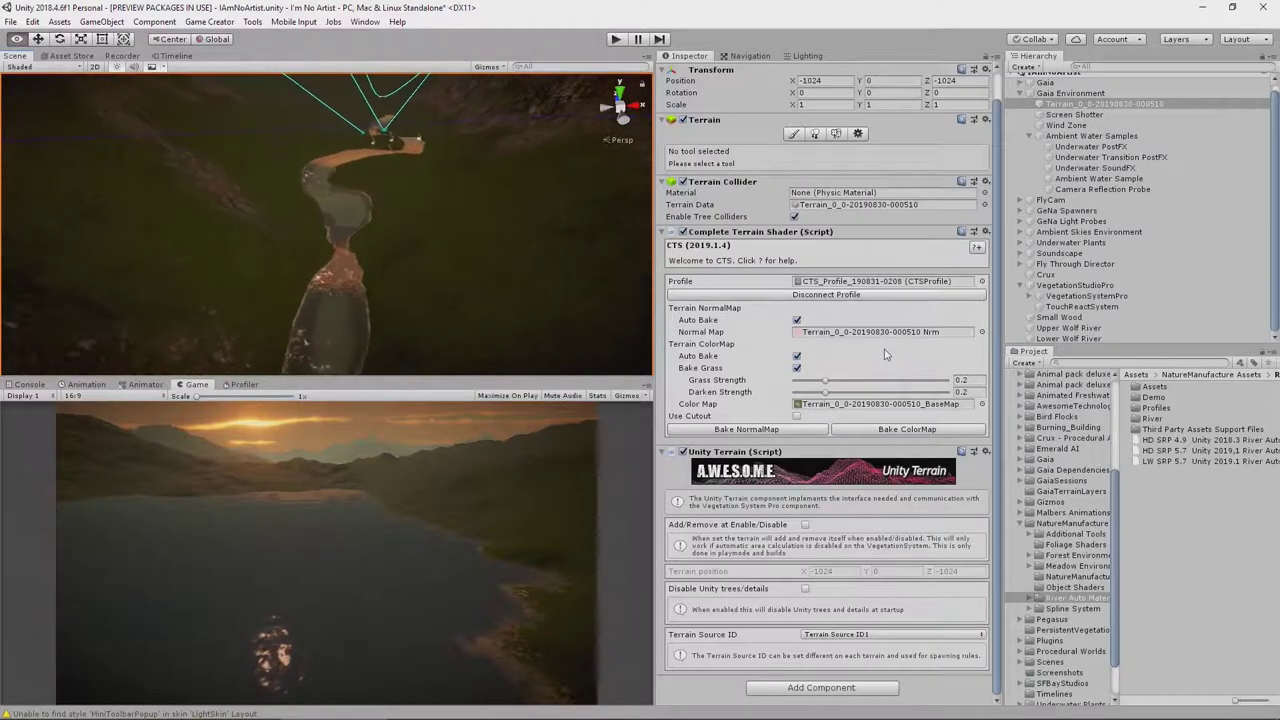
Ready Raise or Lower Terrain with the 1.5 size brush for sculpting the terrain at the lower river's narrow neck
{"action": "right_click_drag", "start_coordinate": [752, 367], "coordinate": [356, 296]}
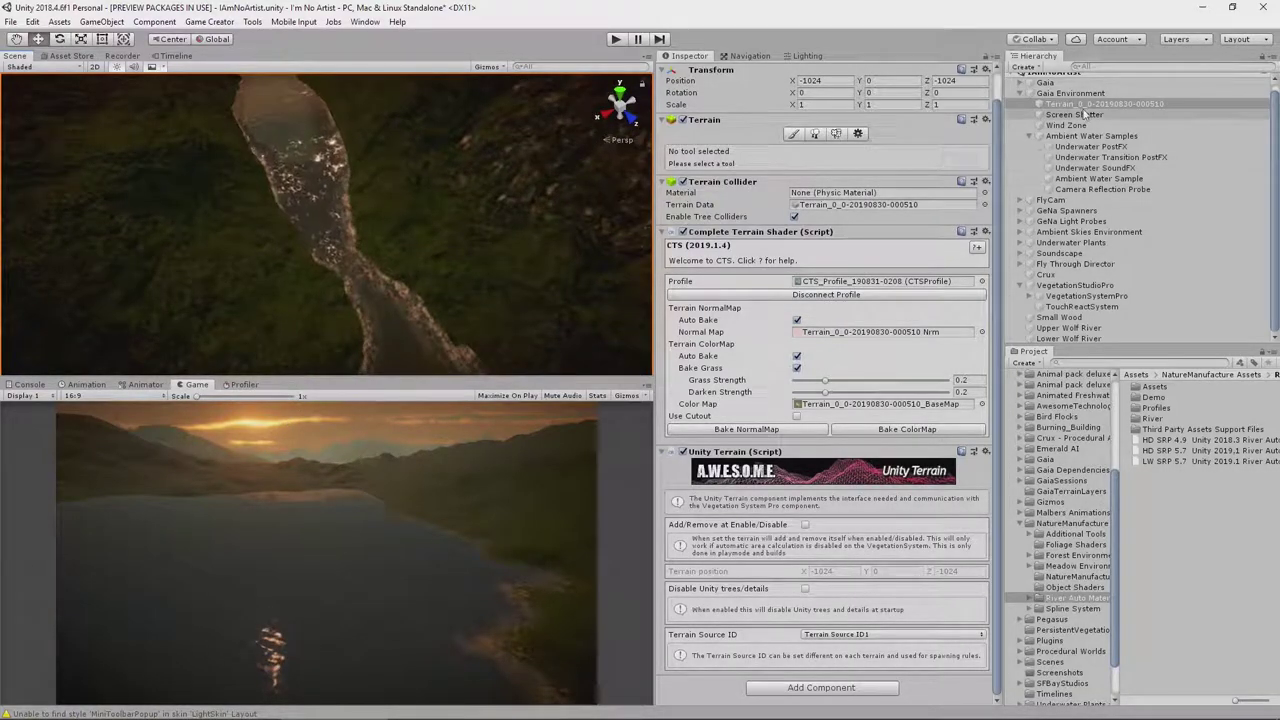
{"action": "left_click", "coordinate": [793, 134]}
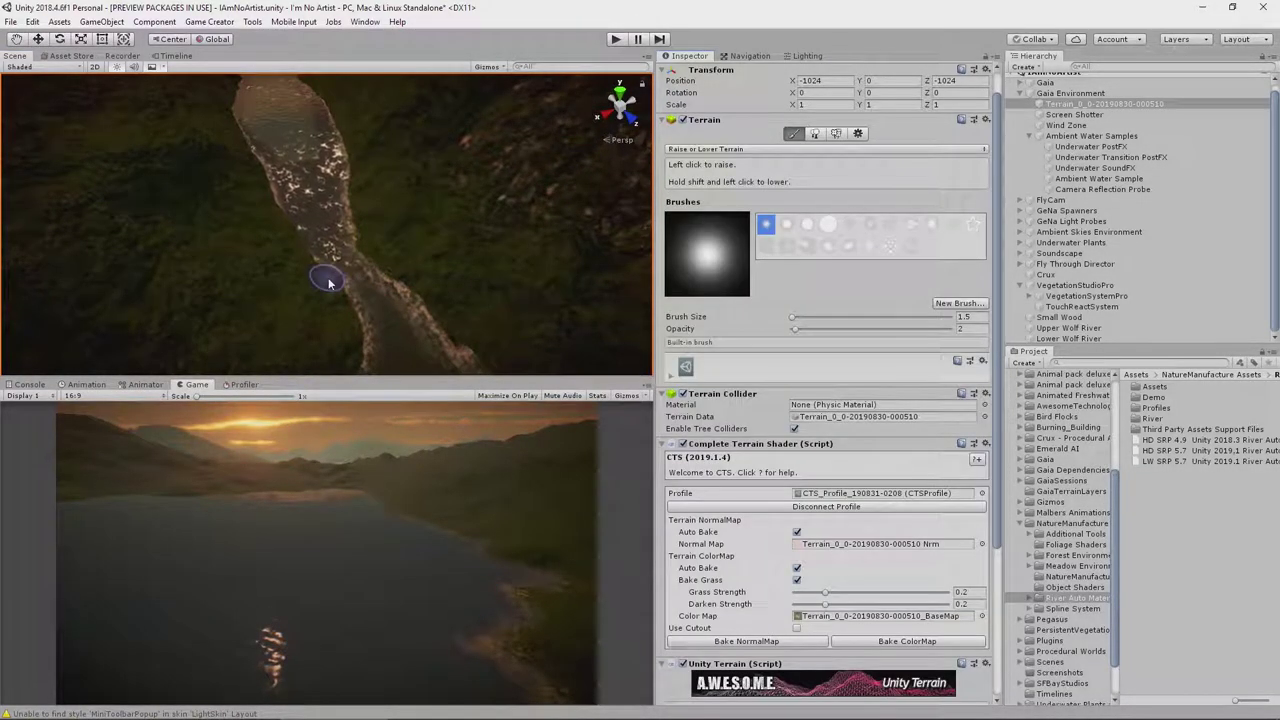